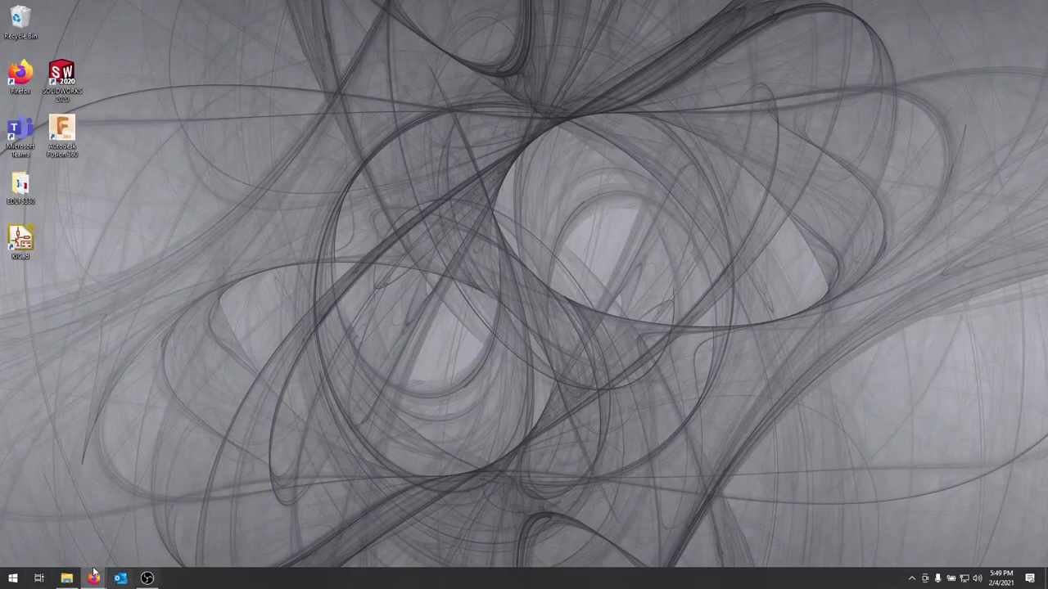
Create a new empty text document named .spiceinit in the home folder using File Explorer.
{"action": "left_click", "coordinate": [67, 578]}
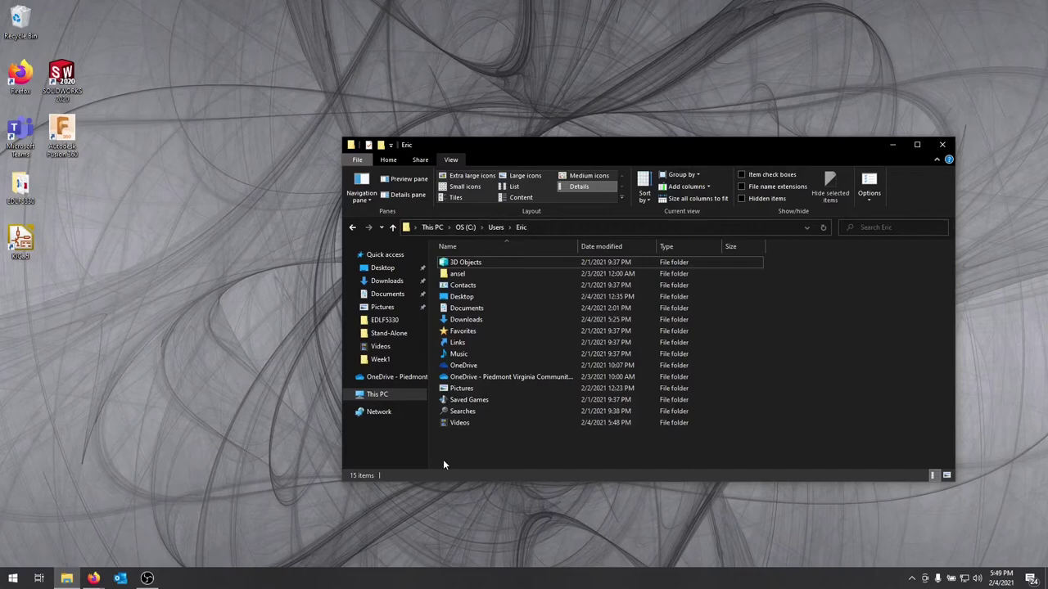
{"action": "right_click", "coordinate": [468, 448]}
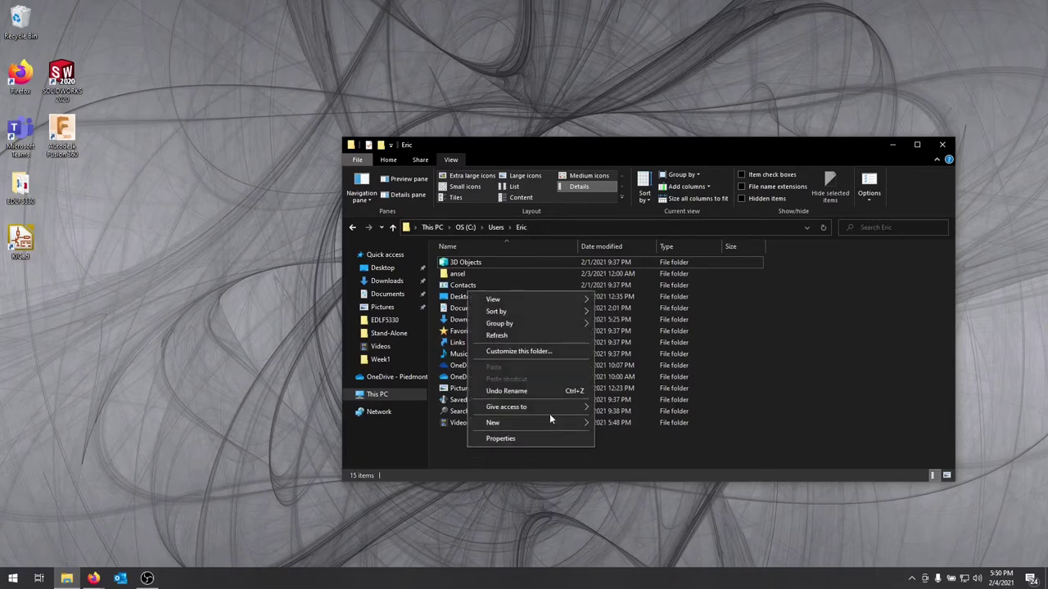
{"action": "mouse_move", "coordinate": [550, 422]}
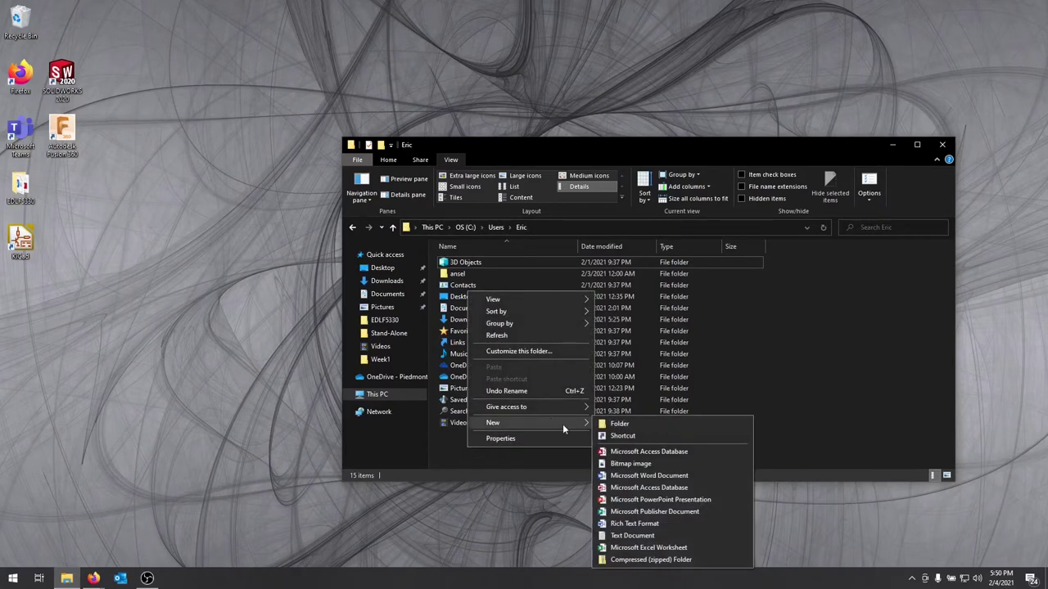
{"action": "left_click", "coordinate": [639, 536]}
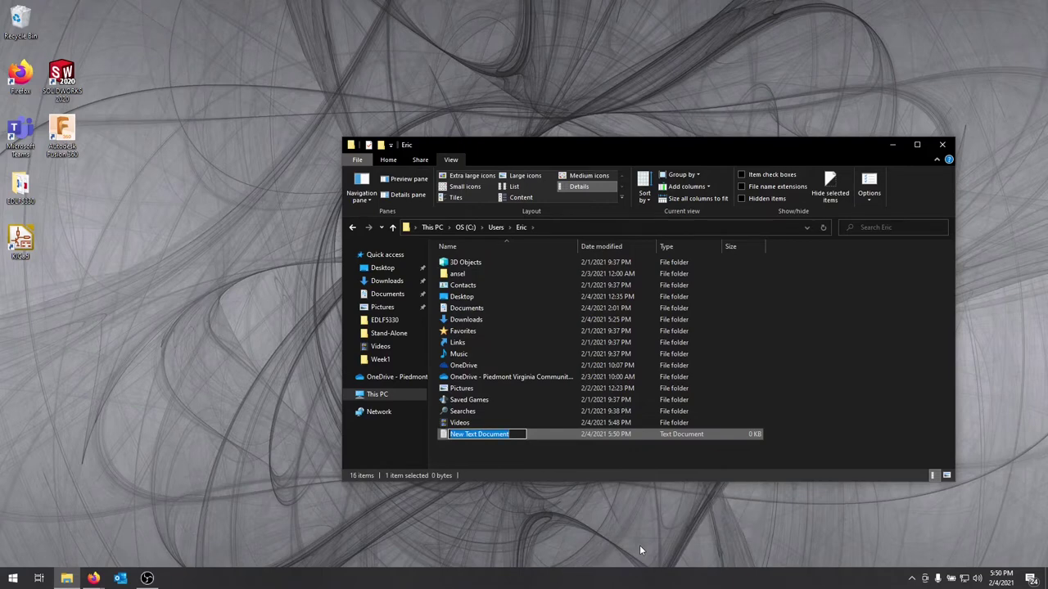
{"action": "type", "text": ".spiceinit"}
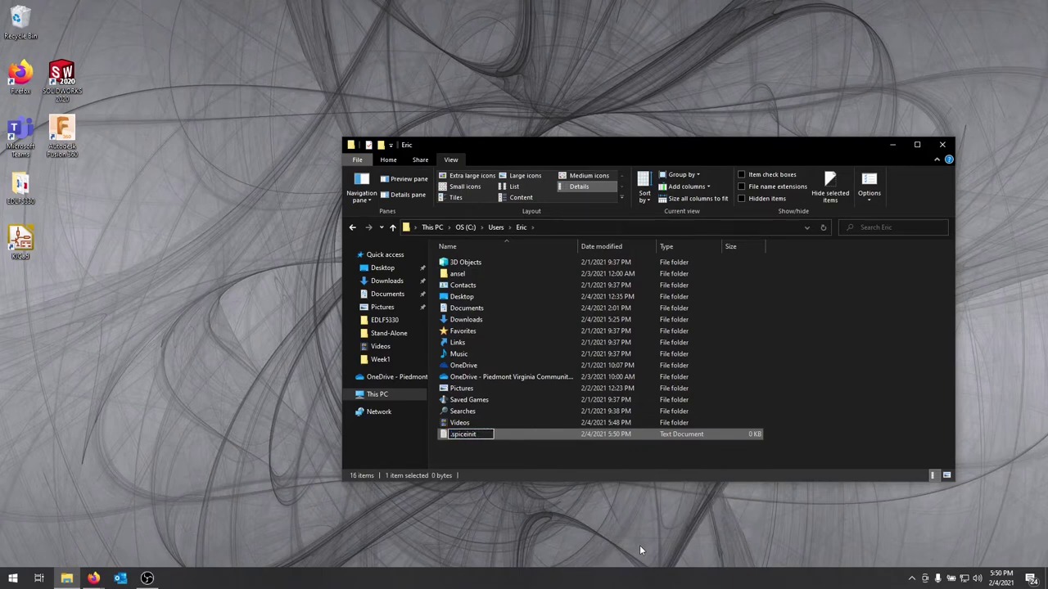
{"action": "key", "text": "Return"}
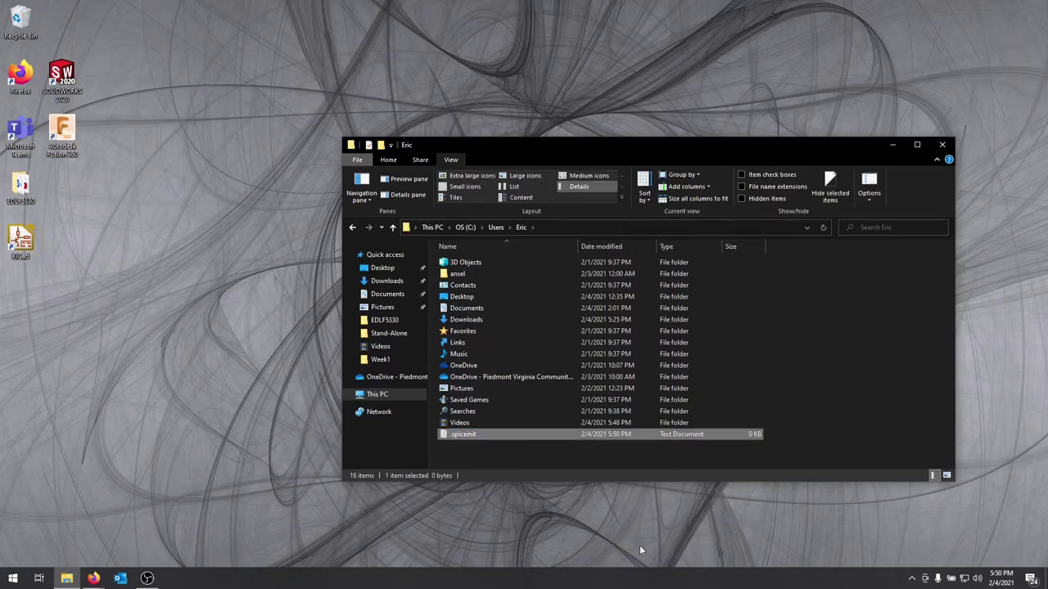
Paste '* user provided init file' and 'set ngbehavior=ps' into .spiceinit in Notepad.
{"action": "double_click", "coordinate": [462, 435]}
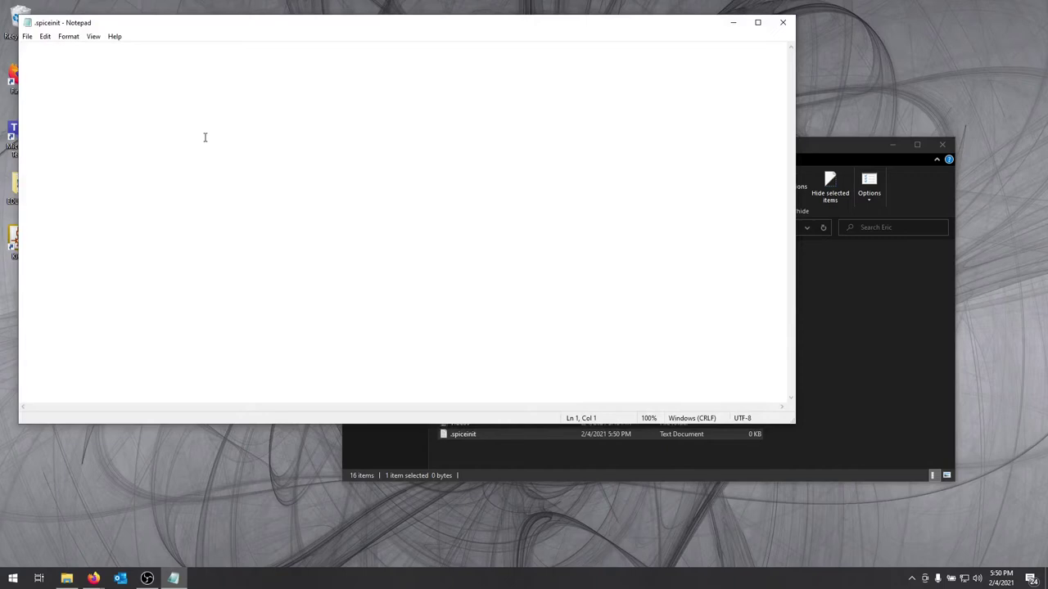
{"action": "right_click", "coordinate": [176, 103]}
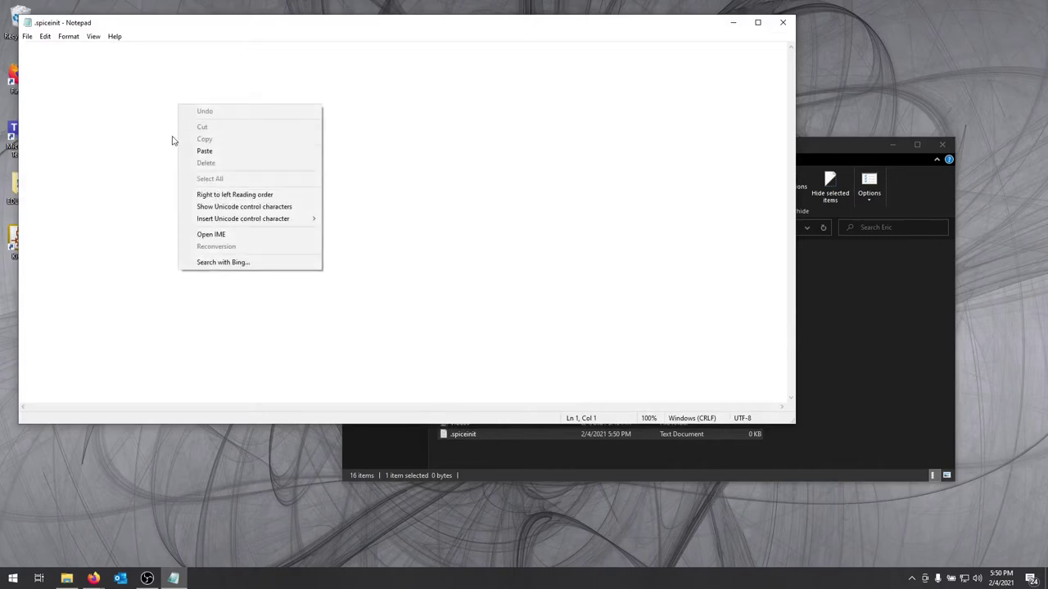
{"action": "left_click", "coordinate": [197, 150]}
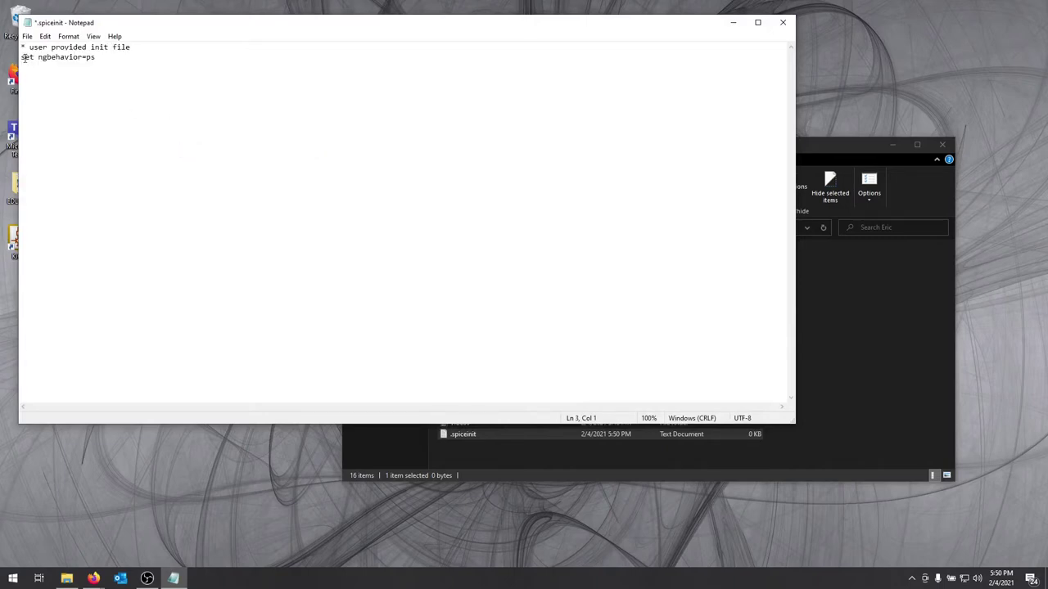
{"action": "left_click_drag", "start_coordinate": [20, 57], "coordinate": [87, 58]}
{"action": "left_click", "coordinate": [98, 57]}
{"action": "left_click", "coordinate": [95, 47]}
{"action": "left_click", "coordinate": [28, 36]}
Save .spiceinit, close Notepad and launch KiCad from the Start search.
{"action": "left_click", "coordinate": [39, 84]}
{"action": "left_click", "coordinate": [782, 22]}
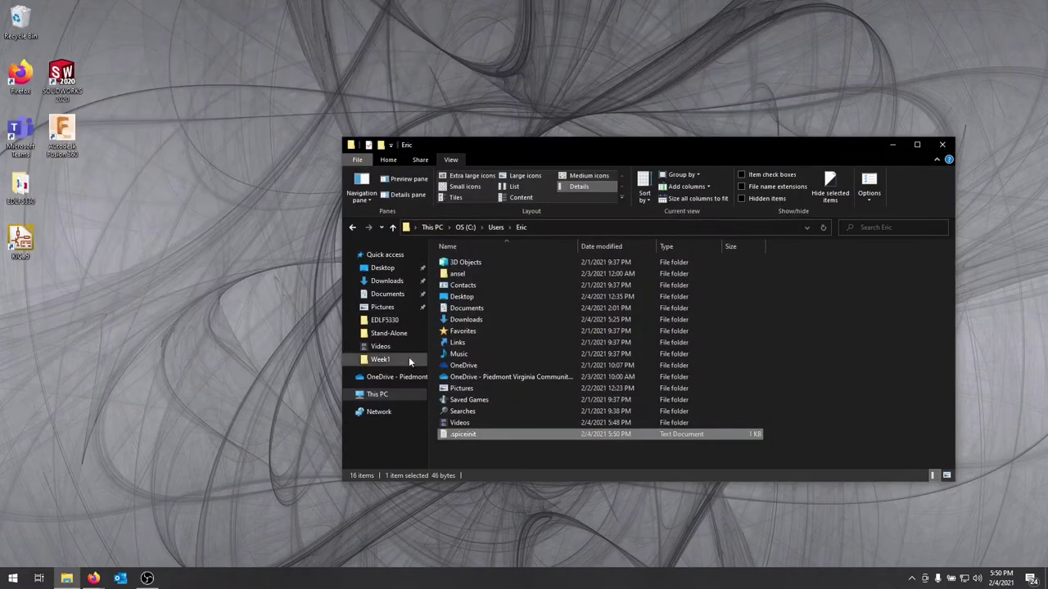
{"action": "left_click", "coordinate": [13, 578]}
{"action": "type", "text": "kicad"}
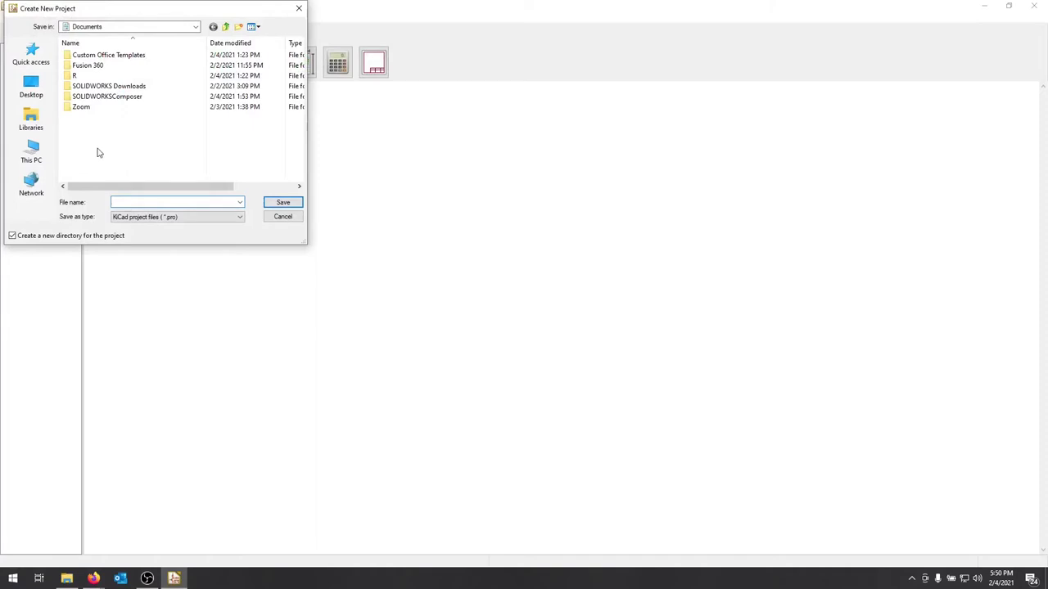
Create Documents\kiCAD\Lab1 folders and save the new project there as lab1.
{"action": "left_click", "coordinate": [239, 28]}
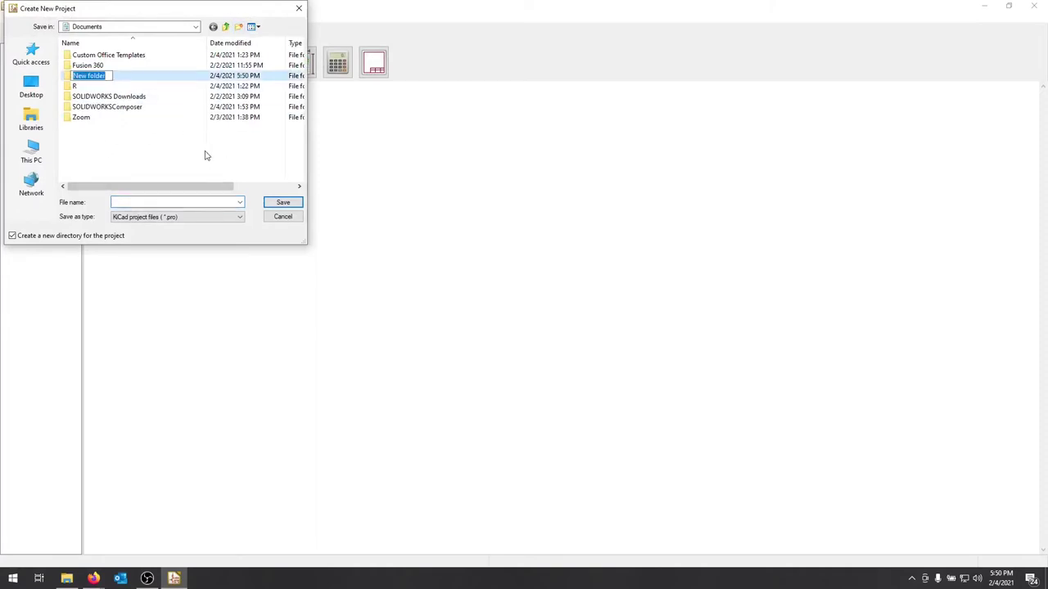
{"action": "type", "text": "kiCAD"}
{"action": "key", "text": "Return"}
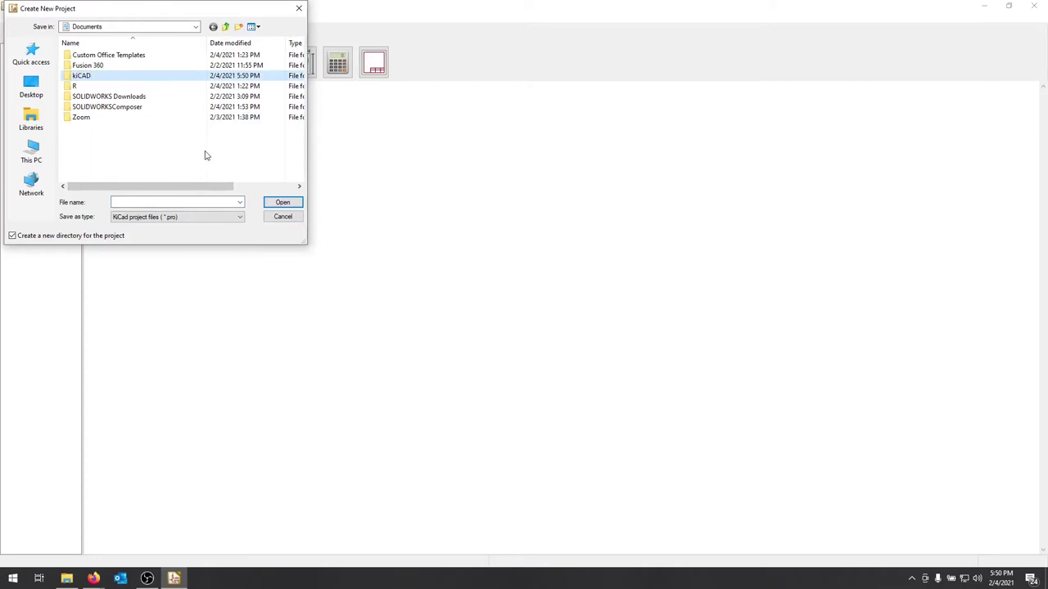
{"action": "double_click", "coordinate": [90, 76]}
{"action": "left_click", "coordinate": [238, 27]}
{"action": "type", "text": "Lab1"}
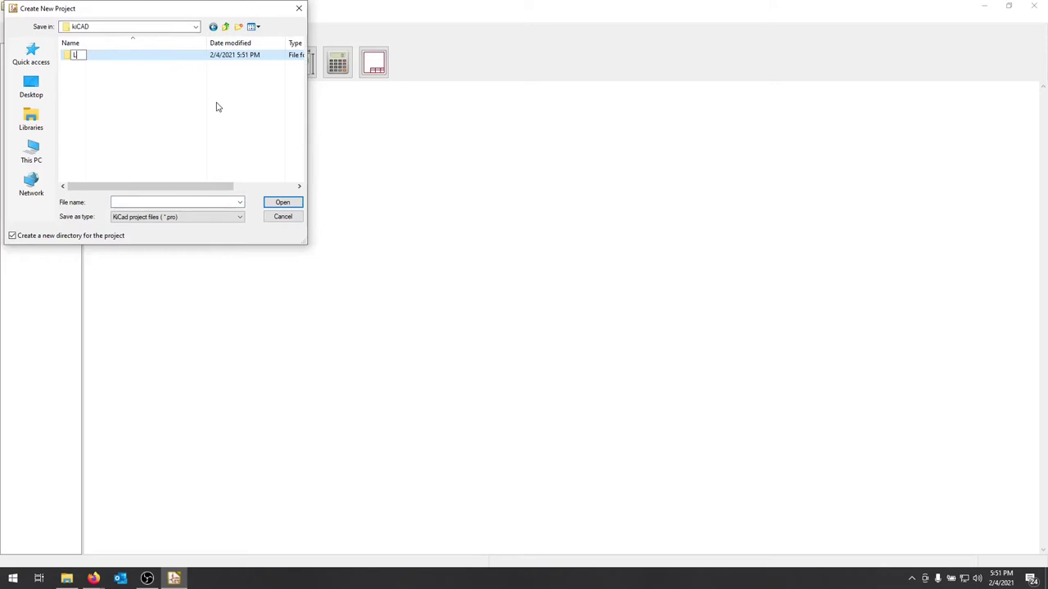
{"action": "key", "text": "Return"}
{"action": "double_click", "coordinate": [83, 56]}
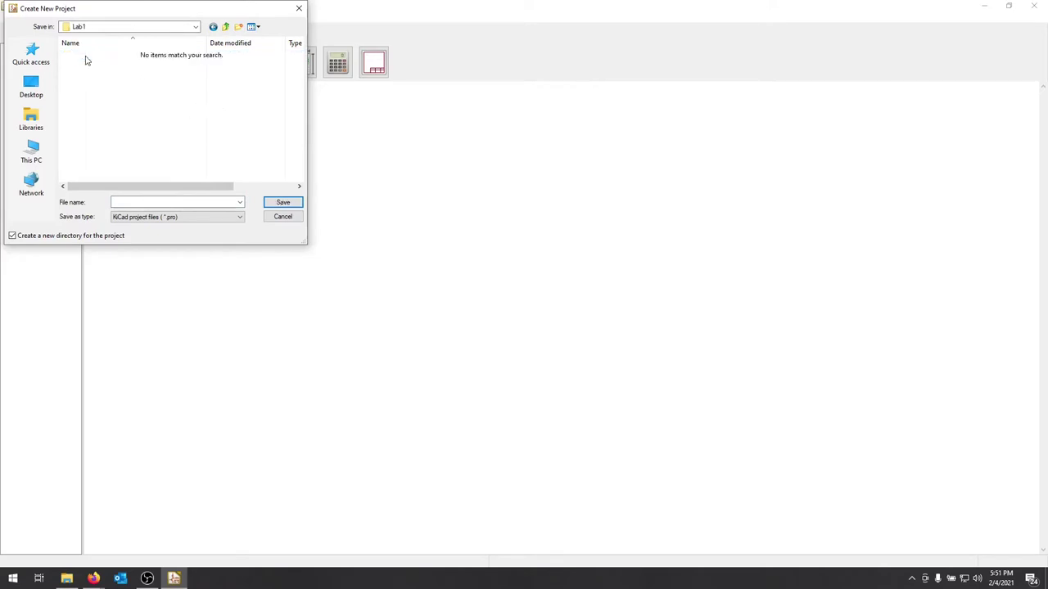
{"action": "left_click", "coordinate": [170, 203]}
{"action": "type", "text": "lab1"}
{"action": "key", "text": "Return"}
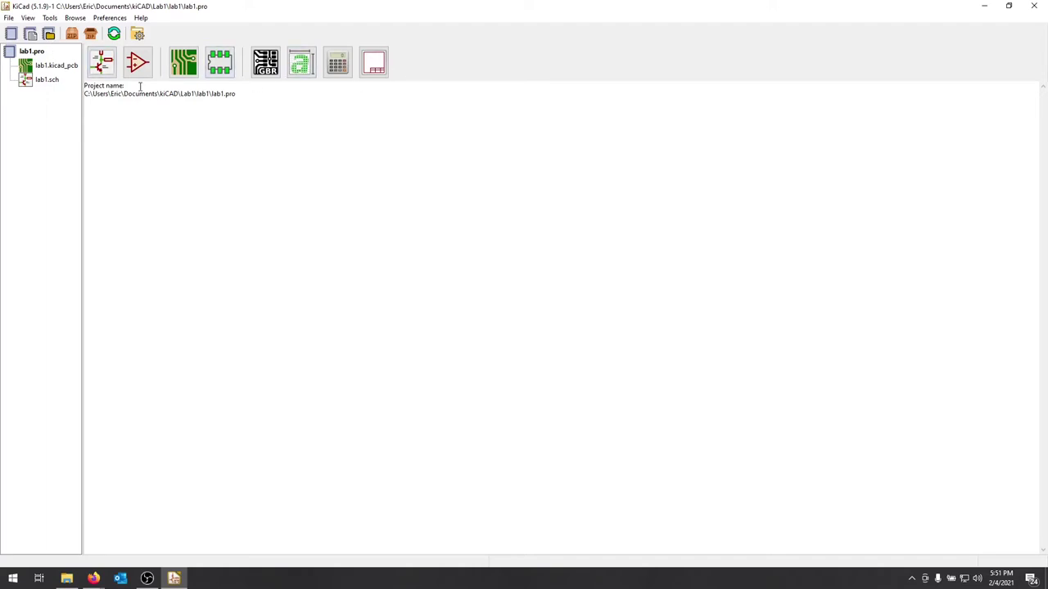
Open lab1.sch in Eeschema, accept the default symbol library table, maximize, and use inches.
{"action": "left_click", "coordinate": [37, 81]}
{"action": "double_click", "coordinate": [37, 81]}
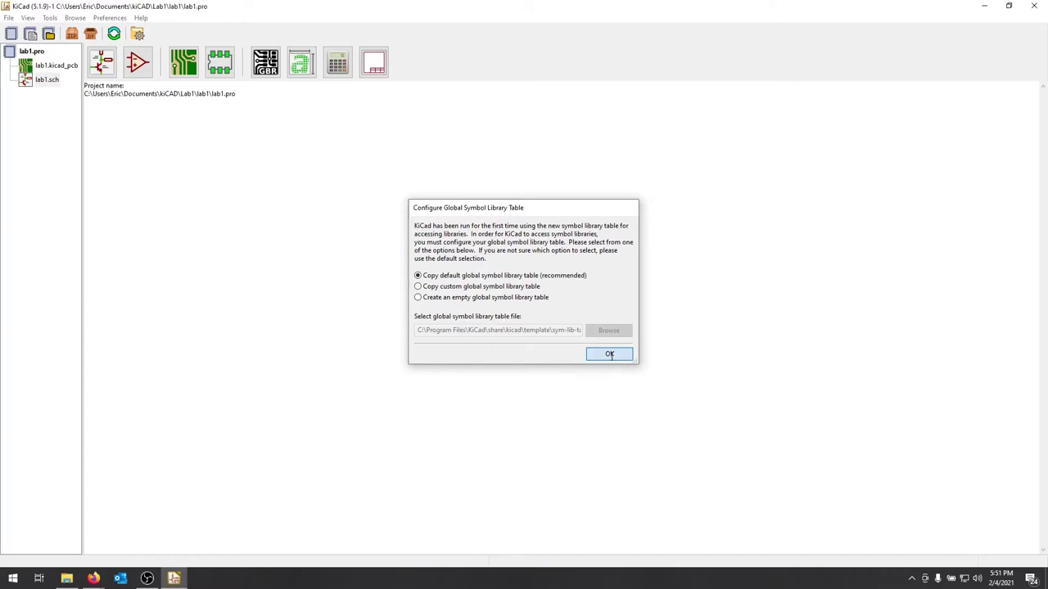
{"action": "left_click", "coordinate": [610, 355]}
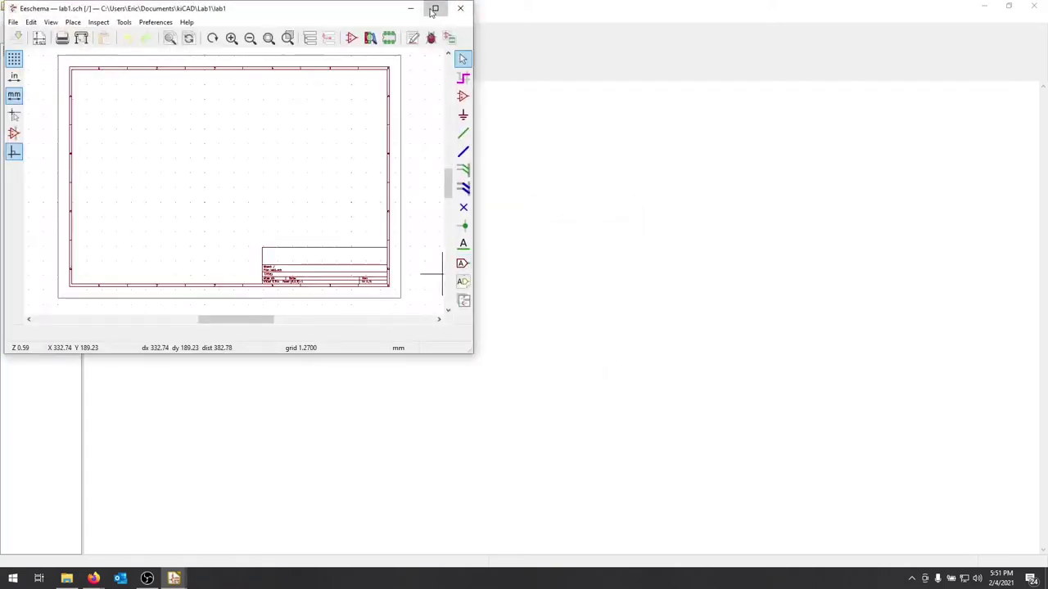
{"action": "left_click", "coordinate": [434, 9]}
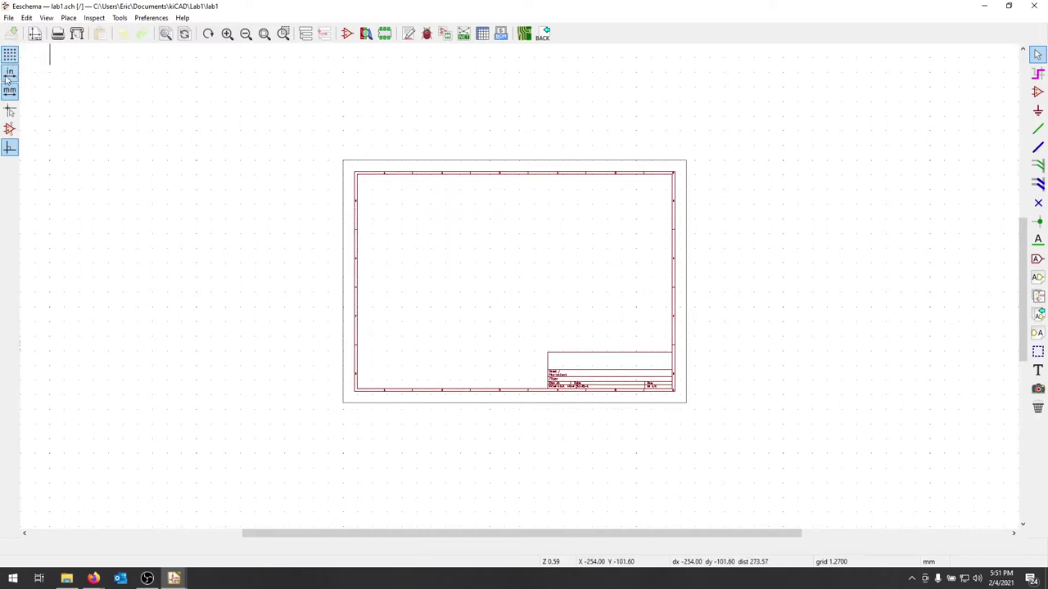
{"action": "left_click", "coordinate": [9, 73]}
{"action": "scroll", "coordinate": [508, 288], "scroll_direction": "down", "scroll_amount": 3}
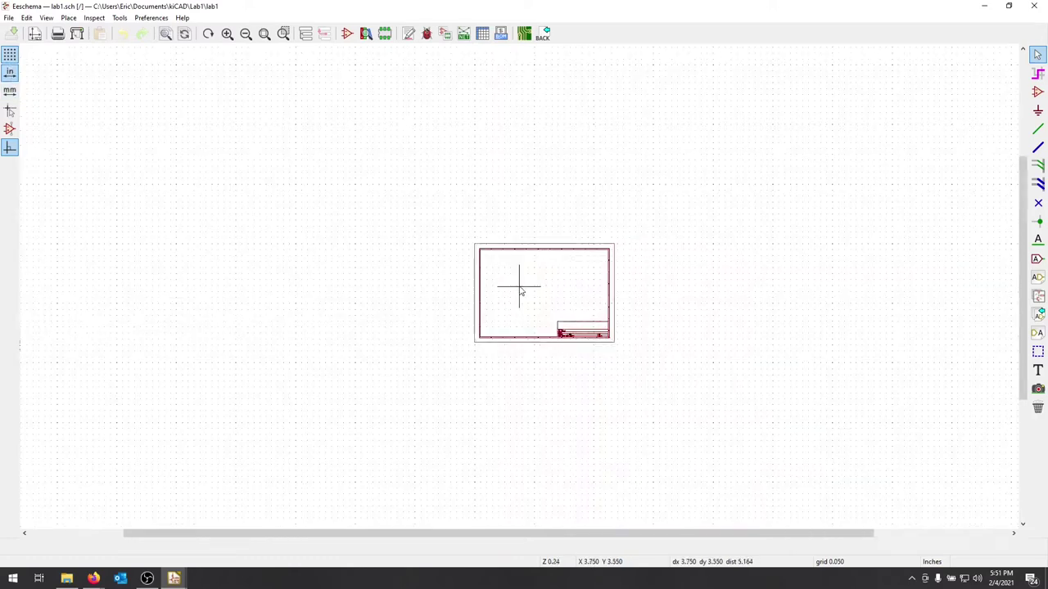
{"action": "scroll", "coordinate": [519, 290], "scroll_direction": "up", "scroll_amount": 5}
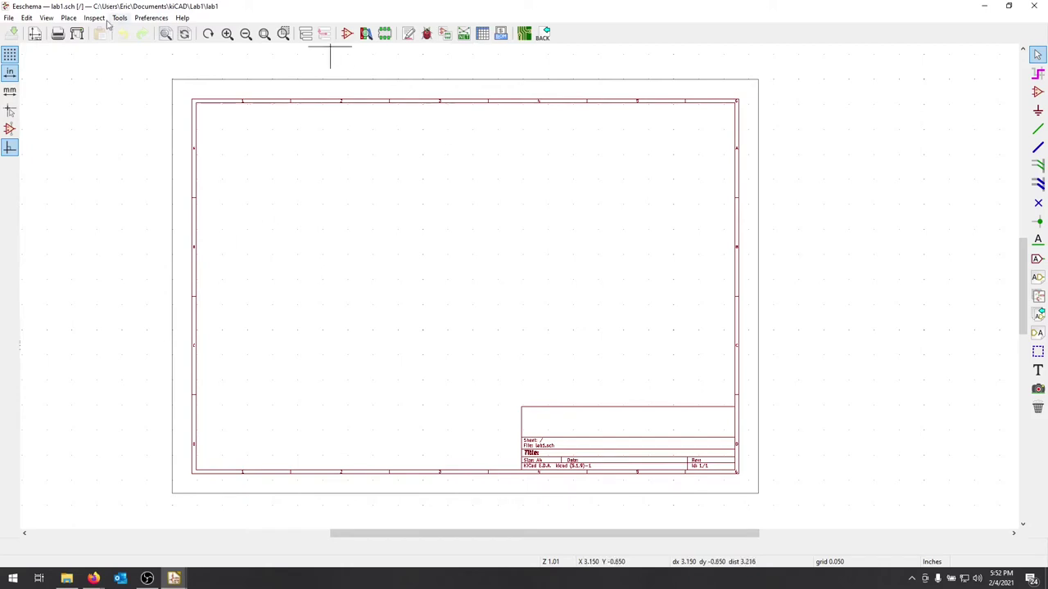
Place the pspice VSOURCE symbol on the sheet, left of centre.
{"action": "left_click", "coordinate": [71, 18]}
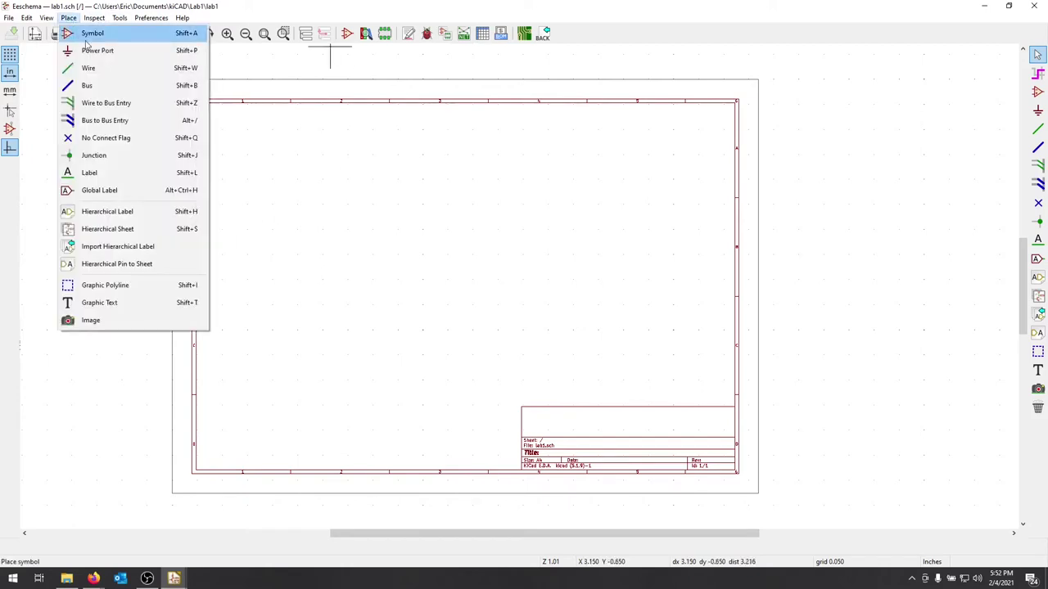
{"action": "left_click", "coordinate": [125, 35]}
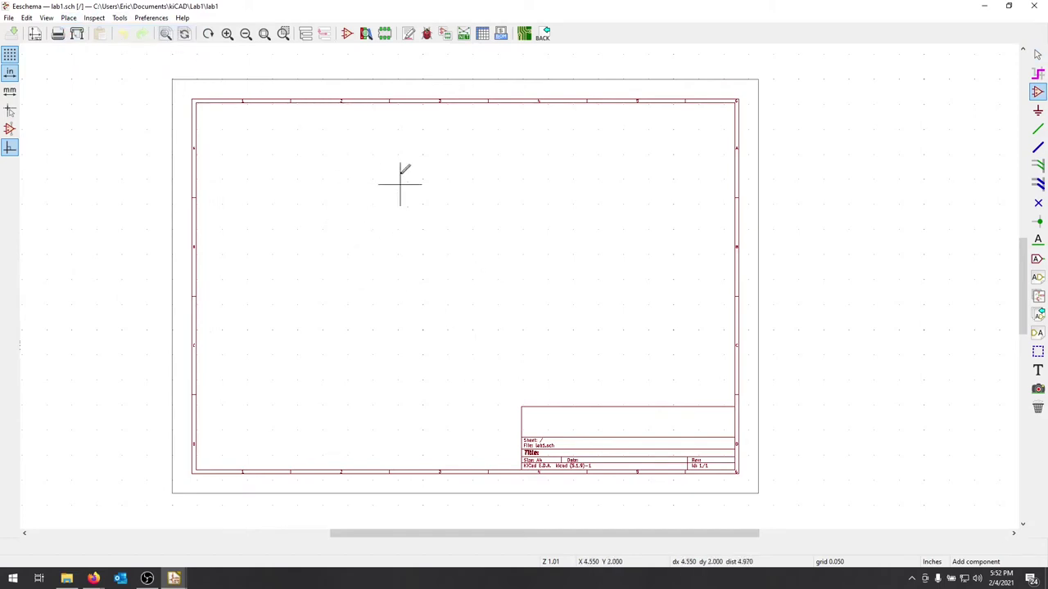
{"action": "left_click", "coordinate": [404, 264]}
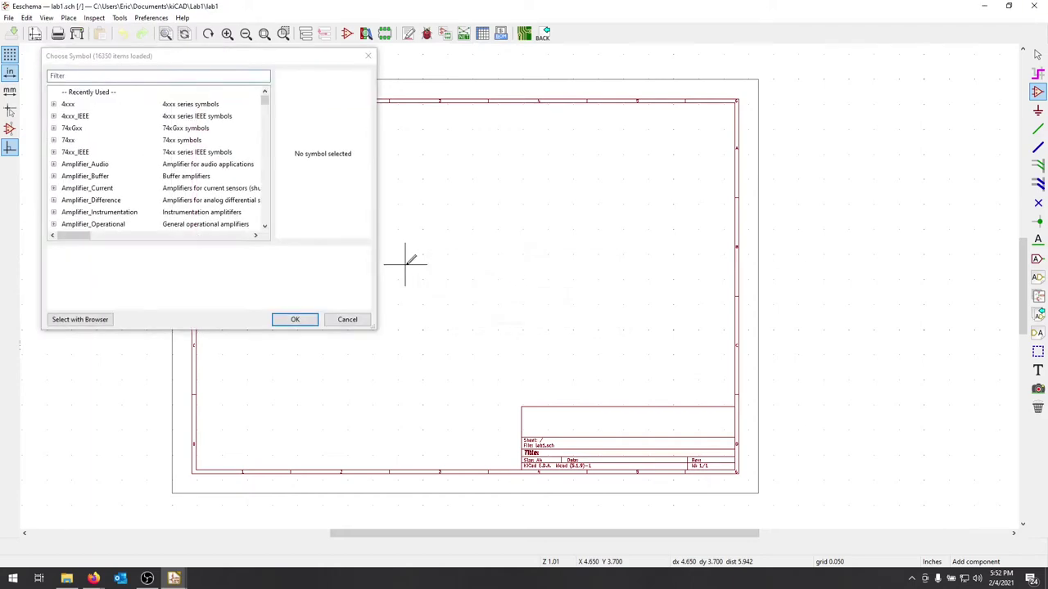
{"action": "left_click_drag", "start_coordinate": [265, 101], "coordinate": [277, 193]}
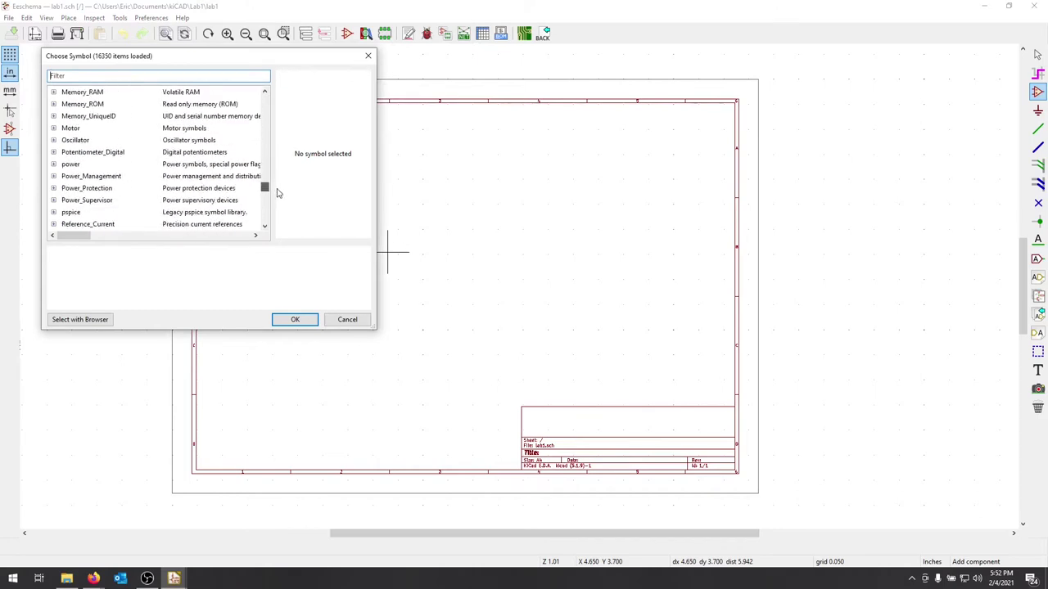
{"action": "left_click", "coordinate": [53, 213]}
{"action": "scroll", "coordinate": [131, 205], "scroll_direction": "down", "scroll_amount": 4}
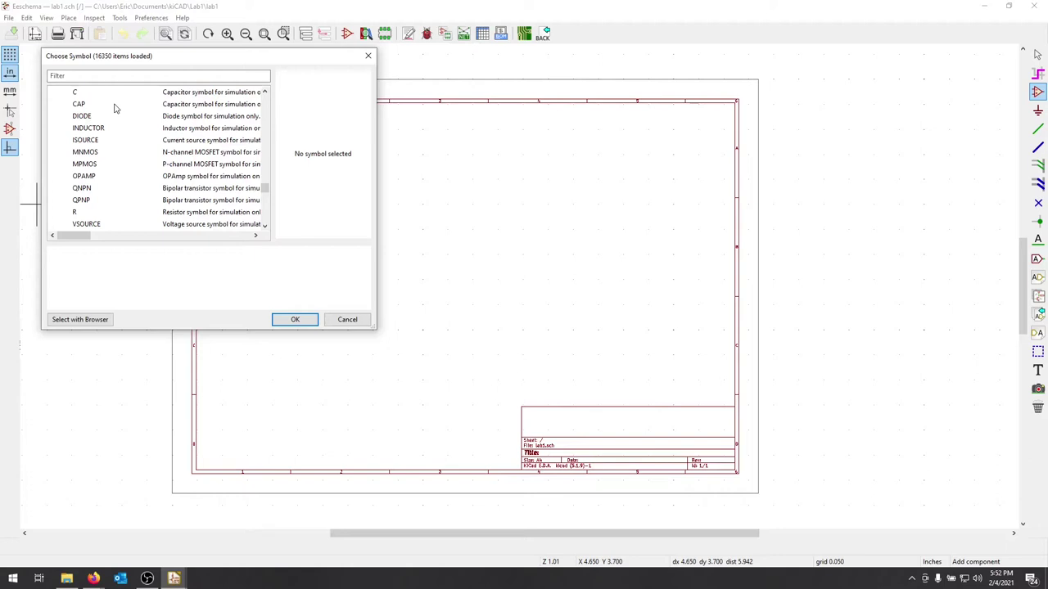
{"action": "scroll", "coordinate": [115, 123], "scroll_direction": "down", "scroll_amount": 1}
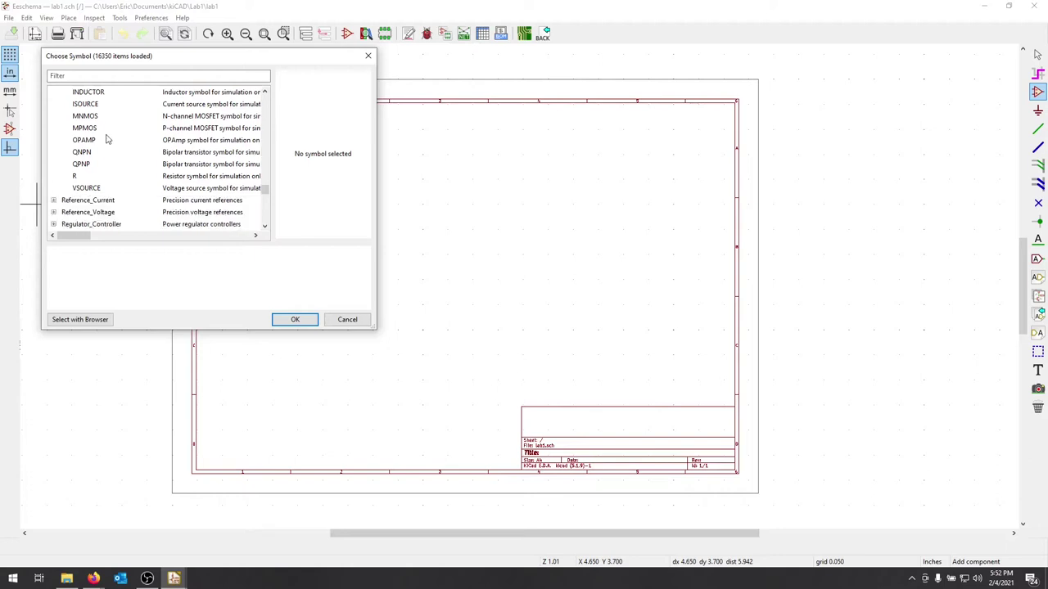
{"action": "left_click", "coordinate": [92, 189]}
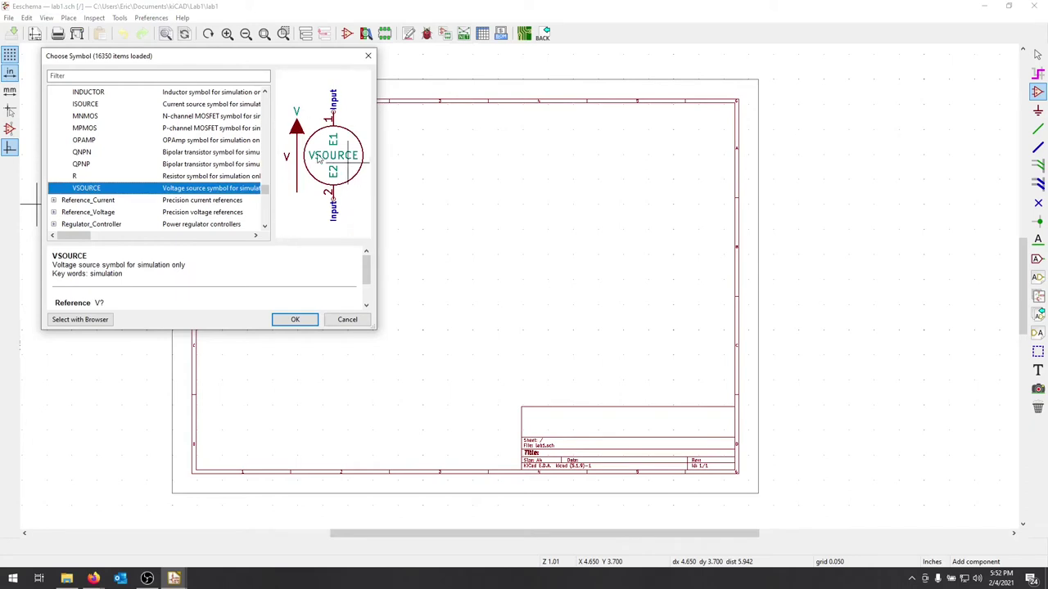
{"action": "left_click", "coordinate": [306, 324]}
{"action": "left_click", "coordinate": [380, 248]}
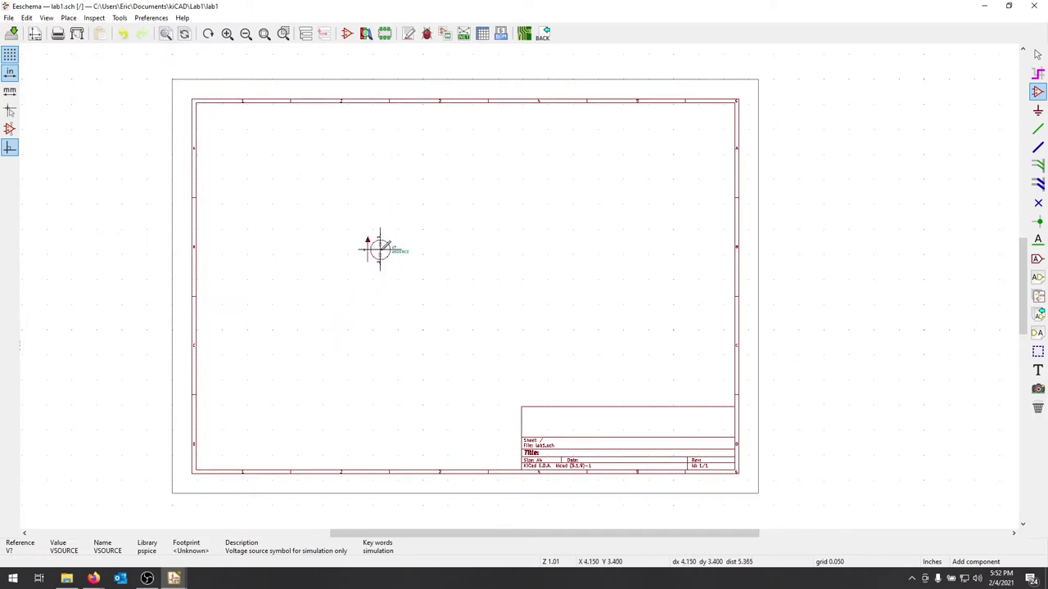
Place a pspice R resistor, rotated clockwise to horizontal, above the voltage source.
{"action": "scroll", "coordinate": [390, 246], "scroll_direction": "up", "scroll_amount": 1}
{"action": "scroll", "coordinate": [521, 287], "scroll_direction": "up", "scroll_amount": 4}
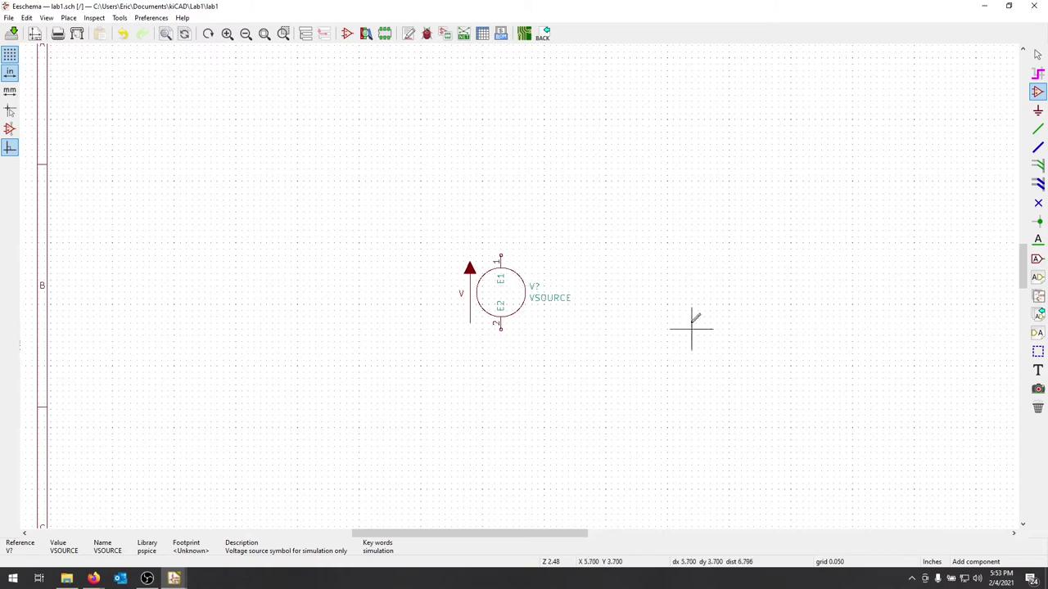
{"action": "left_click", "coordinate": [636, 237]}
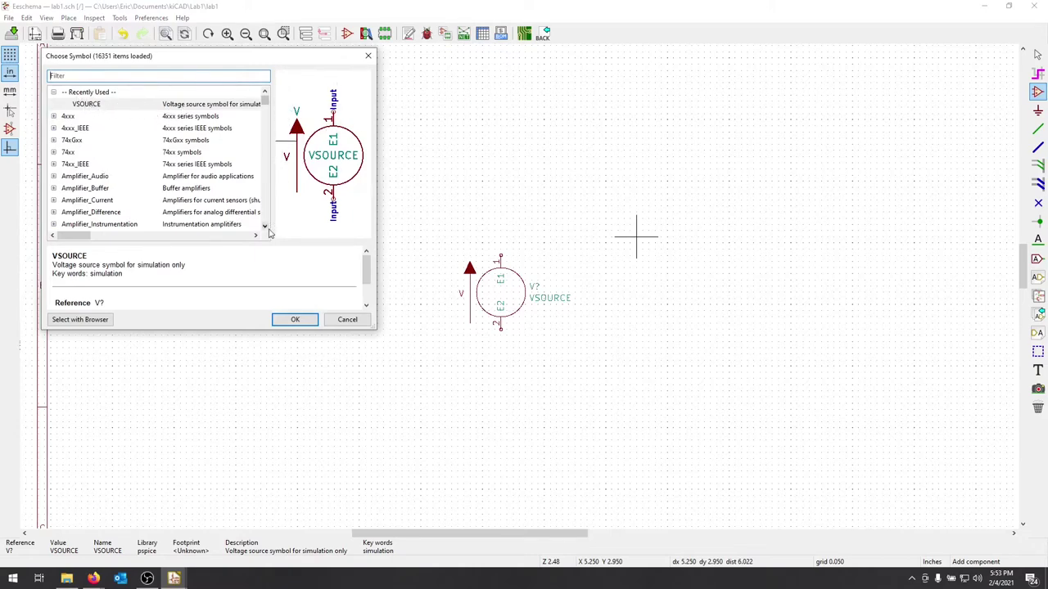
{"action": "scroll", "coordinate": [265, 229], "scroll_direction": "down", "scroll_amount": 4}
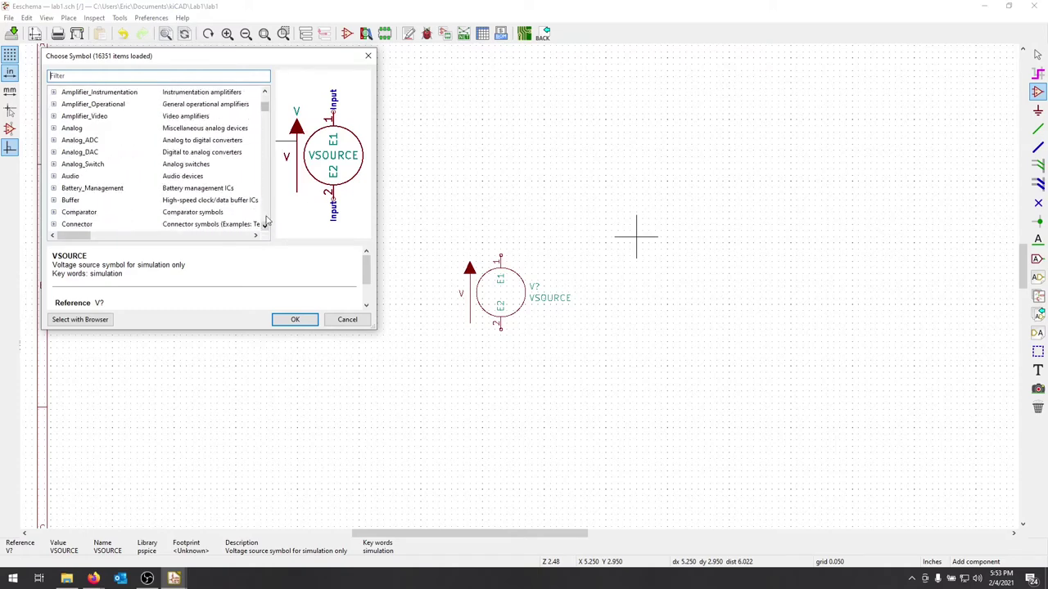
{"action": "left_click_drag", "start_coordinate": [265, 113], "coordinate": [268, 195]}
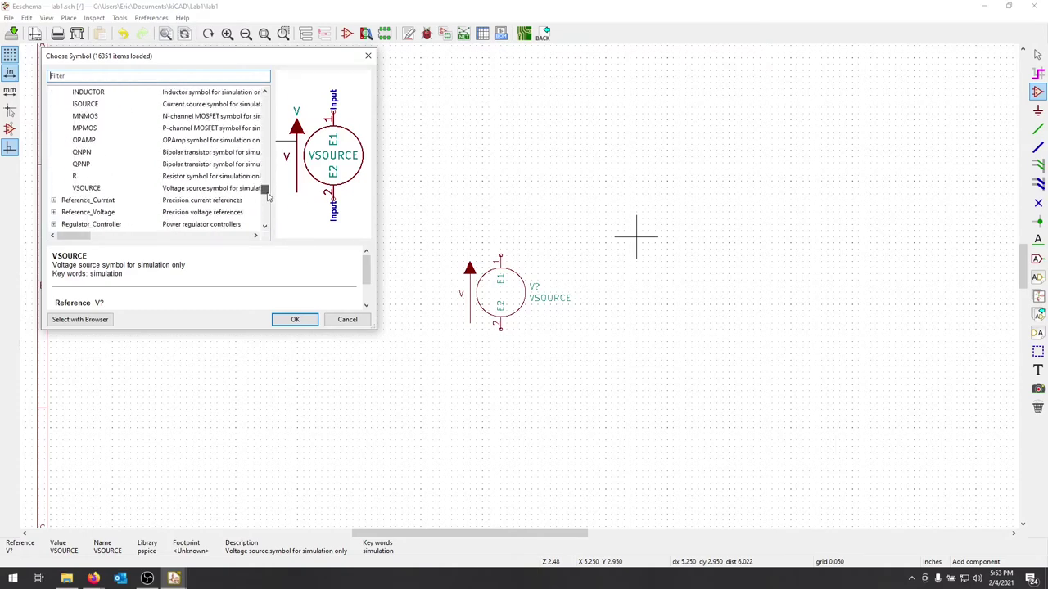
{"action": "left_click", "coordinate": [81, 178]}
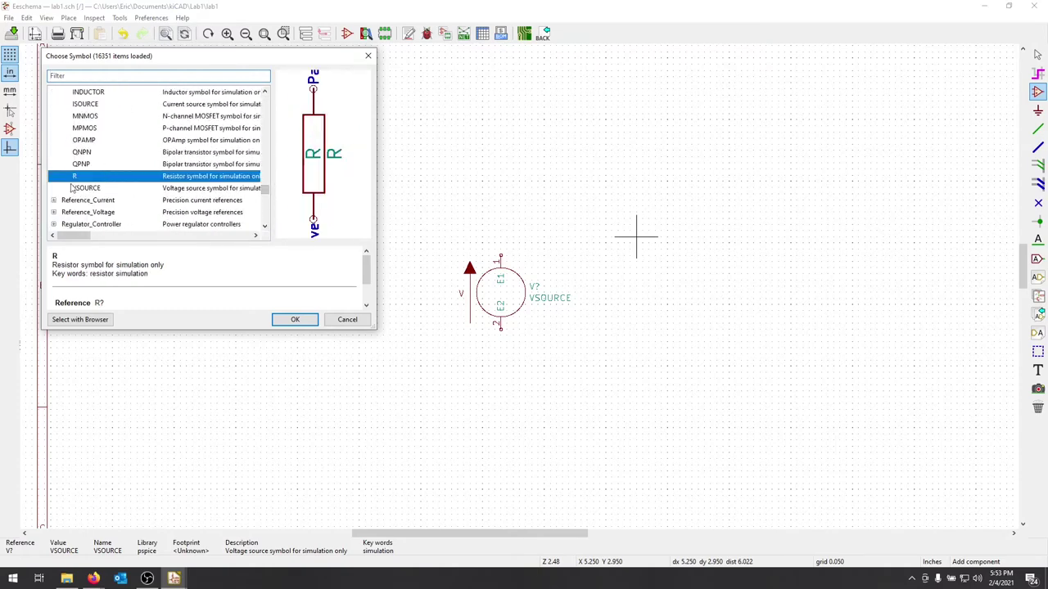
{"action": "left_click", "coordinate": [296, 319]}
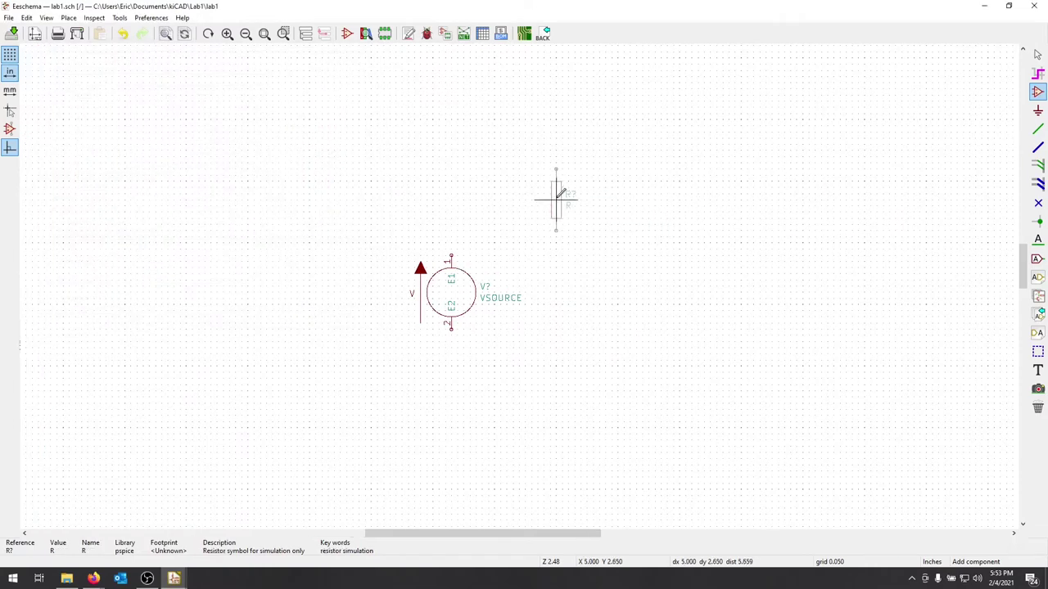
{"action": "right_click", "coordinate": [554, 198]}
{"action": "mouse_move", "coordinate": [634, 225]}
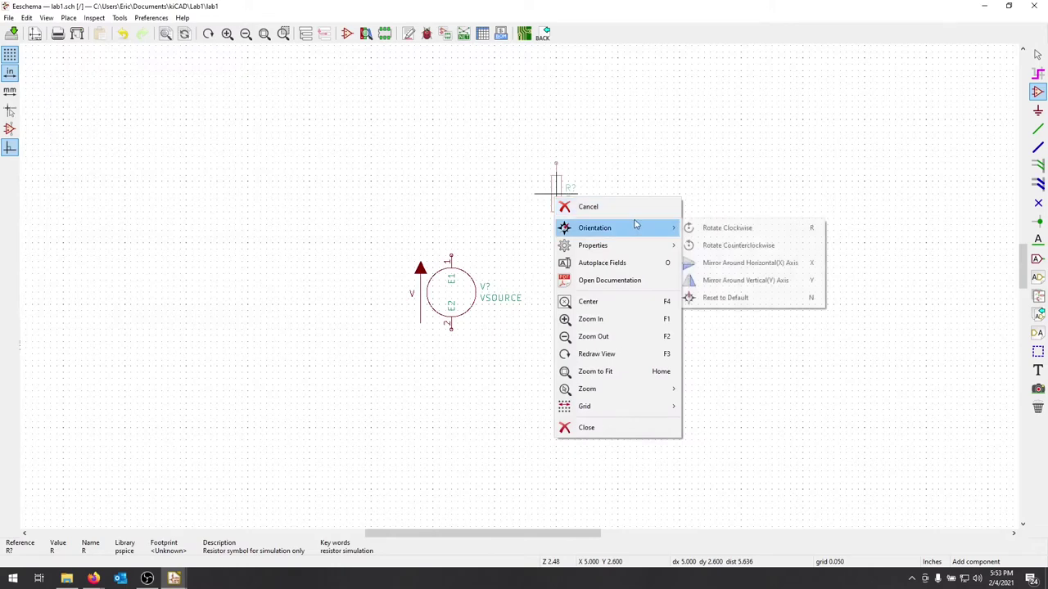
{"action": "left_click", "coordinate": [758, 233]}
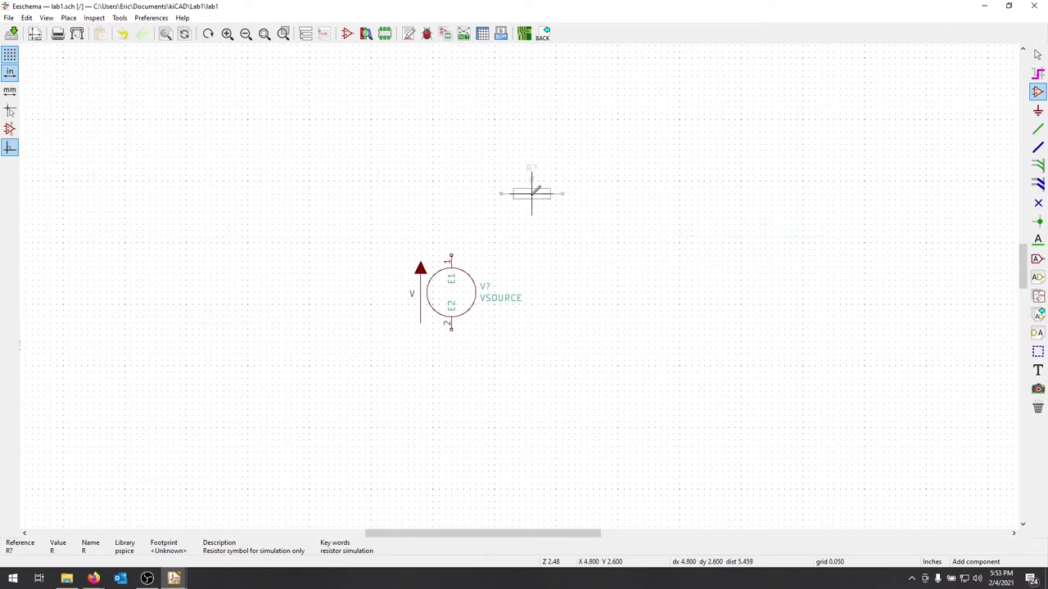
{"action": "left_click", "coordinate": [561, 200]}
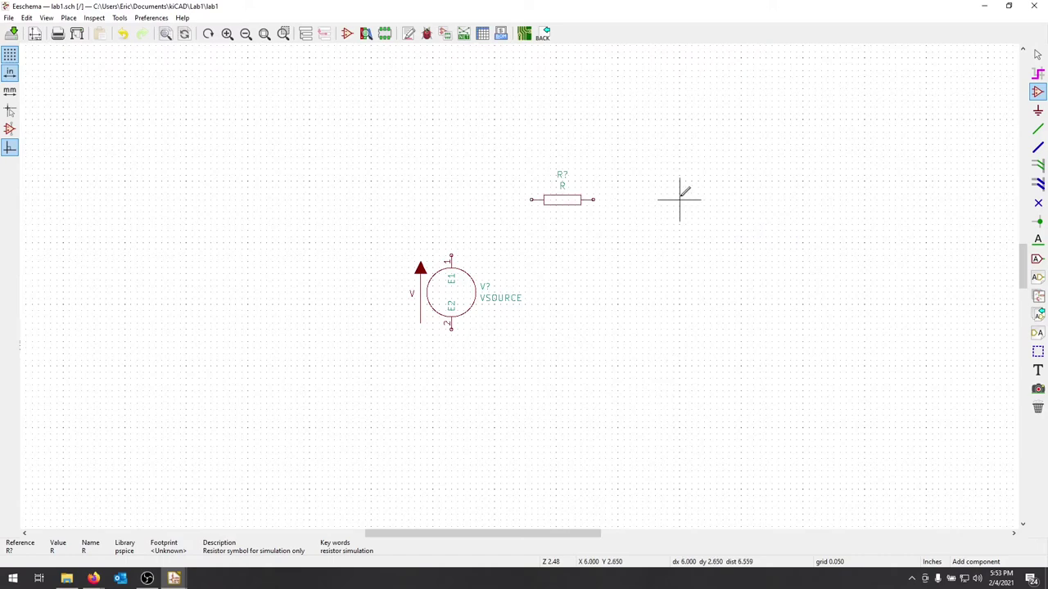
Add a second horizontal R resistor to the right of the first.
{"action": "left_click", "coordinate": [679, 199]}
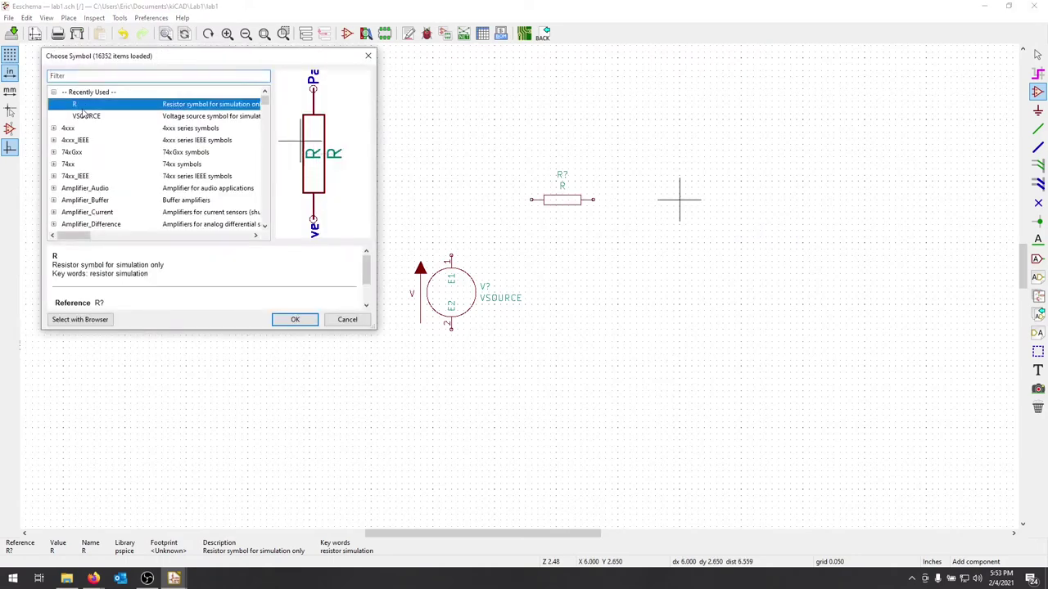
{"action": "left_click", "coordinate": [309, 324]}
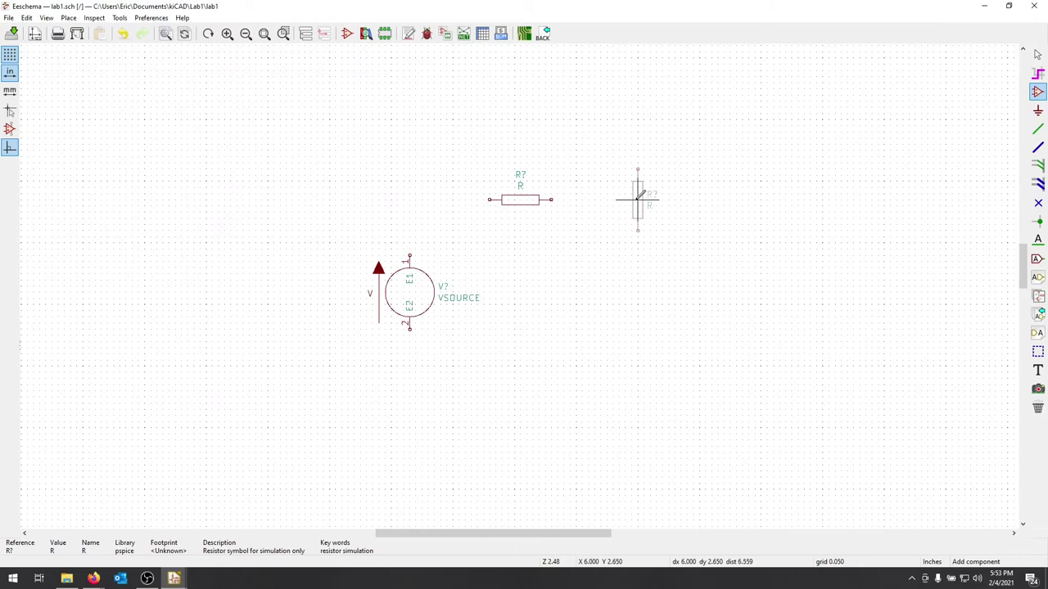
{"action": "key", "text": "r"}
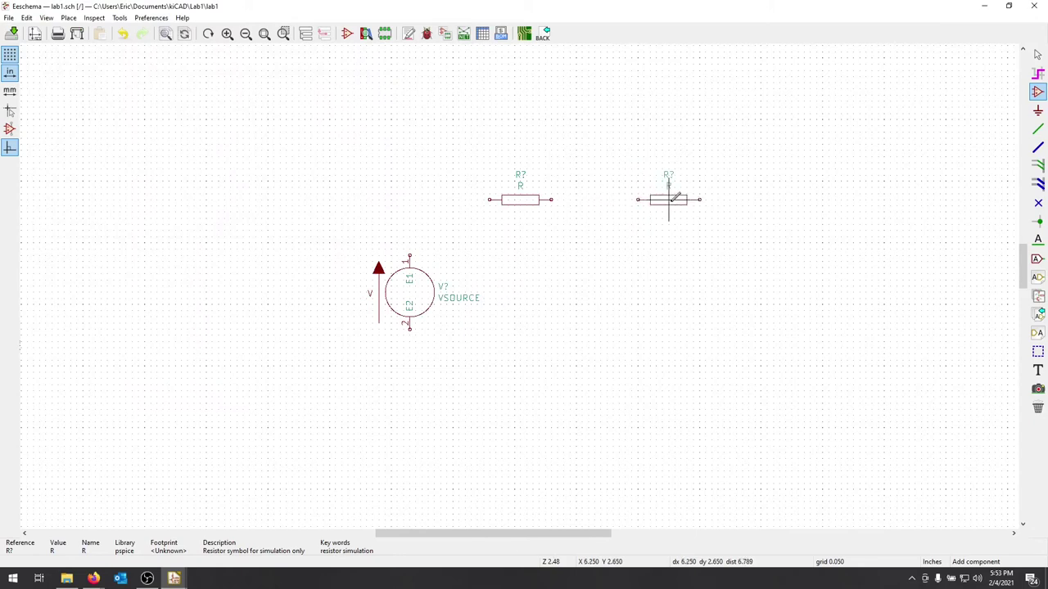
{"action": "left_click", "coordinate": [669, 200]}
Place a pspice C capacitor right of the source and pick C again for a second.
{"action": "left_click", "coordinate": [584, 264]}
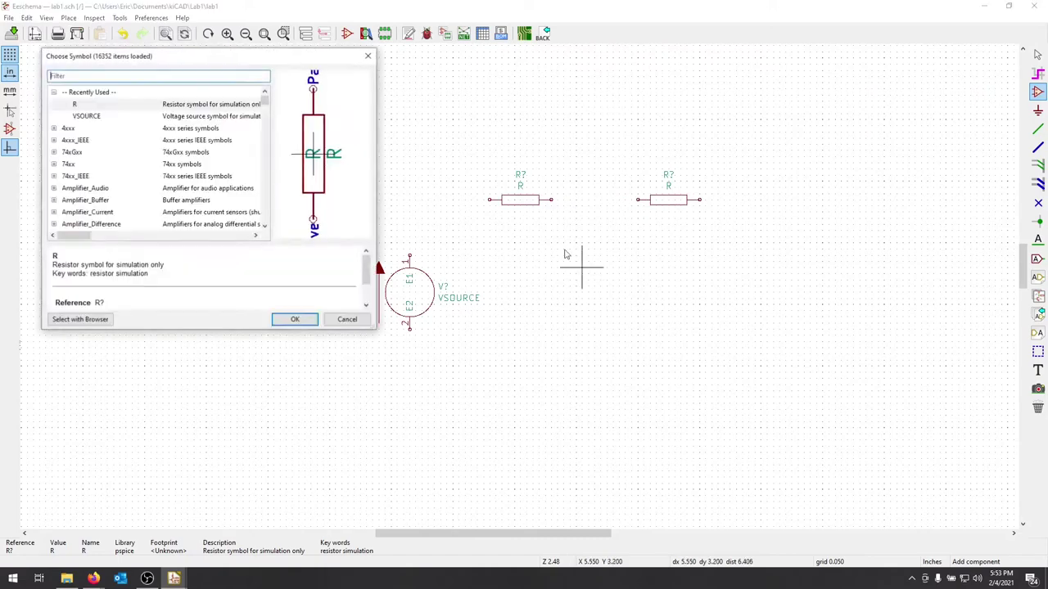
{"action": "scroll", "coordinate": [209, 133], "scroll_direction": "down", "scroll_amount": 20}
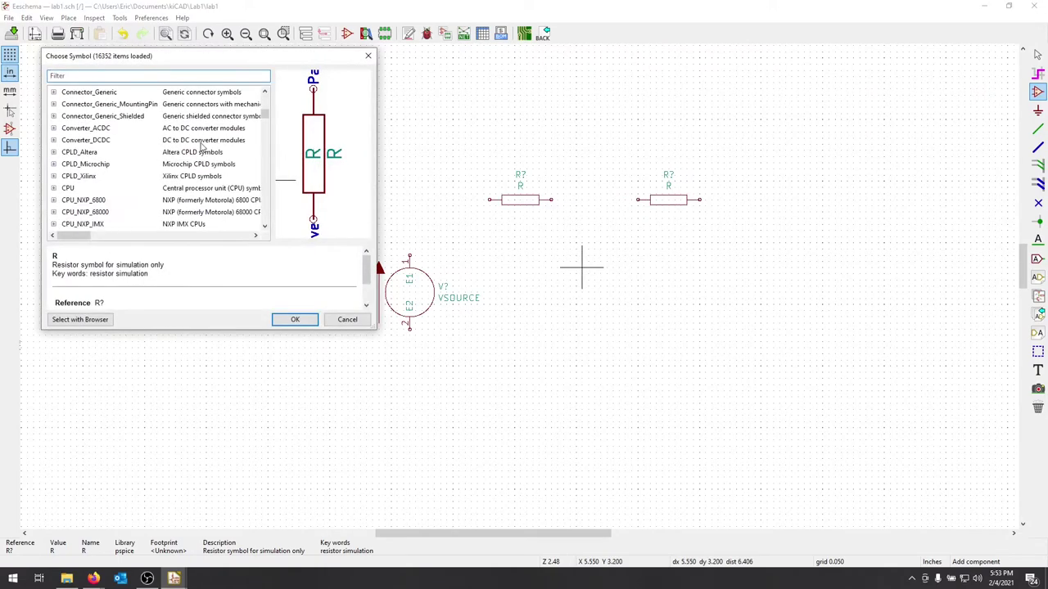
{"action": "scroll", "coordinate": [200, 148], "scroll_direction": "down", "scroll_amount": 9}
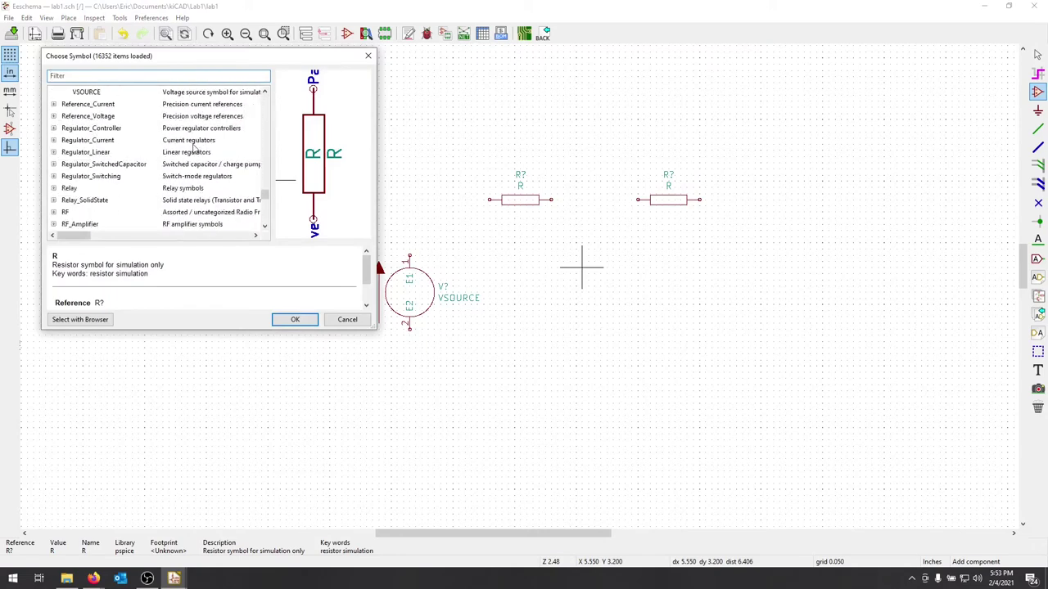
{"action": "scroll", "coordinate": [173, 157], "scroll_direction": "up", "scroll_amount": 6}
{"action": "left_click", "coordinate": [77, 103]}
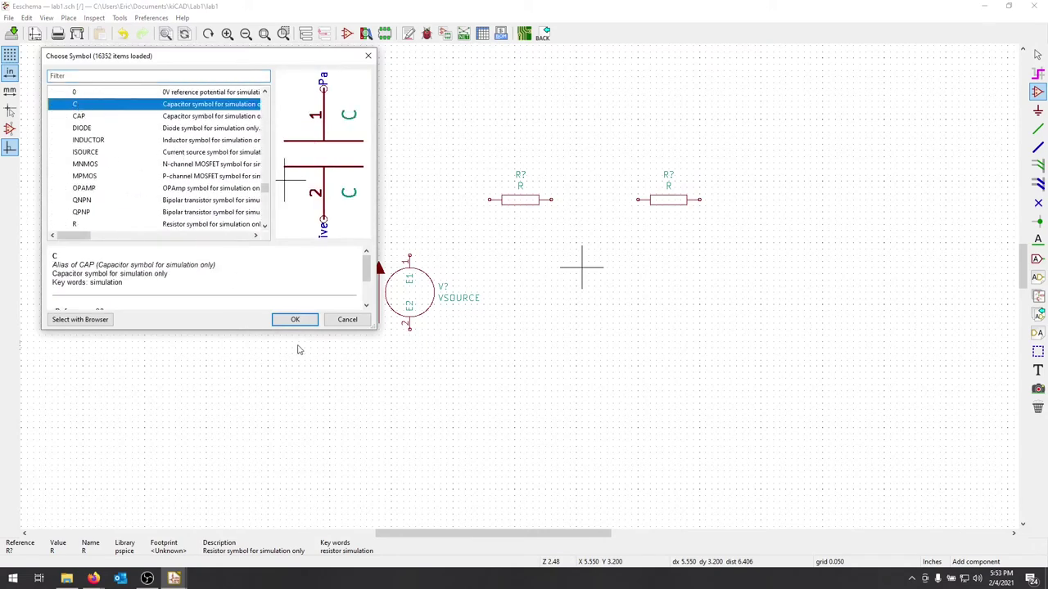
{"action": "left_click", "coordinate": [296, 319]}
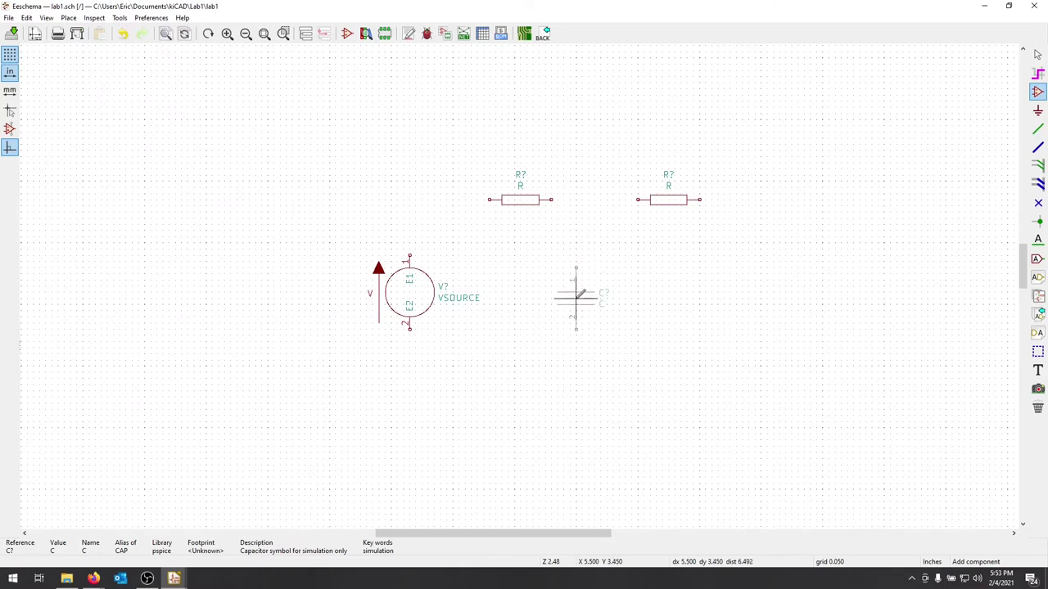
{"action": "left_click", "coordinate": [577, 297]}
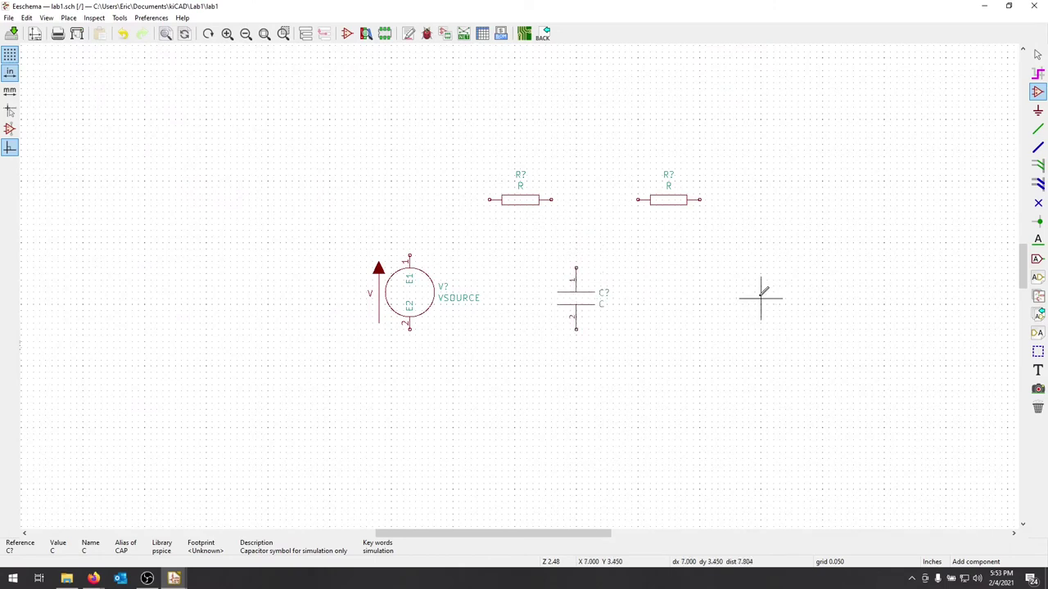
{"action": "left_click", "coordinate": [286, 112]}
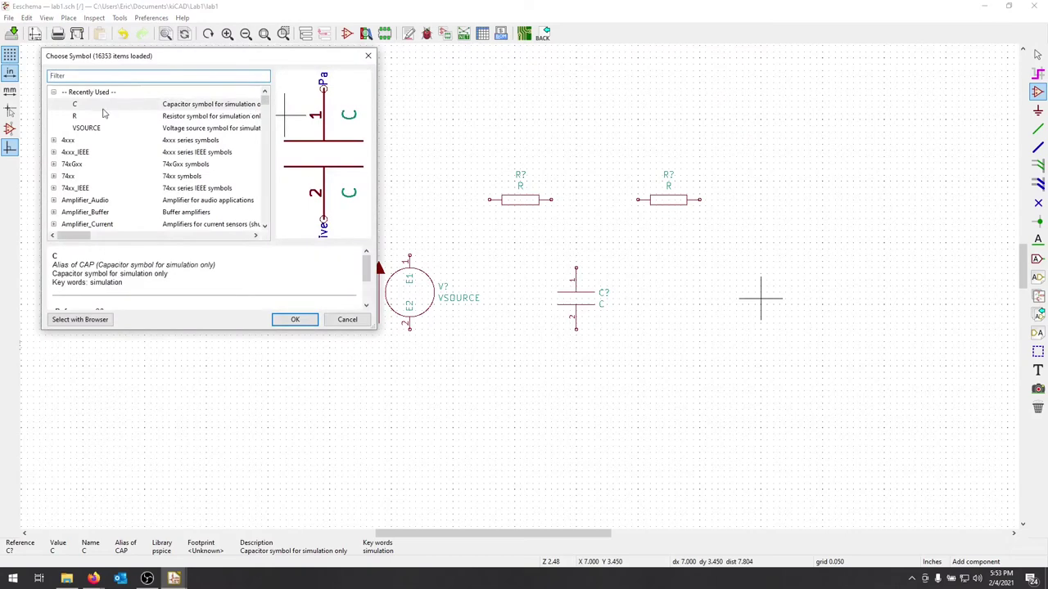
{"action": "left_click", "coordinate": [104, 109]}
{"action": "left_click", "coordinate": [295, 319]}
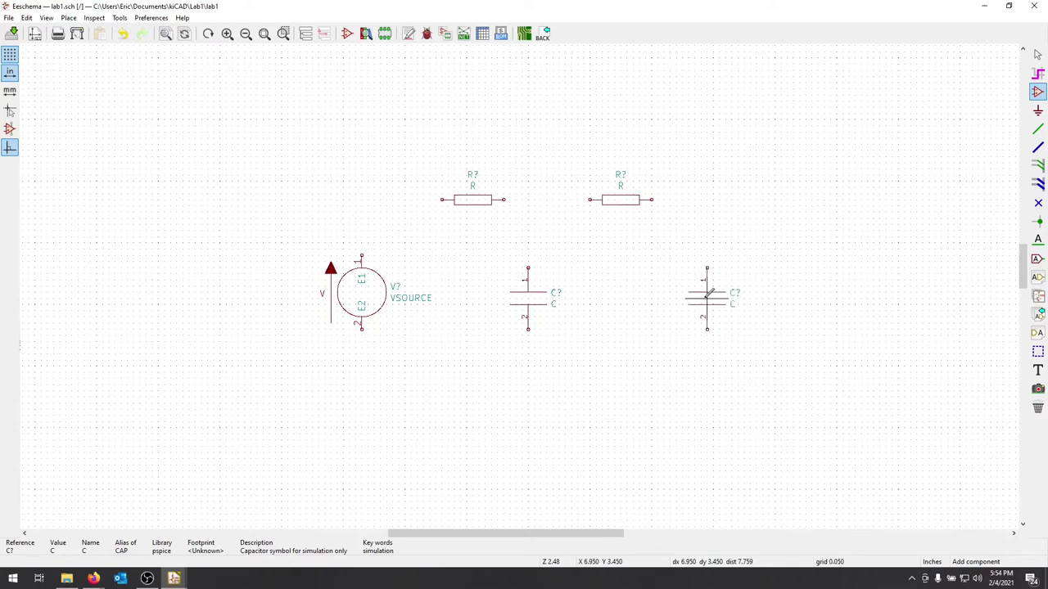
Drop the second capacitor under the second resistor, and a pspice 0 ground below the source.
{"action": "left_click", "coordinate": [711, 296]}
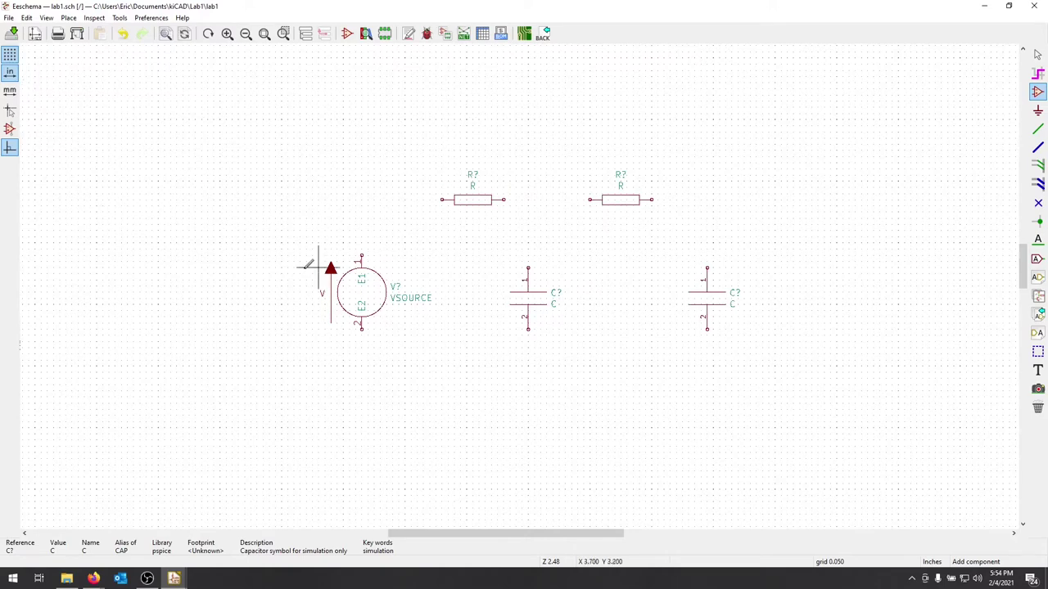
{"action": "left_click", "coordinate": [306, 168]}
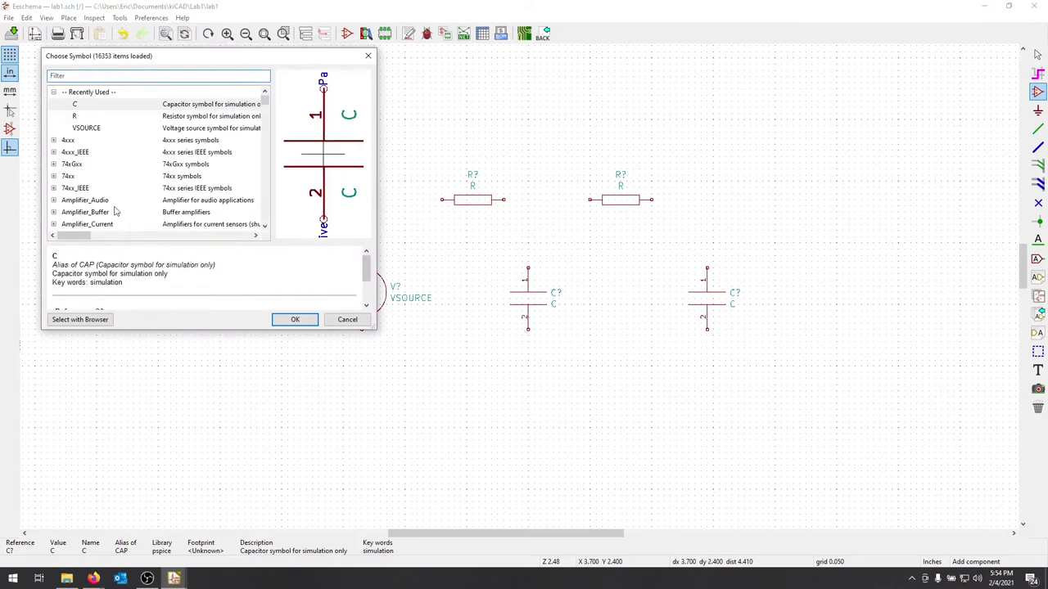
{"action": "left_click_drag", "start_coordinate": [264, 106], "coordinate": [264, 186]}
{"action": "scroll", "coordinate": [104, 208], "scroll_direction": "down", "scroll_amount": 2}
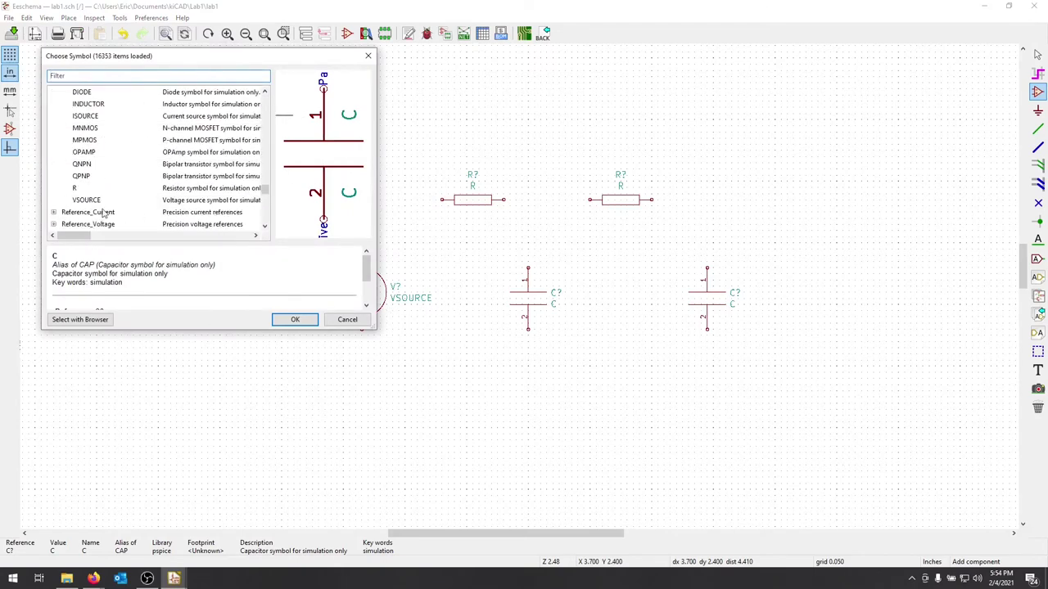
{"action": "scroll", "coordinate": [104, 208], "scroll_direction": "up", "scroll_amount": 1}
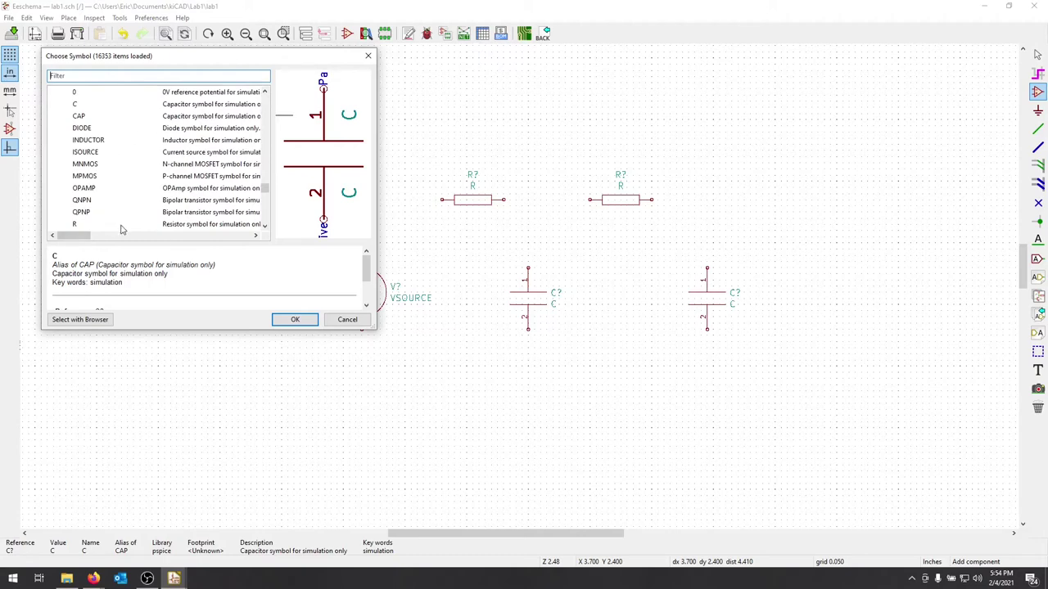
{"action": "left_click", "coordinate": [111, 94]}
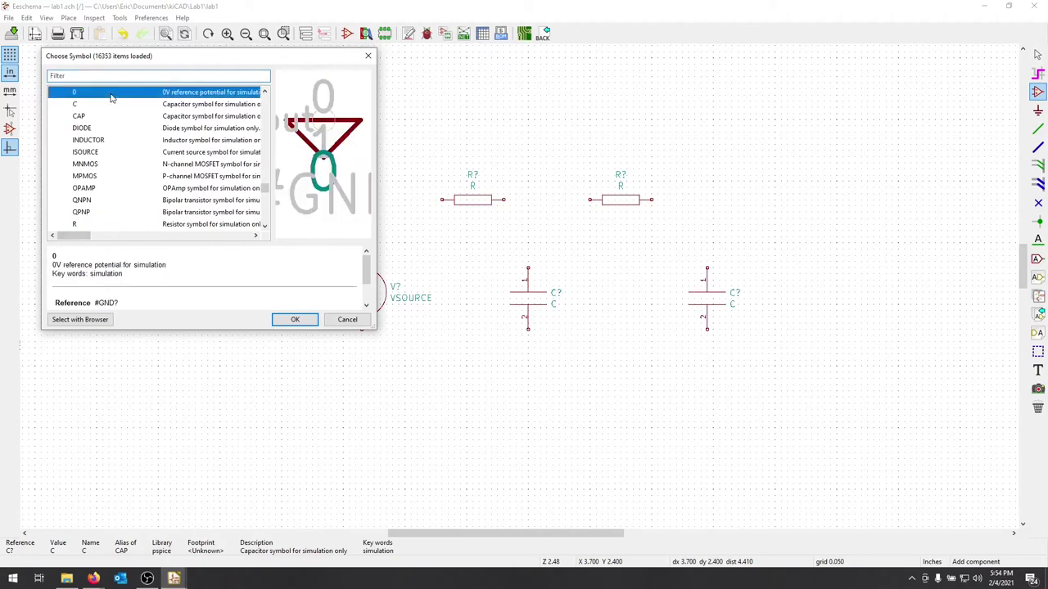
{"action": "left_click", "coordinate": [301, 321]}
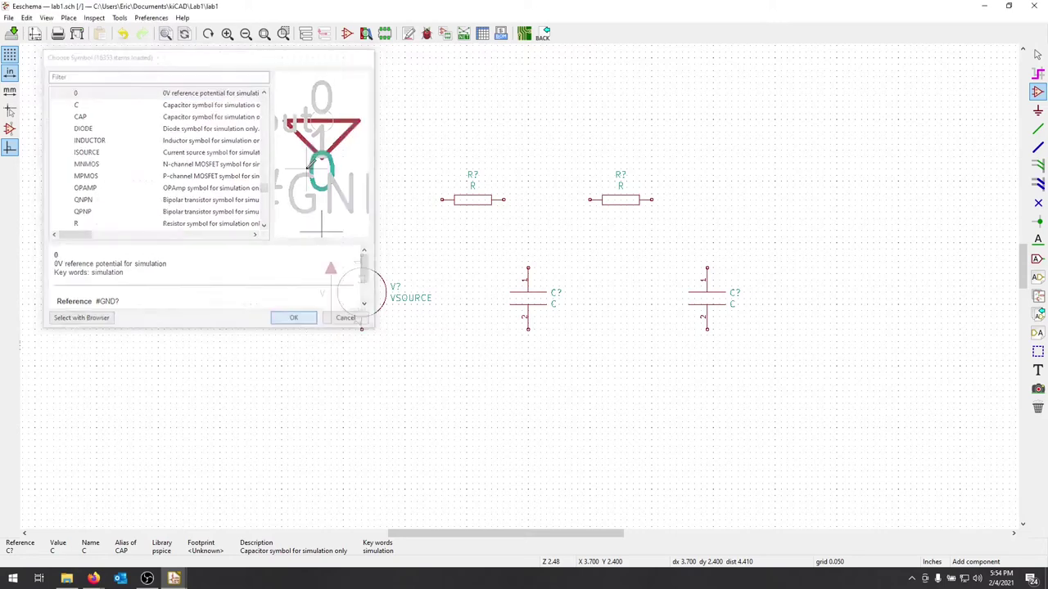
{"action": "left_click", "coordinate": [361, 372]}
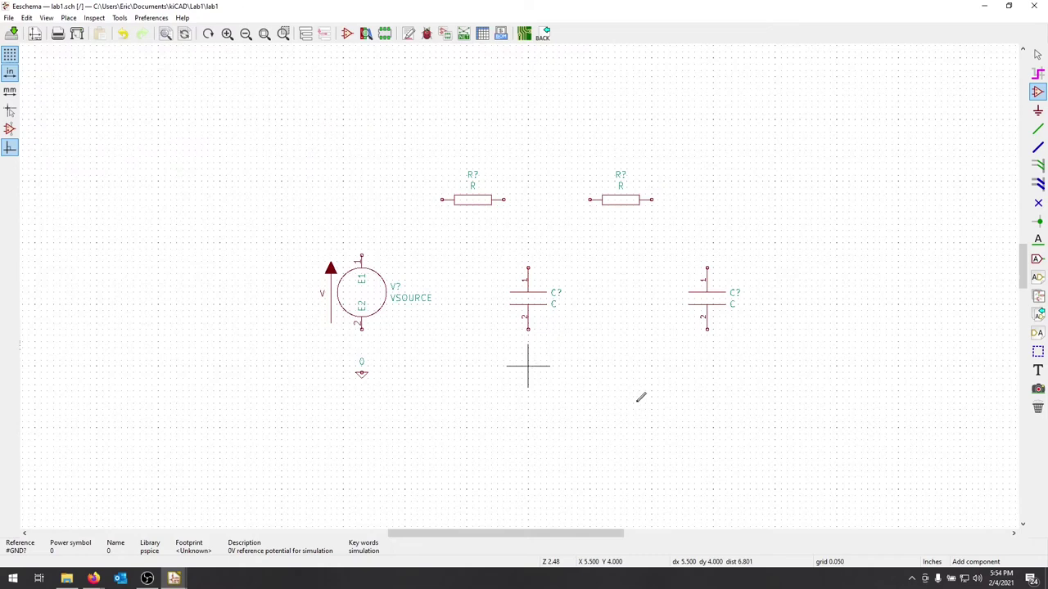
Place 0 ground symbols beneath each of the two capacitors.
{"action": "left_click", "coordinate": [662, 391]}
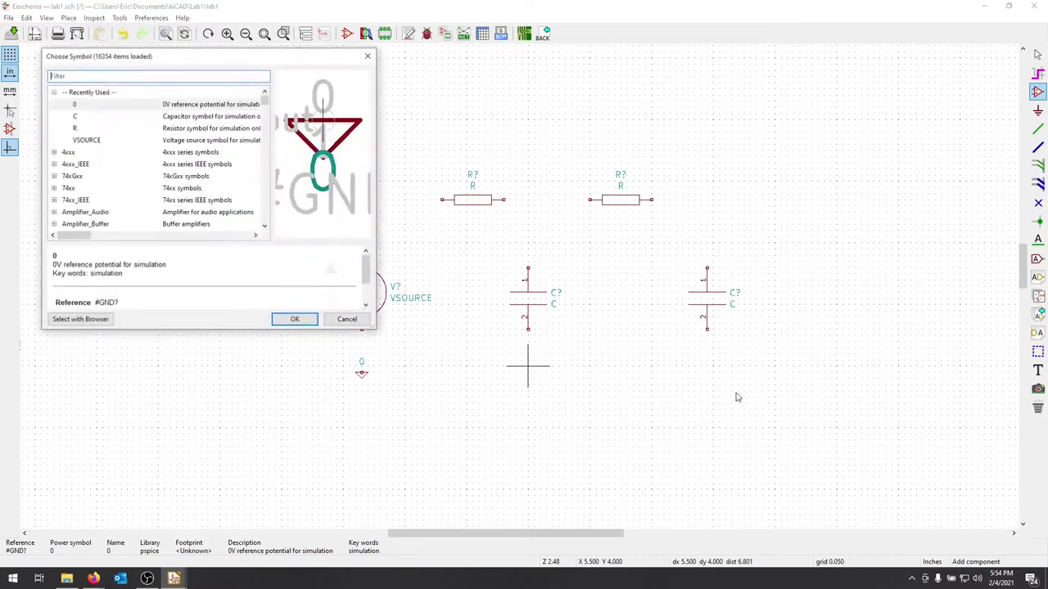
{"action": "left_click", "coordinate": [111, 105]}
{"action": "left_click", "coordinate": [295, 319]}
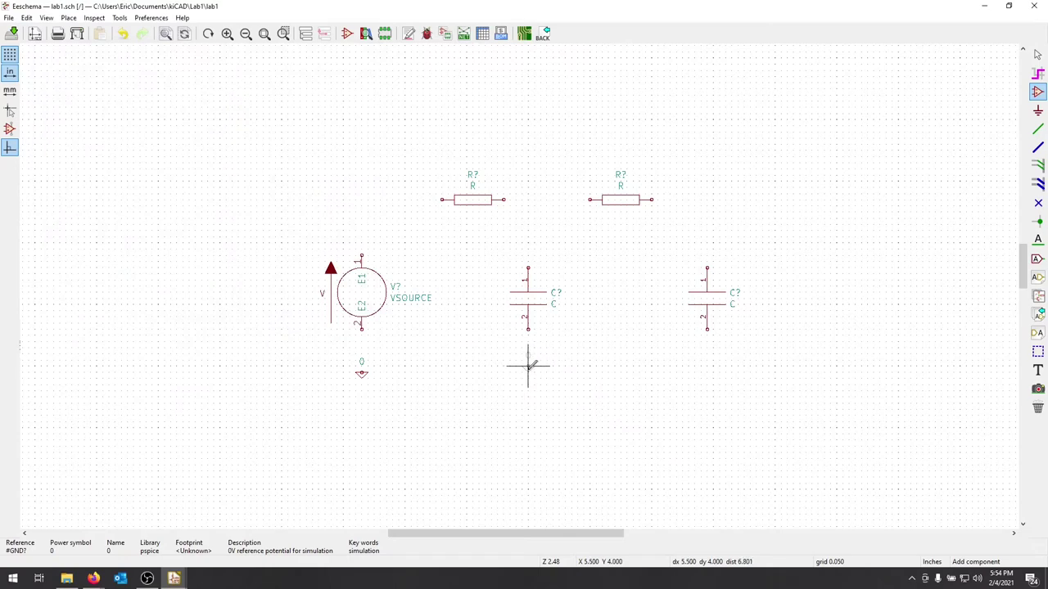
{"action": "left_click", "coordinate": [528, 367]}
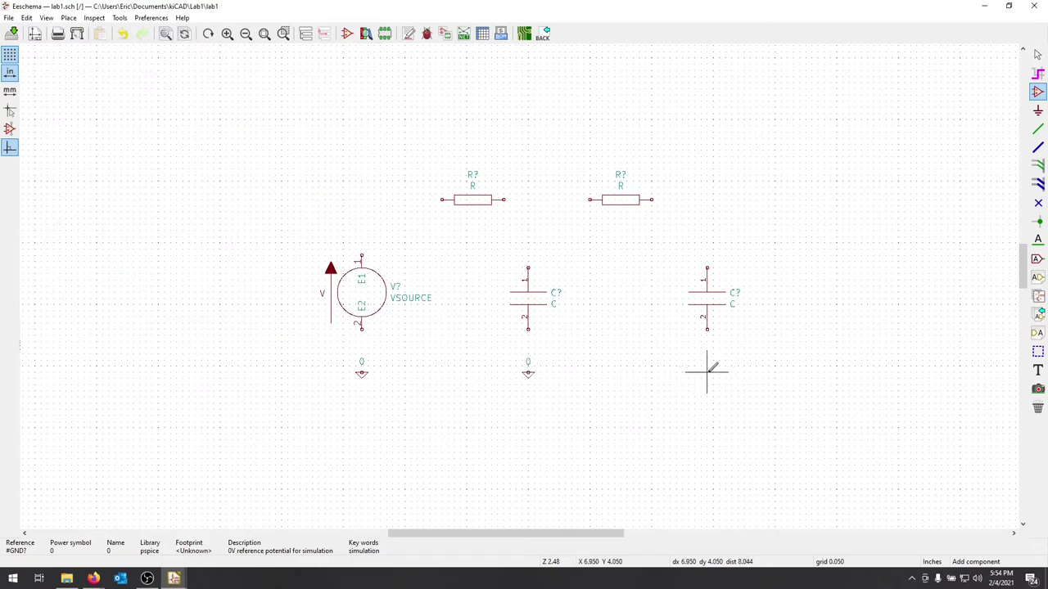
{"action": "left_click", "coordinate": [707, 368]}
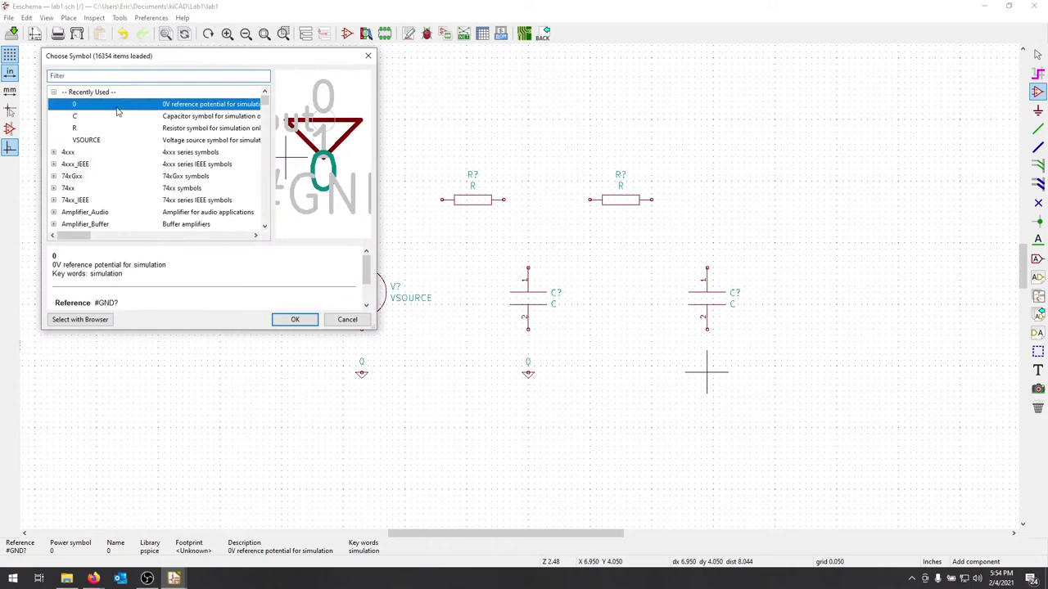
{"action": "left_click", "coordinate": [291, 318]}
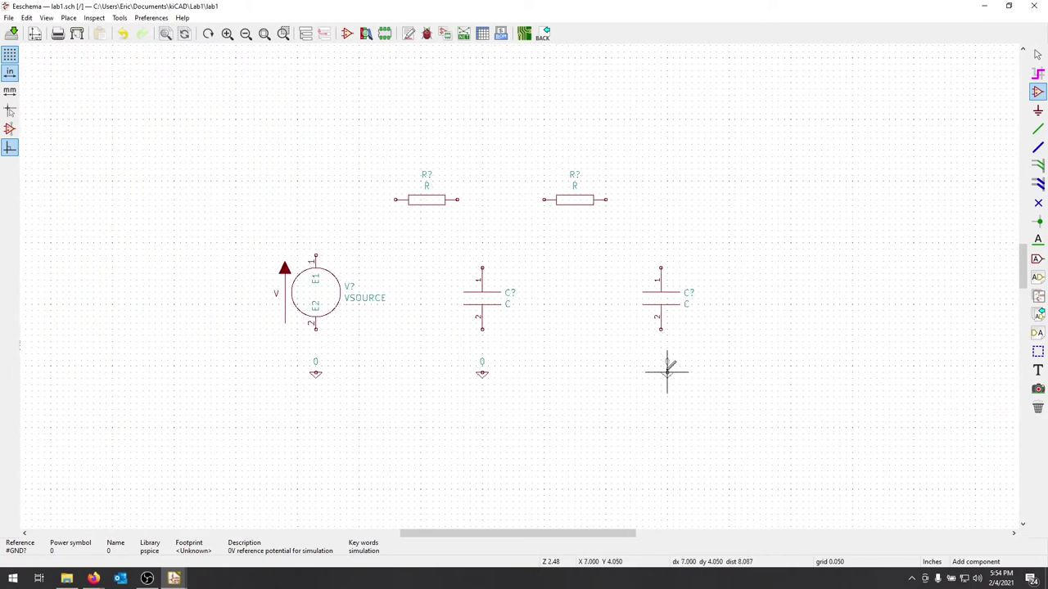
{"action": "left_click", "coordinate": [667, 373]}
Draw wires from the bottom pins of VSOURCE, C1 and C2 down to their ground symbols.
{"action": "left_click", "coordinate": [77, 18]}
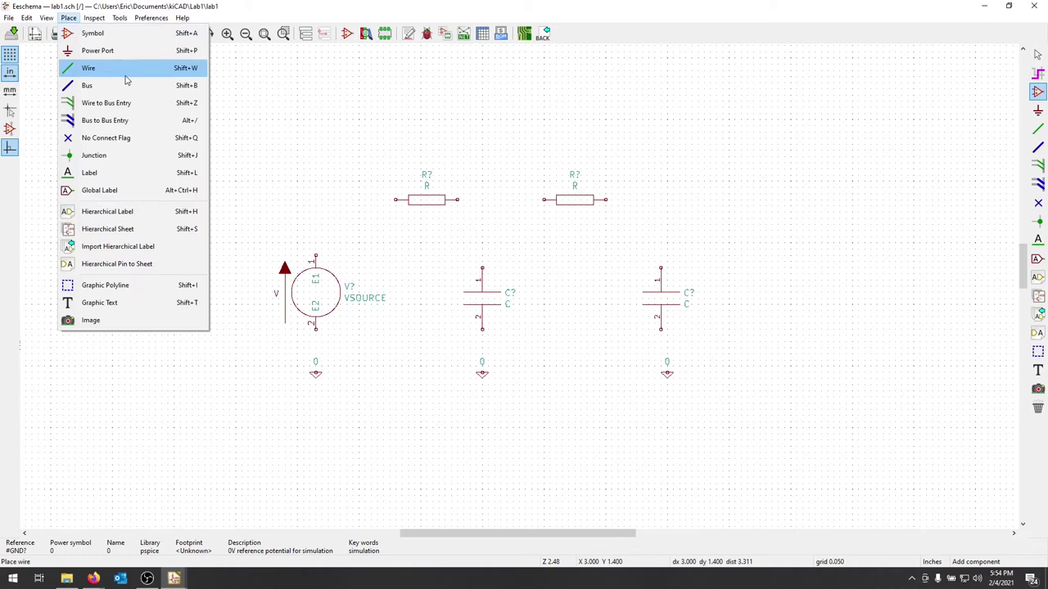
{"action": "left_click", "coordinate": [125, 73]}
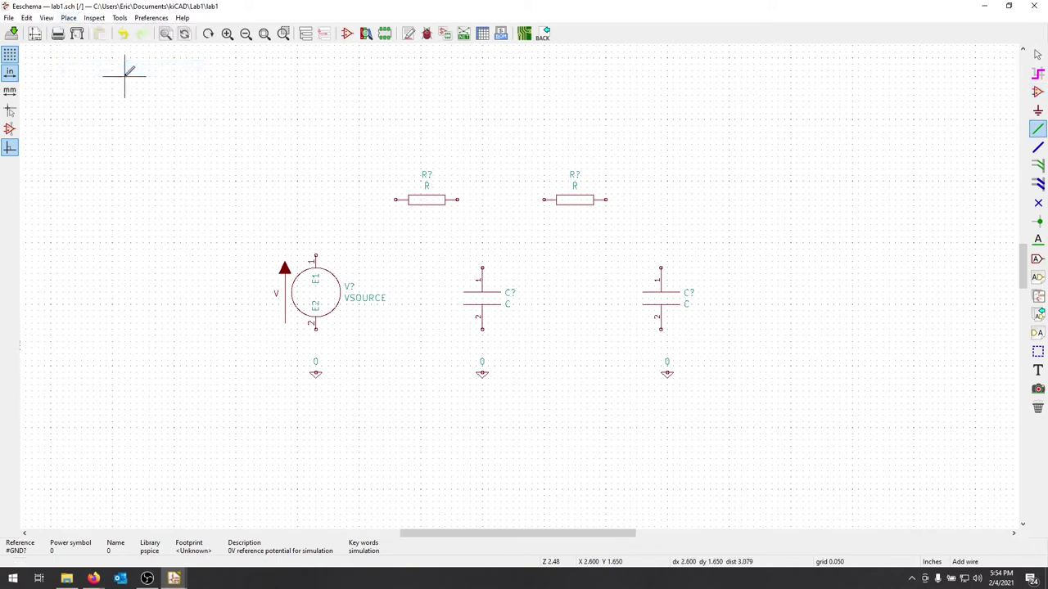
{"action": "left_click", "coordinate": [315, 328]}
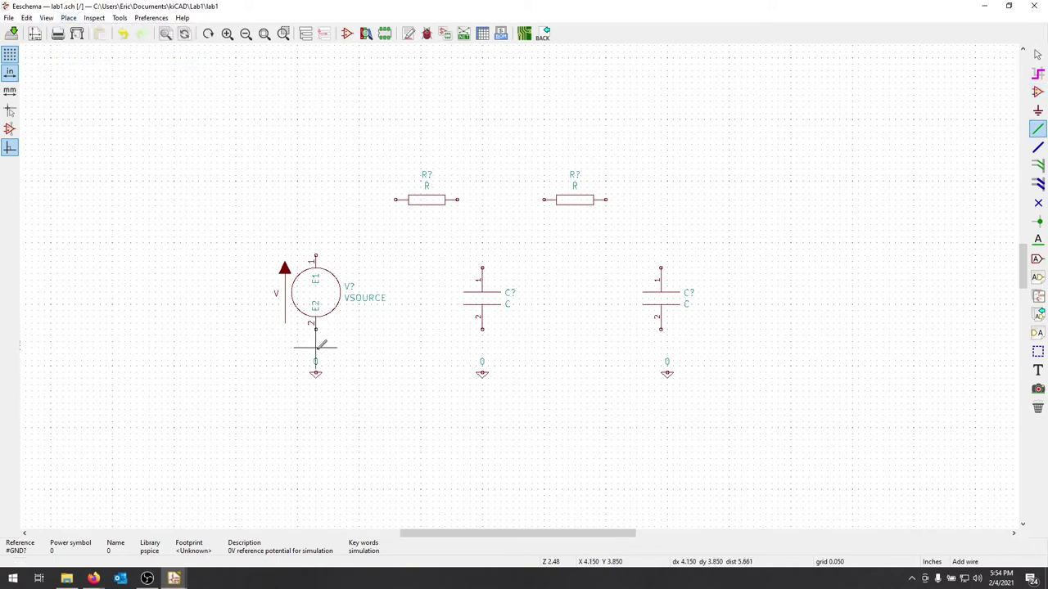
{"action": "left_click", "coordinate": [315, 370]}
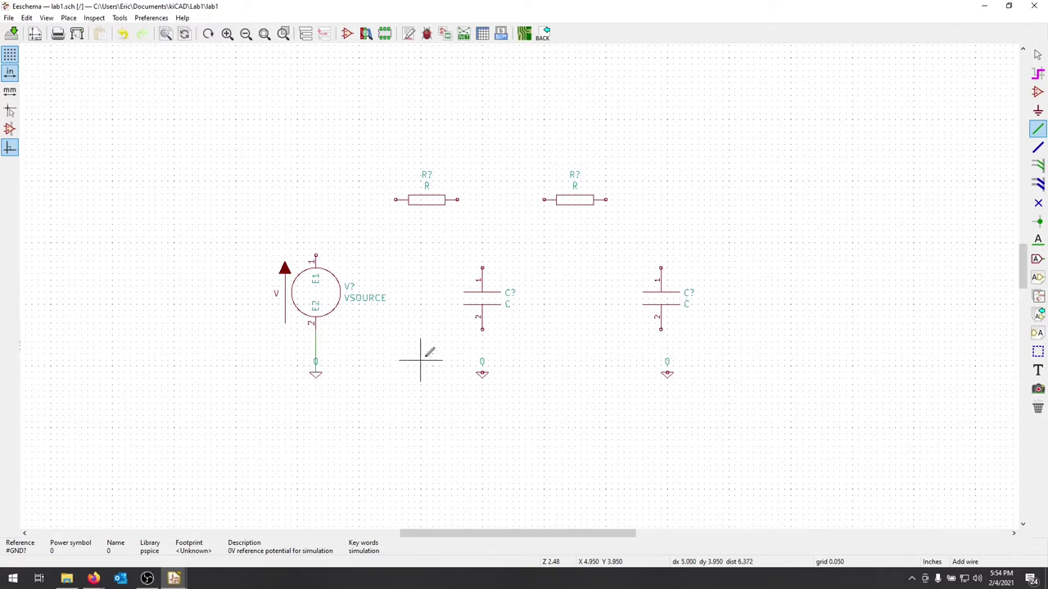
{"action": "left_click", "coordinate": [482, 328]}
{"action": "left_click", "coordinate": [482, 370]}
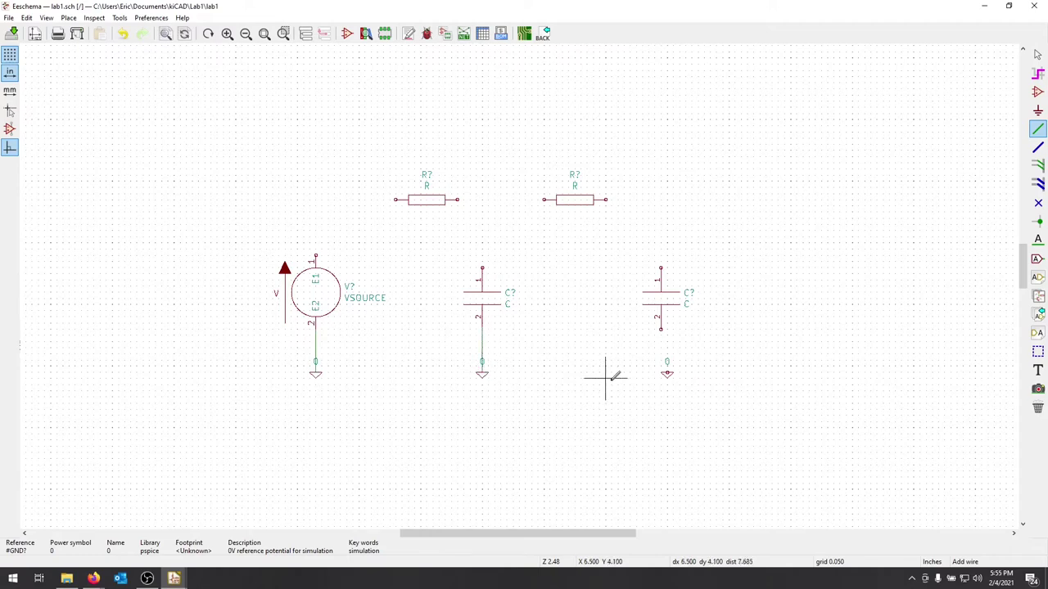
{"action": "left_click", "coordinate": [660, 328]}
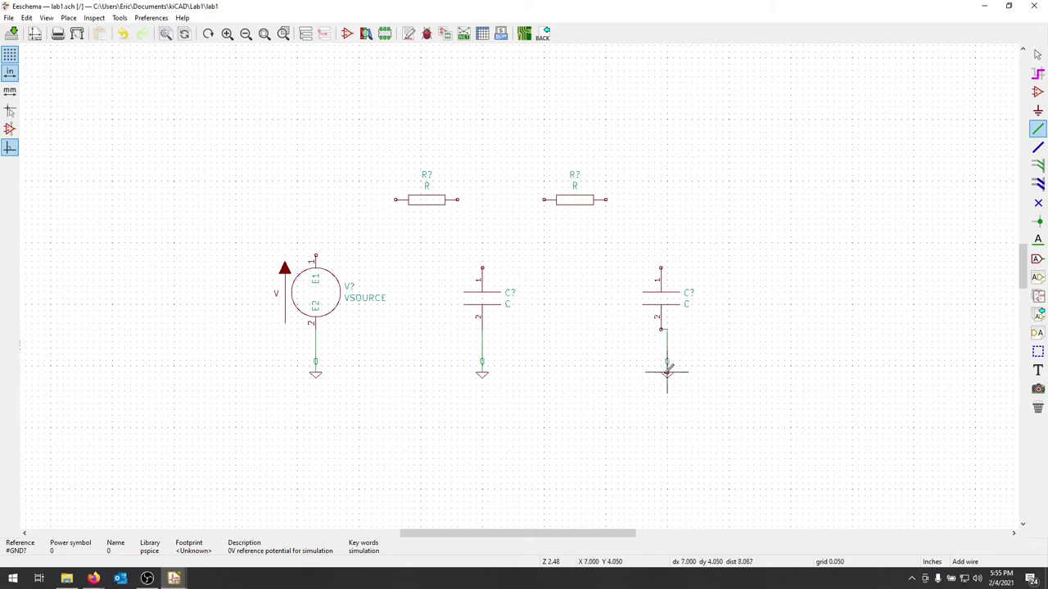
{"action": "left_click", "coordinate": [667, 369]}
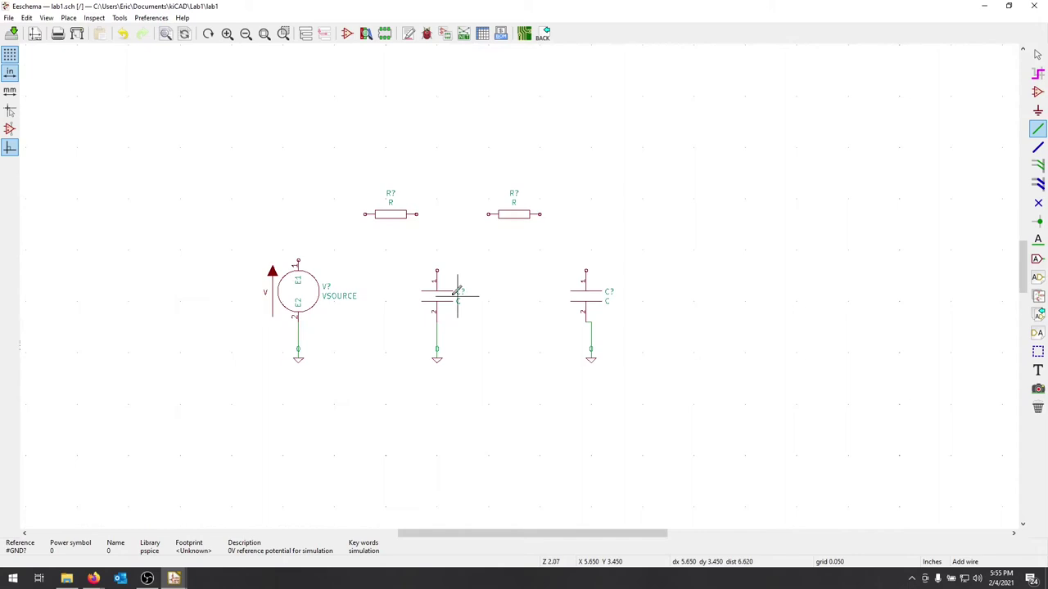
Zoom into the area containing the circuit components.
{"action": "scroll", "coordinate": [456, 292], "scroll_direction": "up", "scroll_amount": 5}
{"action": "scroll", "coordinate": [445, 270], "scroll_direction": "down", "scroll_amount": 8}
{"action": "left_click", "coordinate": [69, 18]}
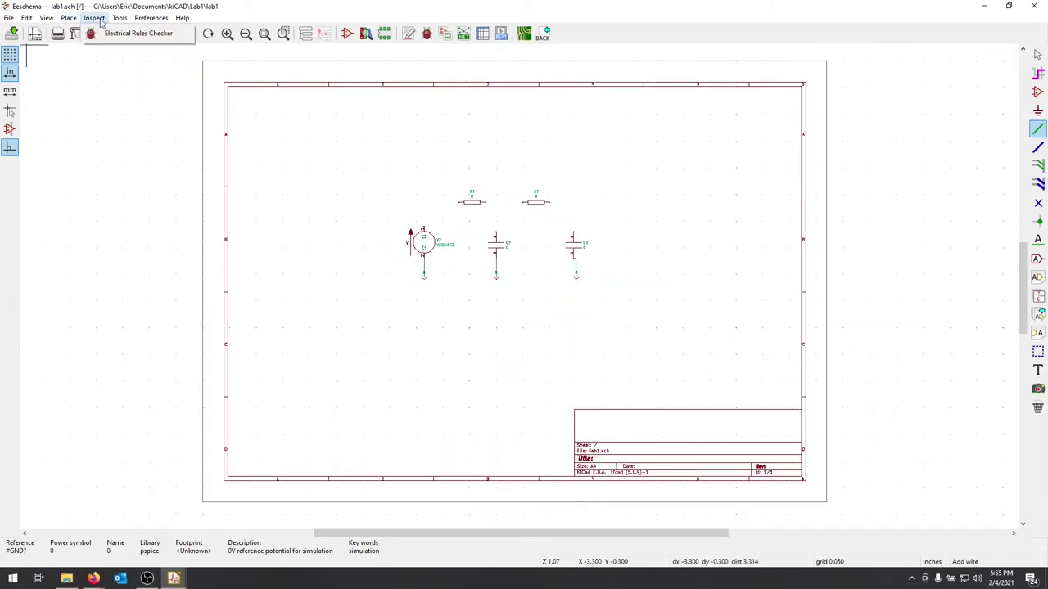
{"action": "mouse_move", "coordinate": [47, 18]}
{"action": "left_click", "coordinate": [93, 123]}
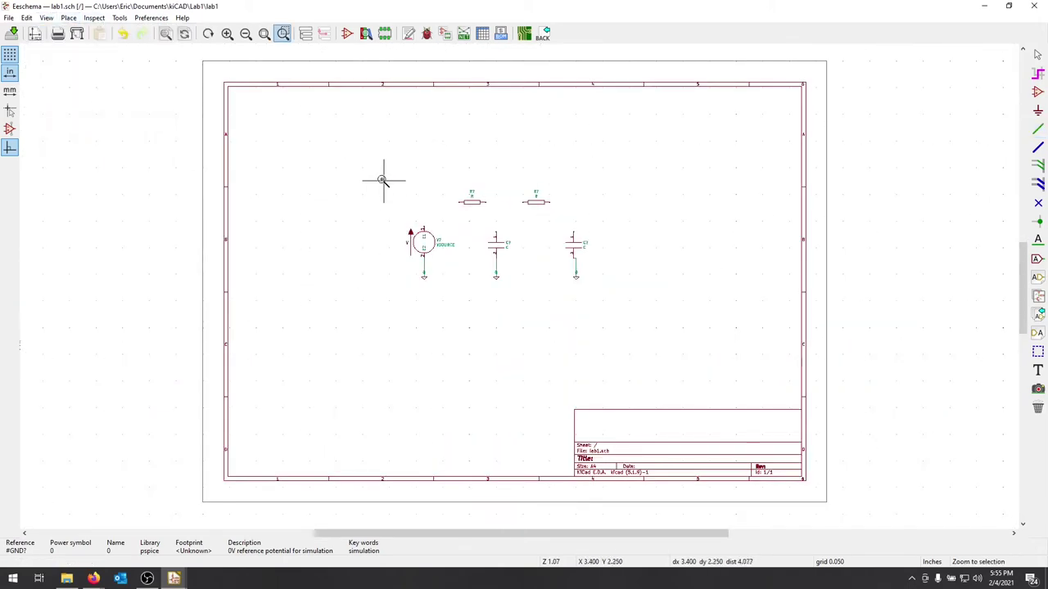
{"action": "left_click_drag", "start_coordinate": [371, 162], "coordinate": [621, 311]}
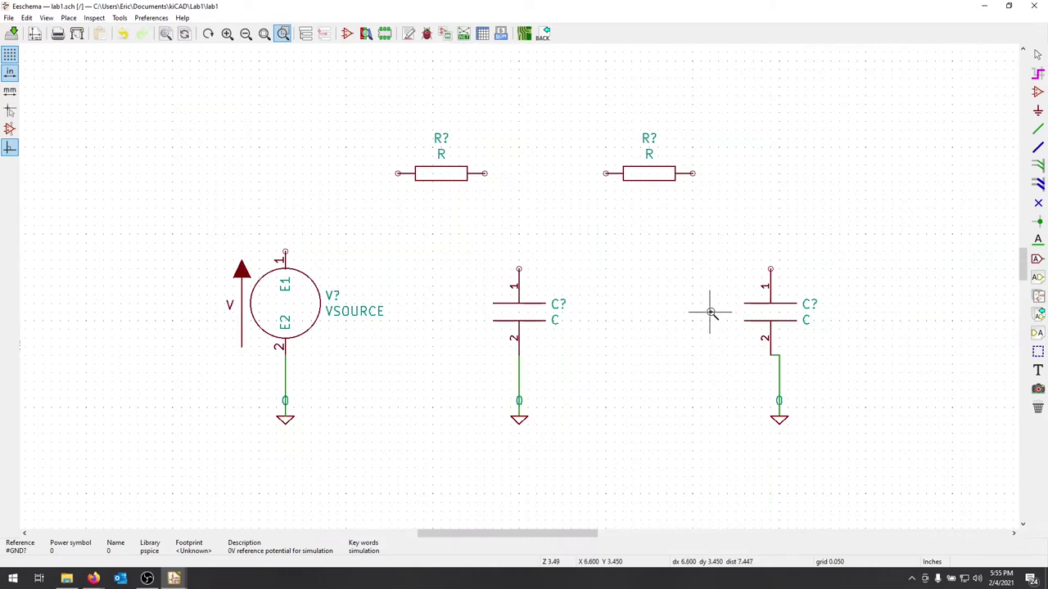
Wire the source's top pin through both resistors to the tops of both capacitors.
{"action": "left_click", "coordinate": [69, 18]}
{"action": "left_click", "coordinate": [110, 68]}
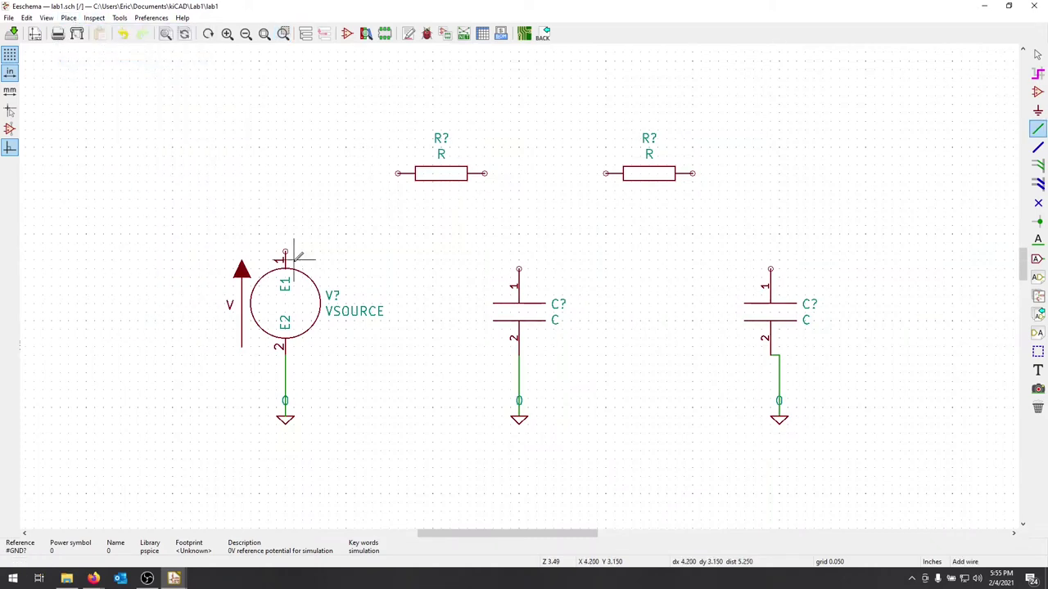
{"action": "left_click", "coordinate": [285, 250]}
{"action": "left_click", "coordinate": [397, 173]}
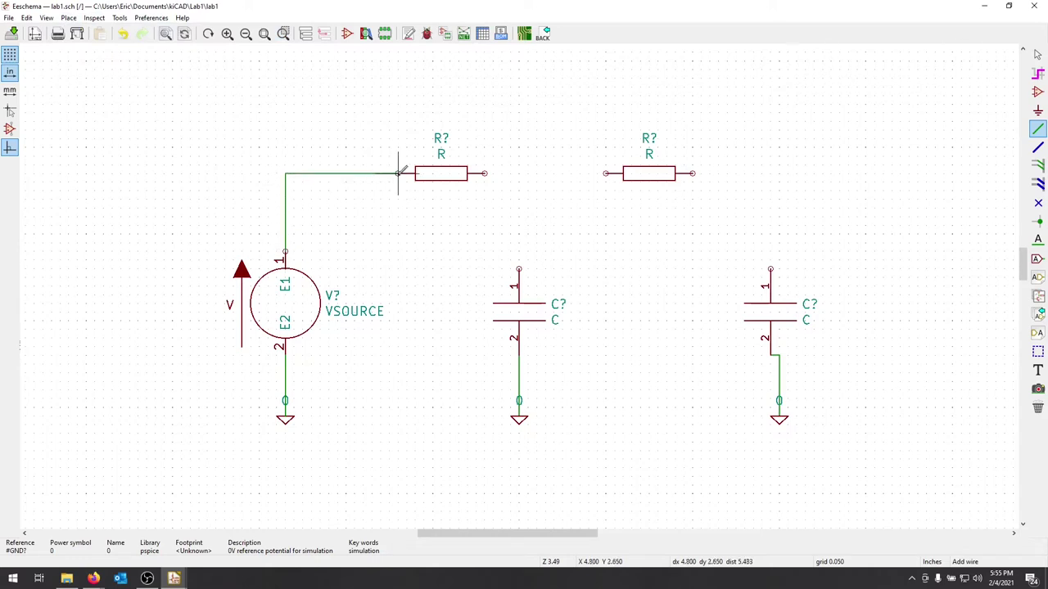
{"action": "left_click", "coordinate": [484, 172]}
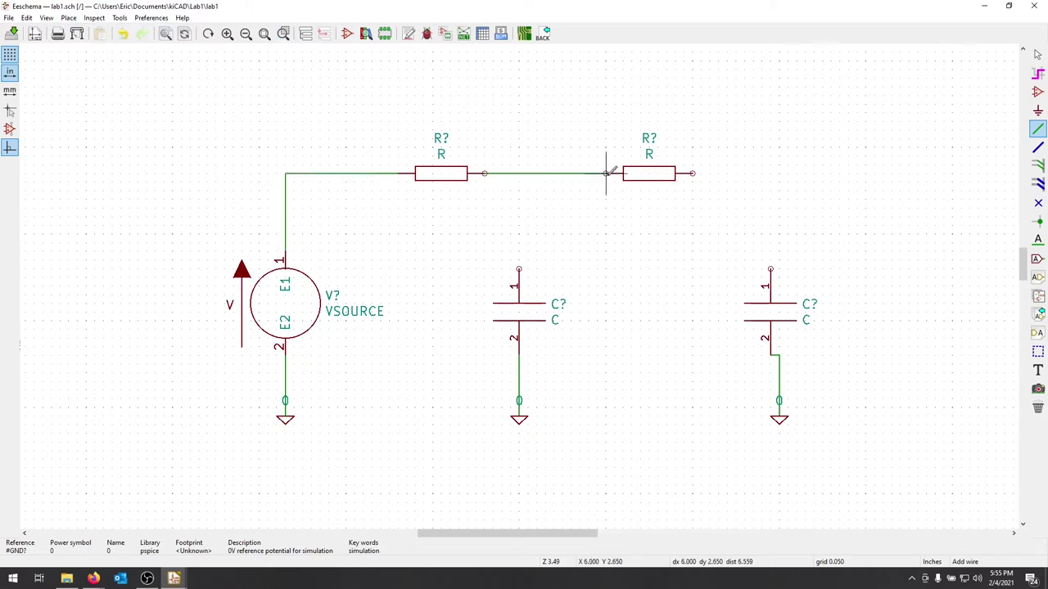
{"action": "left_click", "coordinate": [605, 173]}
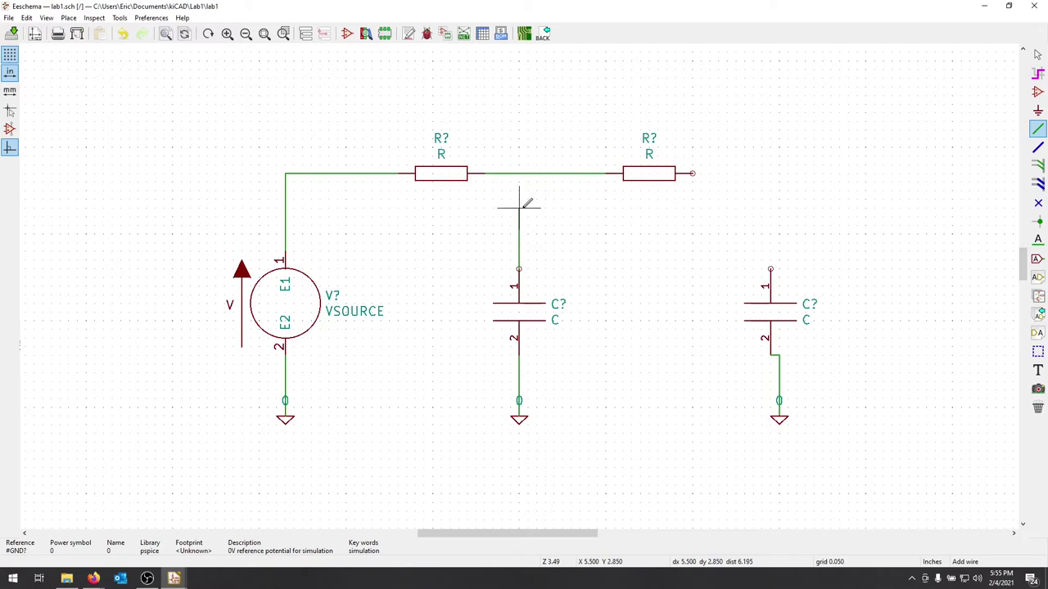
{"action": "left_click", "coordinate": [519, 173]}
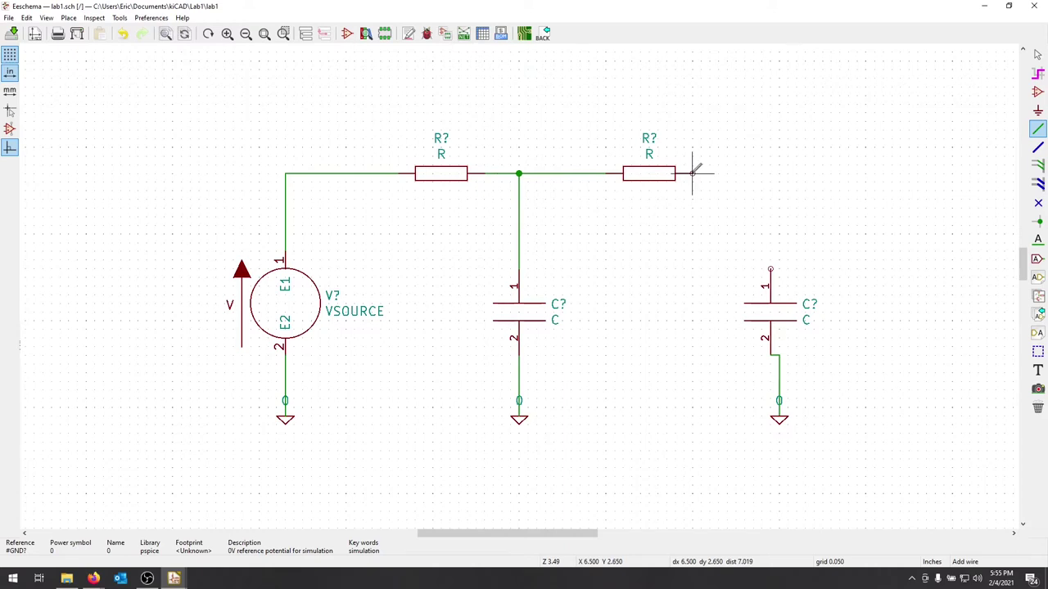
{"action": "left_click", "coordinate": [693, 173]}
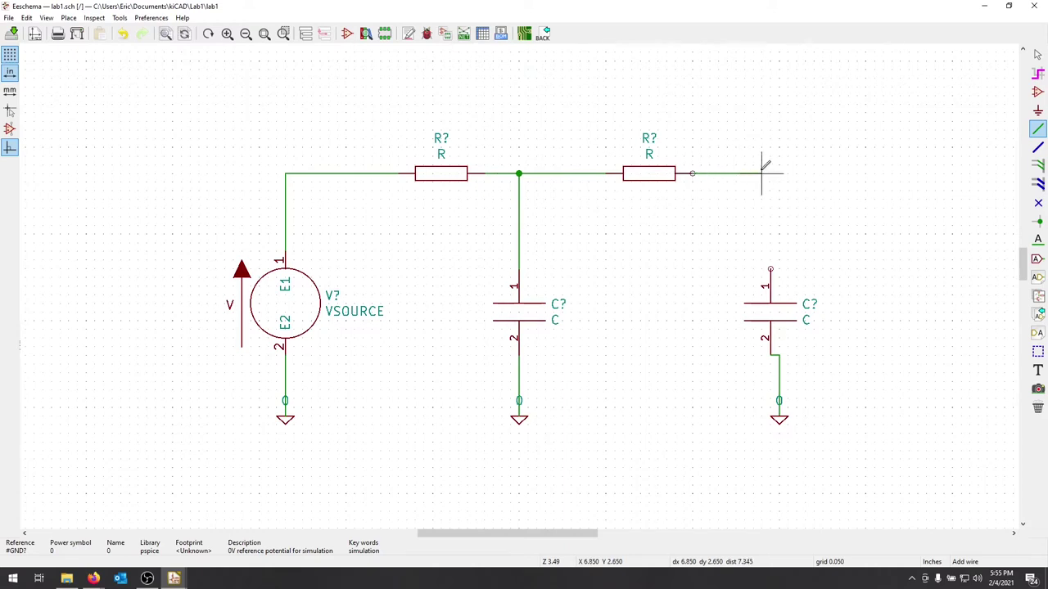
{"action": "left_click", "coordinate": [771, 268]}
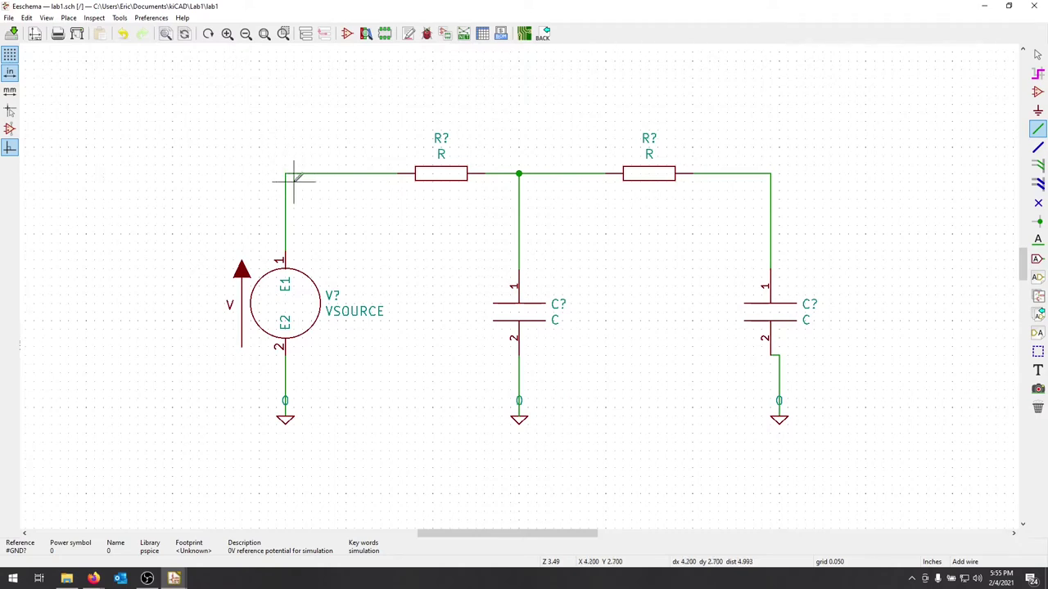
Cancel two stray wires started at the ends of the top wire.
{"action": "left_click", "coordinate": [240, 173]}
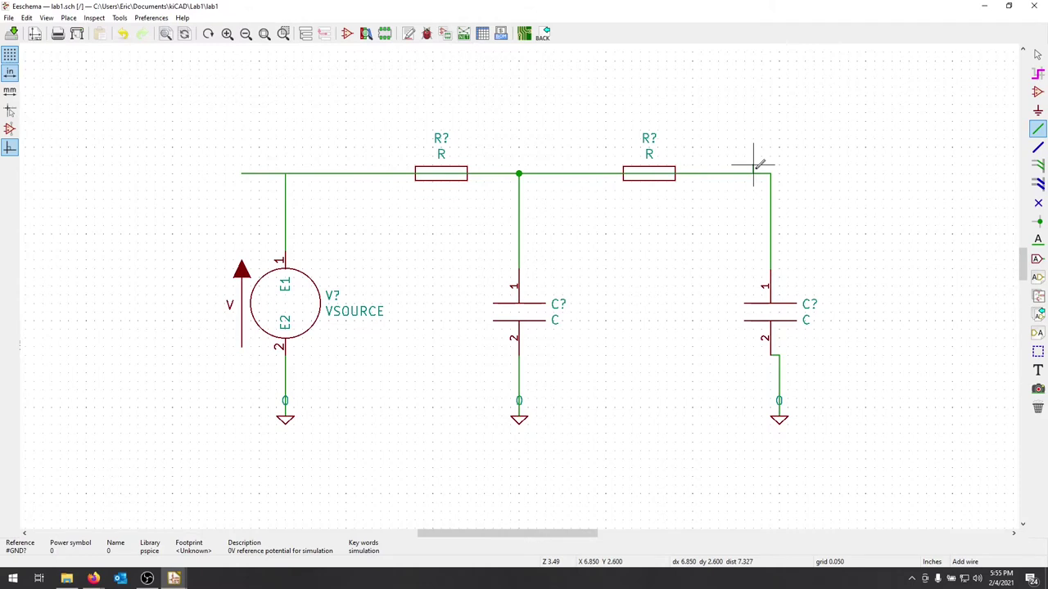
{"action": "key", "text": "Escape"}
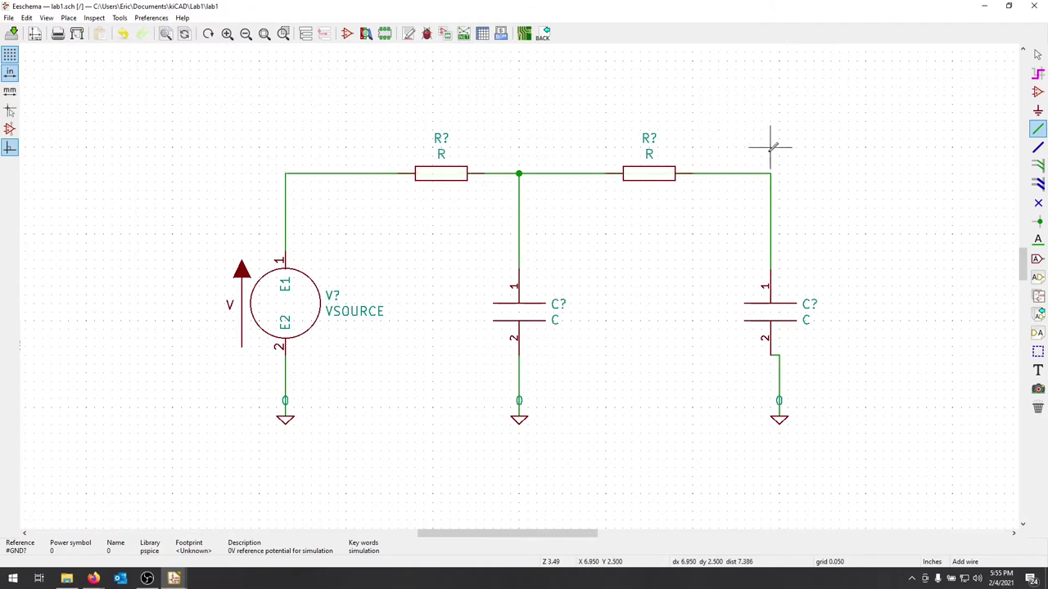
{"action": "left_click", "coordinate": [770, 173]}
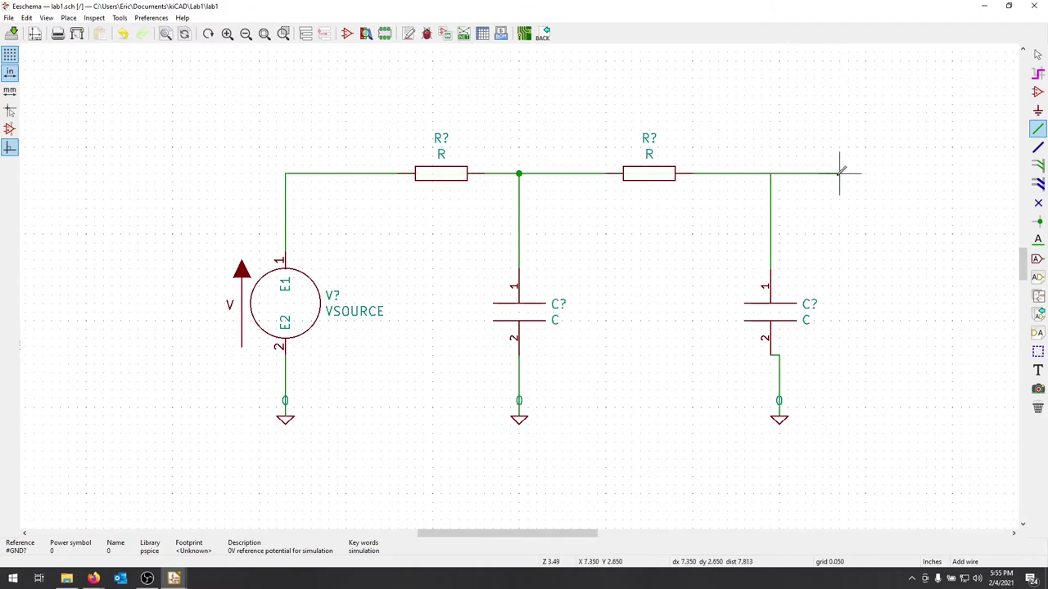
{"action": "key", "text": "Escape"}
Place an IN global label to the left of the circuit, beside the source wire.
{"action": "left_click", "coordinate": [68, 17]}
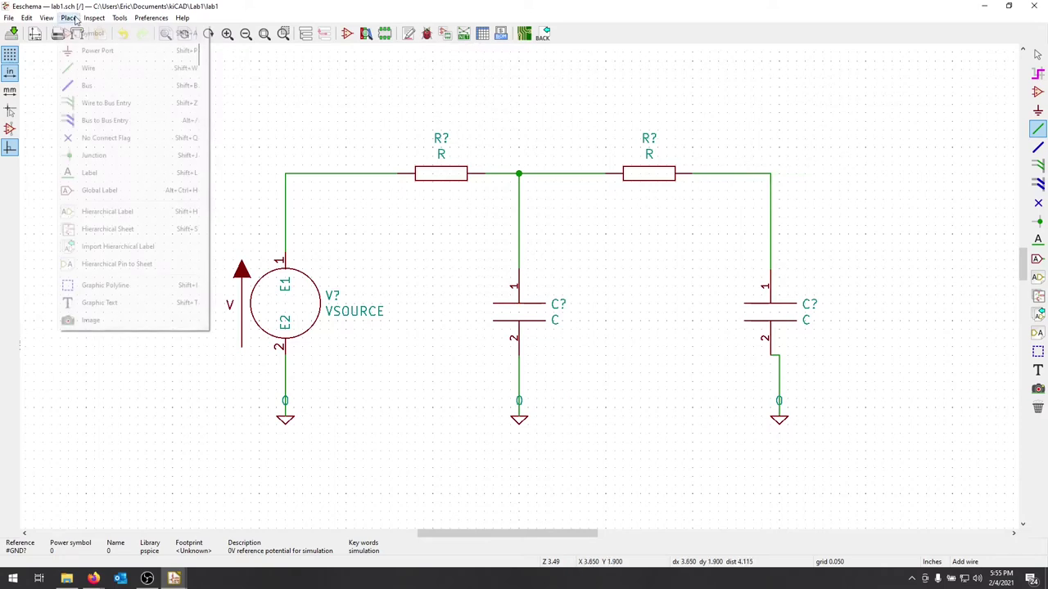
{"action": "left_click", "coordinate": [99, 190]}
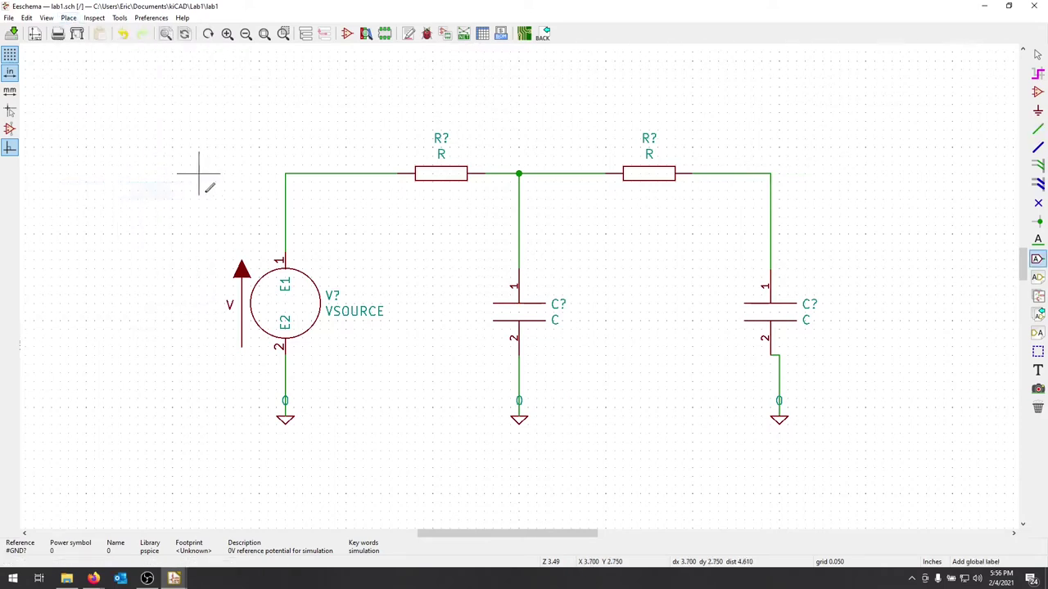
{"action": "left_click", "coordinate": [190, 172]}
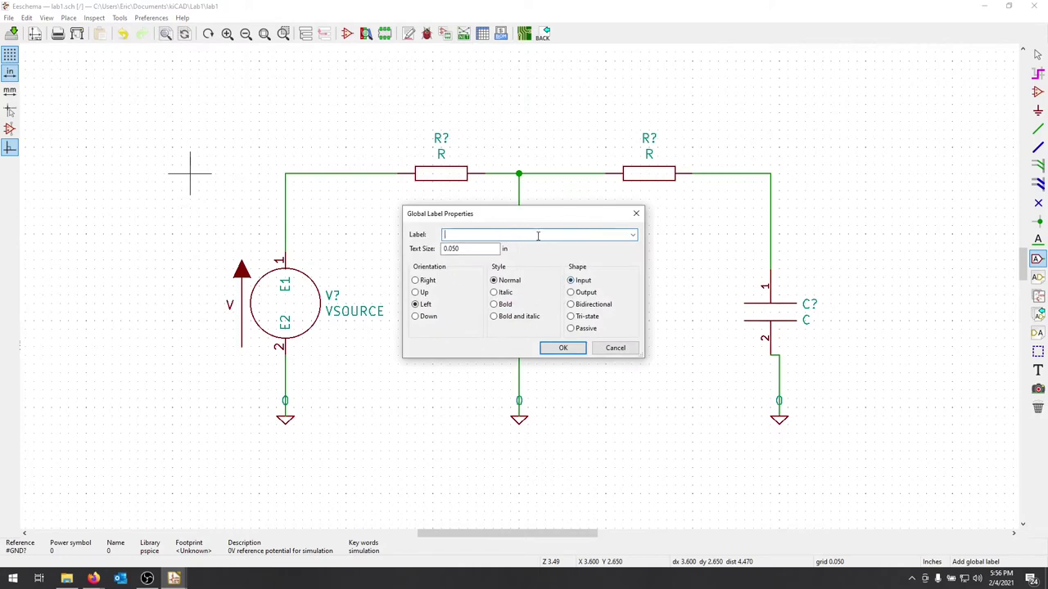
{"action": "left_click", "coordinate": [572, 348]}
{"action": "left_click", "coordinate": [190, 173]}
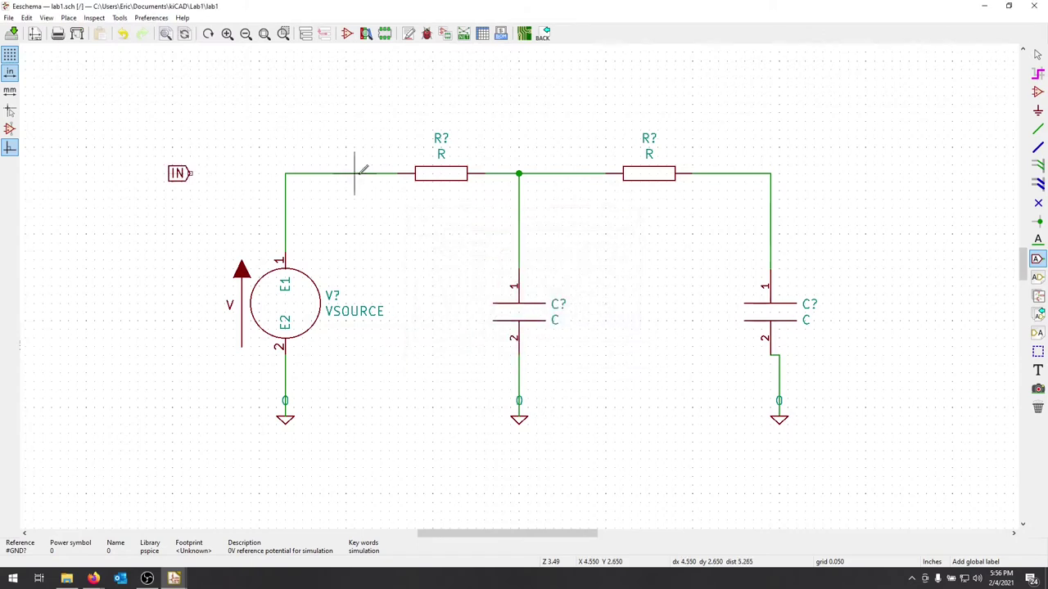
Place an OUT global label to the right of the circuit.
{"action": "left_click", "coordinate": [69, 17]}
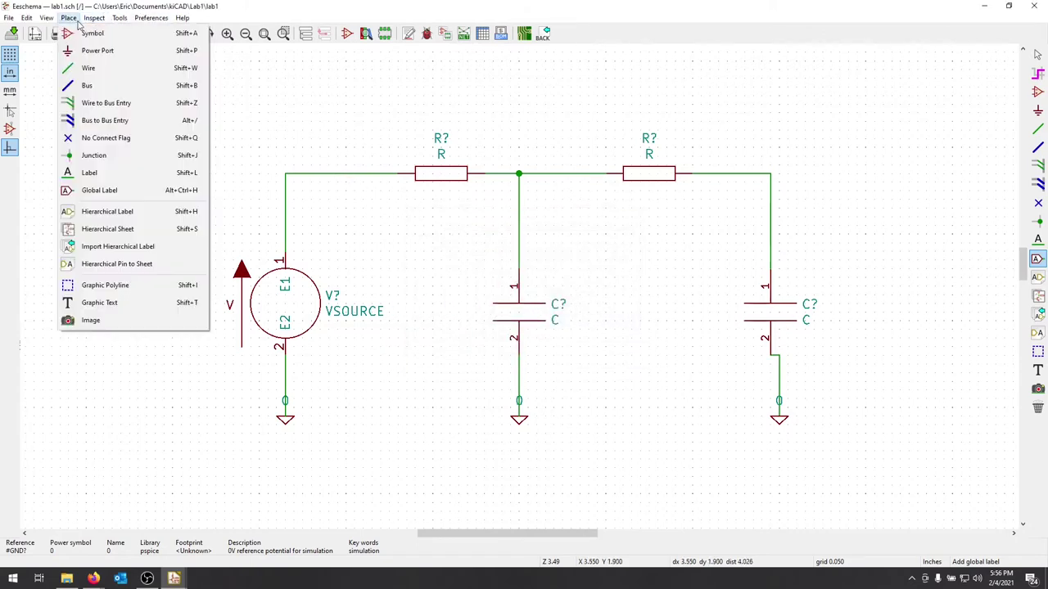
{"action": "left_click", "coordinate": [106, 190]}
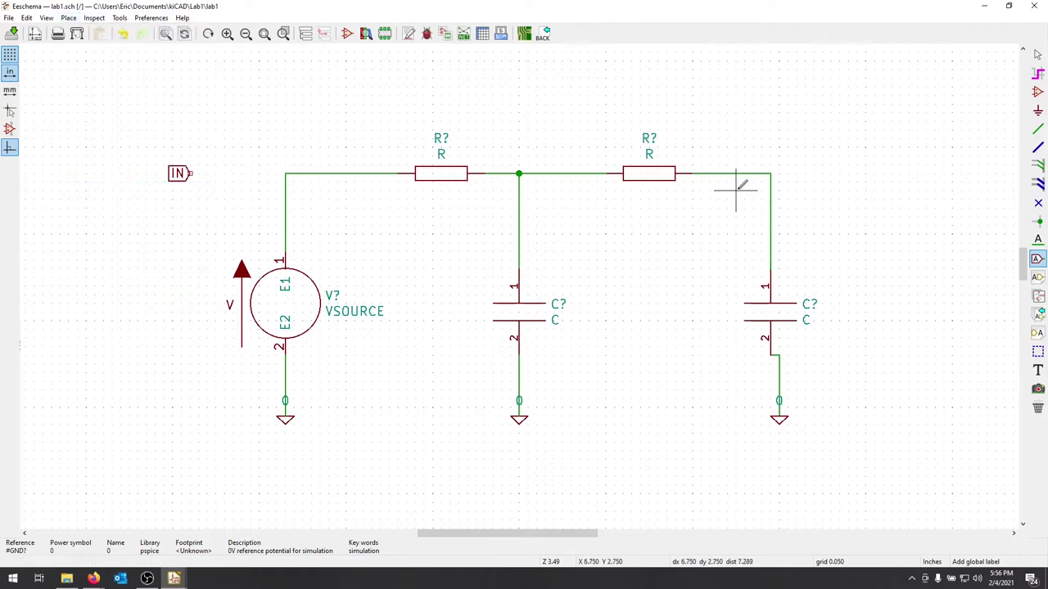
{"action": "left_click", "coordinate": [839, 173]}
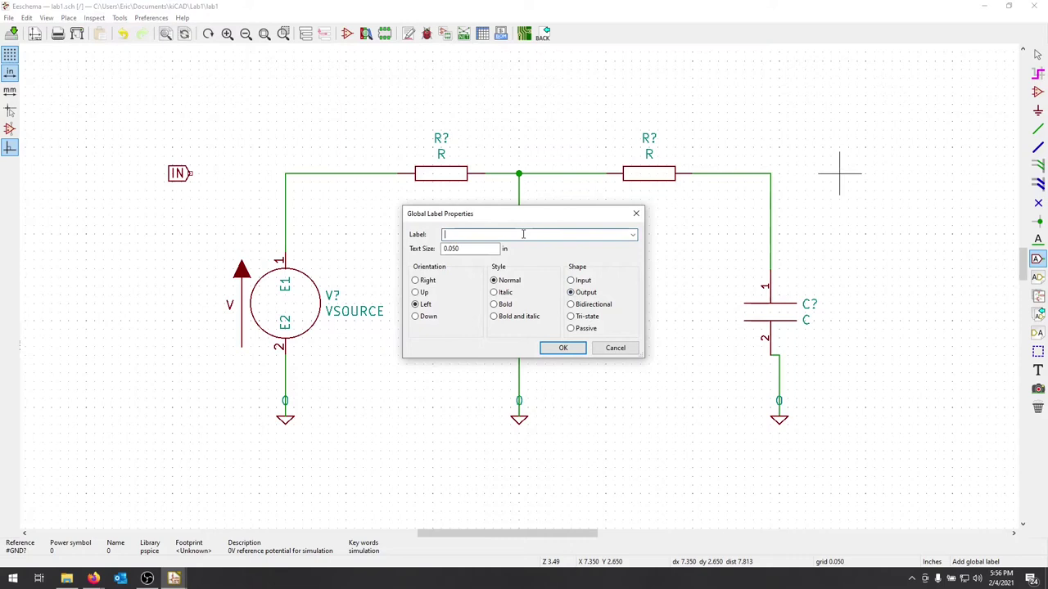
{"action": "type", "text": "OUT"}
{"action": "left_click", "coordinate": [563, 348]}
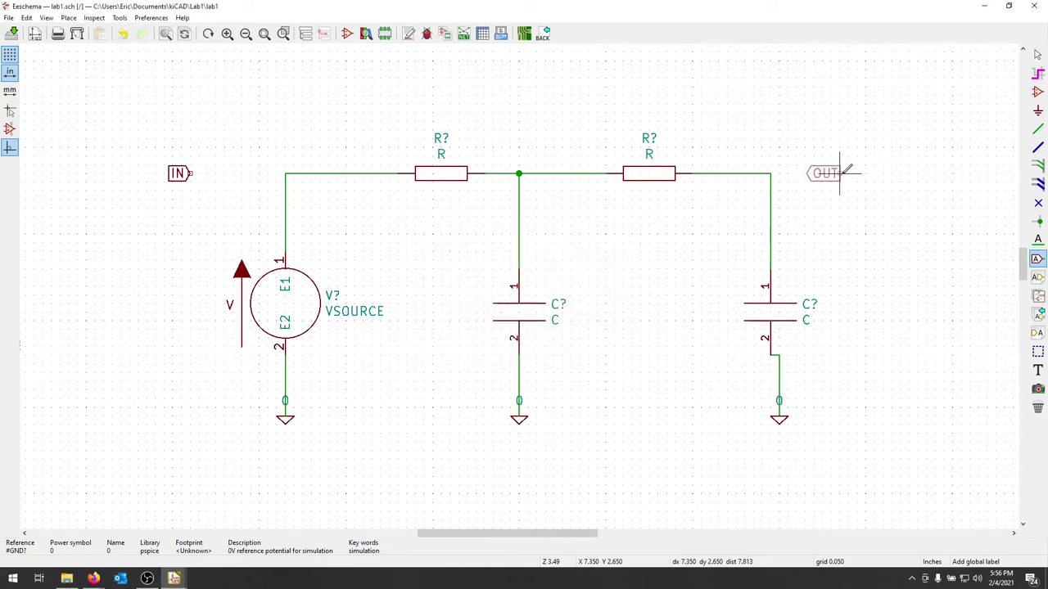
{"action": "left_click", "coordinate": [884, 173]}
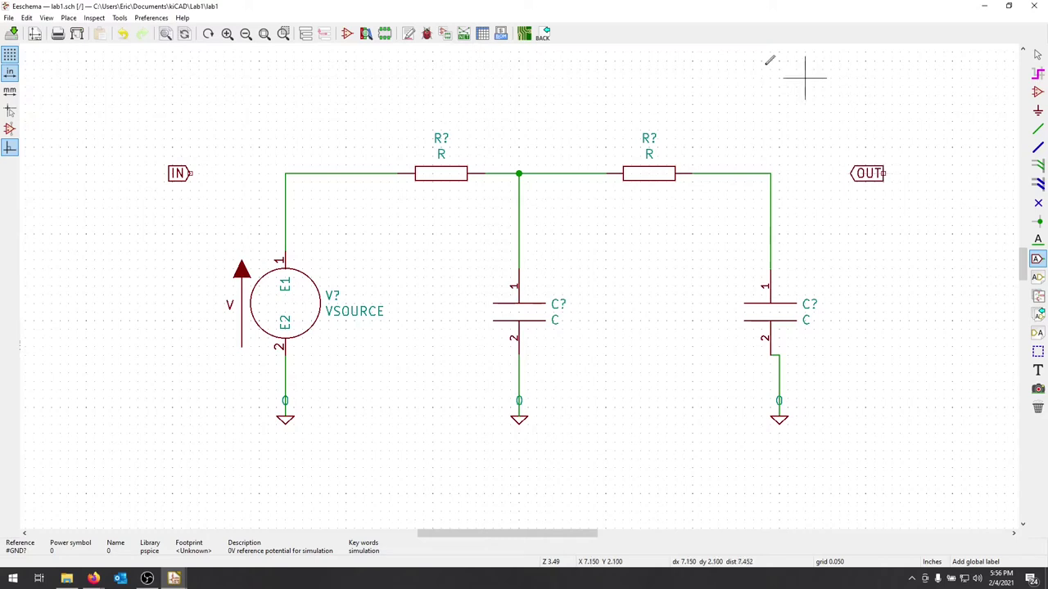
Wire the IN label to the source's top wire and the right-hand node to OUT.
{"action": "key", "text": "w"}
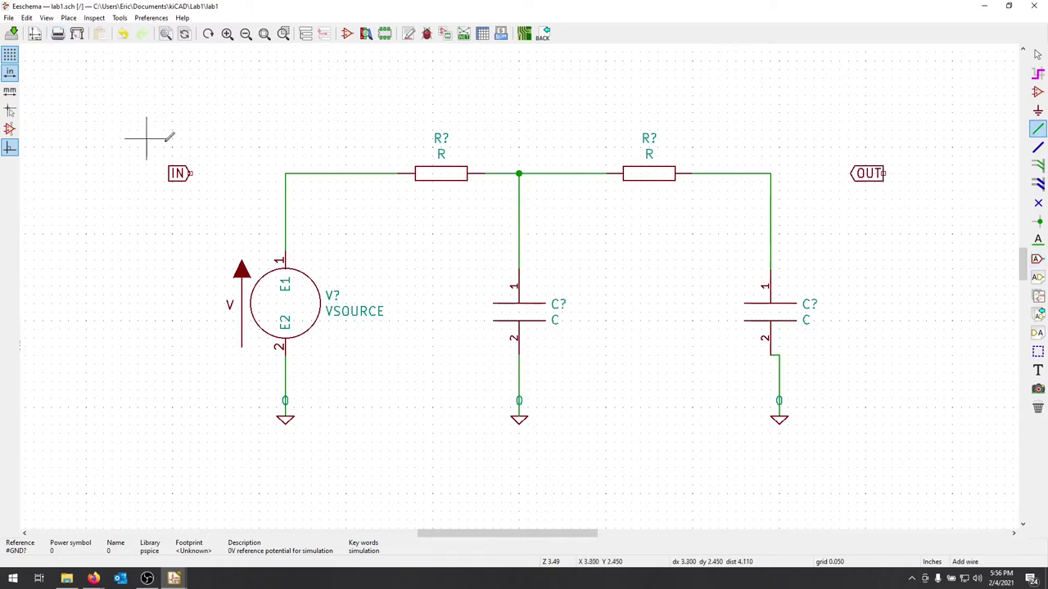
{"action": "left_click", "coordinate": [190, 173]}
{"action": "left_click", "coordinate": [285, 172]}
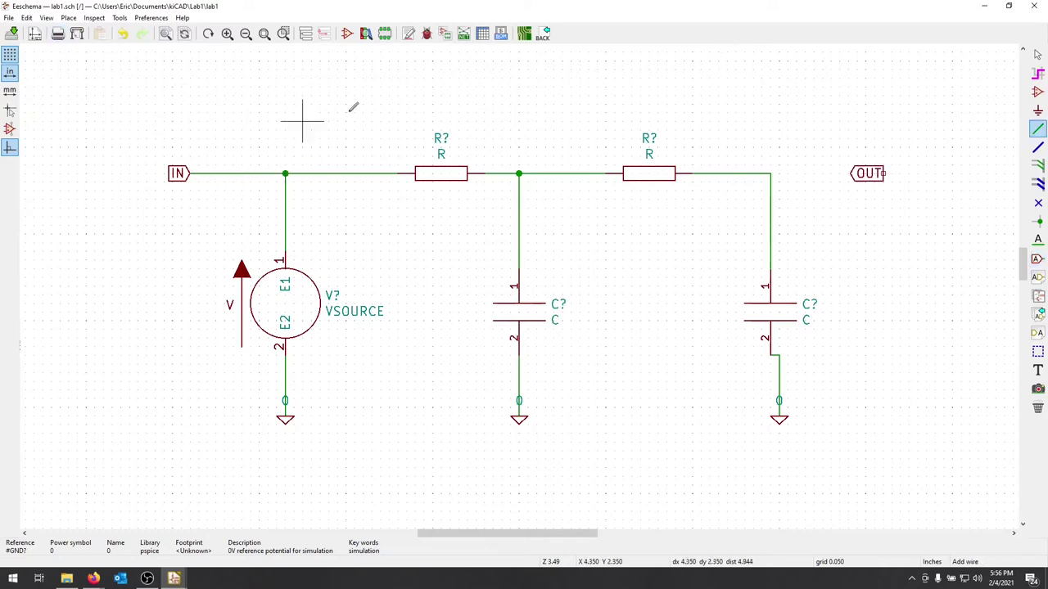
{"action": "left_click", "coordinate": [770, 172]}
{"action": "left_click", "coordinate": [849, 172]}
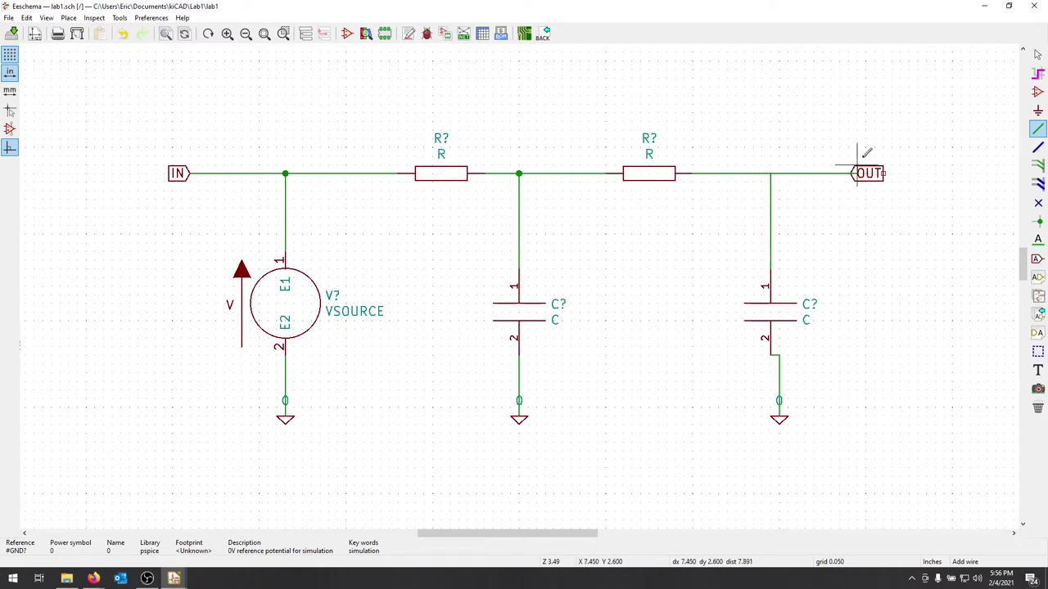
{"action": "key", "text": "Escape"}
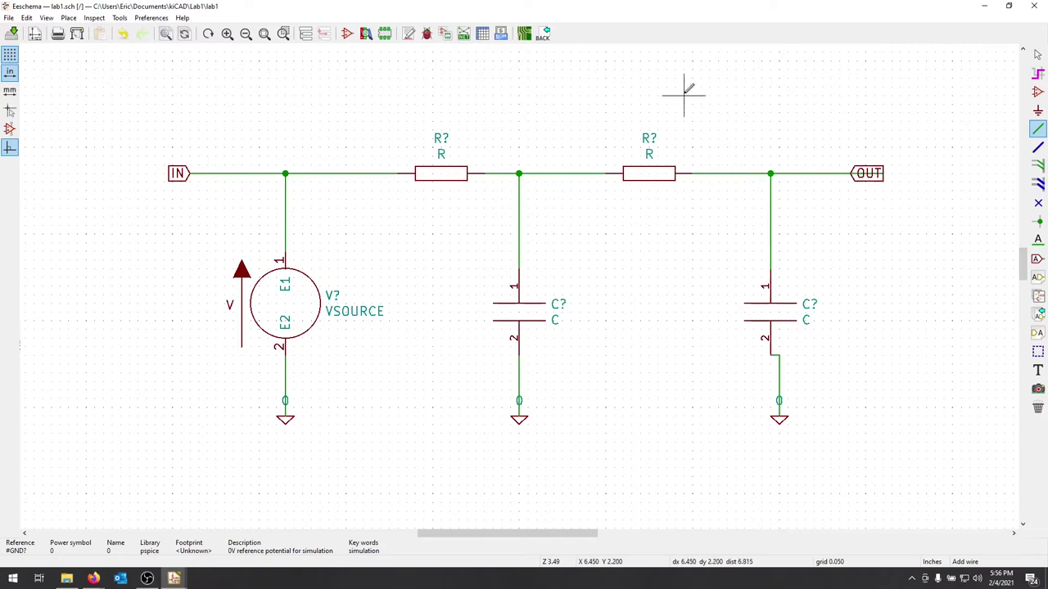
{"action": "key", "text": "Escape"}
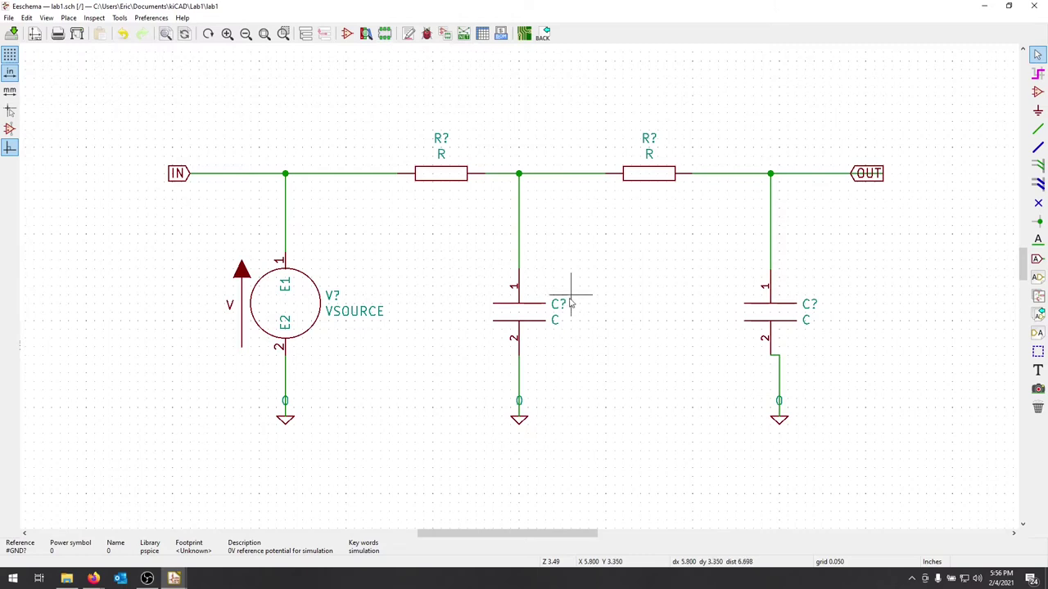
Set the first resistor's reference designator to R1.
{"action": "double_click", "coordinate": [442, 140]}
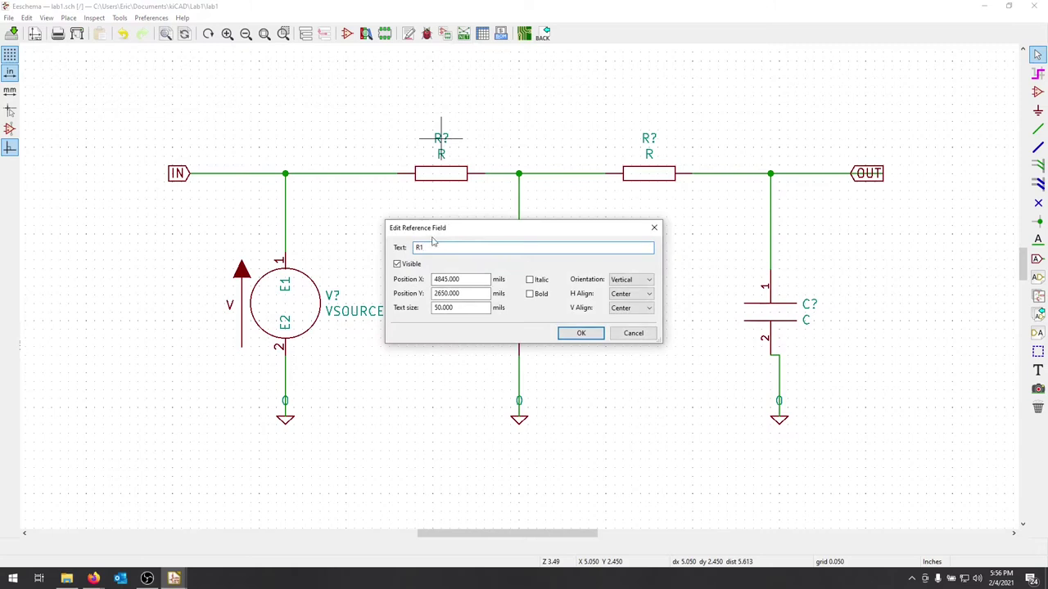
{"action": "type", "text": "1"}
{"action": "left_click", "coordinate": [600, 336]}
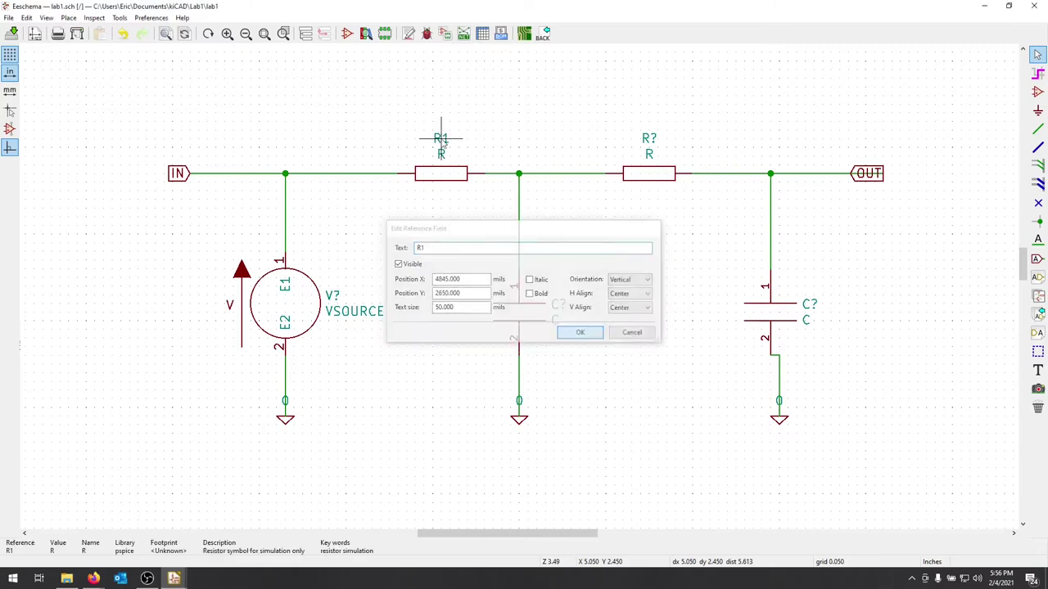
Set resistor R1's value to 10k through its Edit Value properties.
{"action": "double_click", "coordinate": [442, 156]}
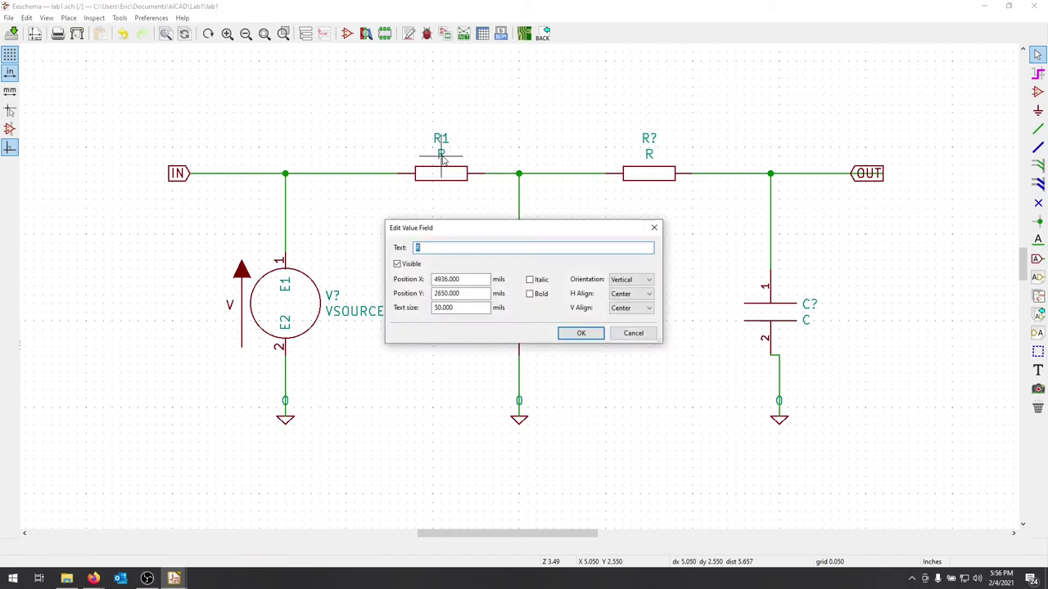
{"action": "left_click", "coordinate": [633, 333]}
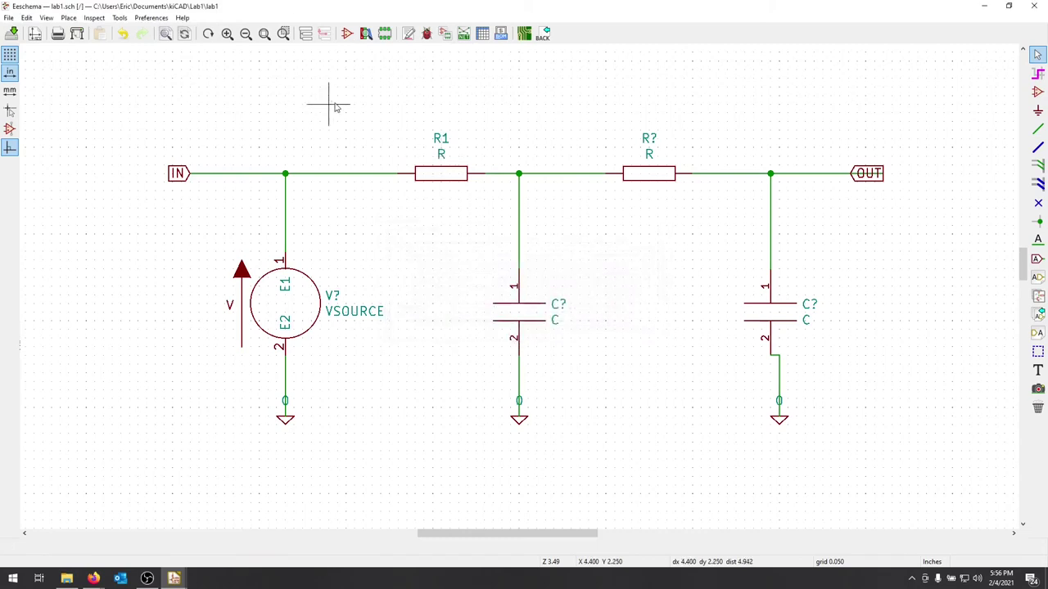
{"action": "right_click", "coordinate": [440, 175]}
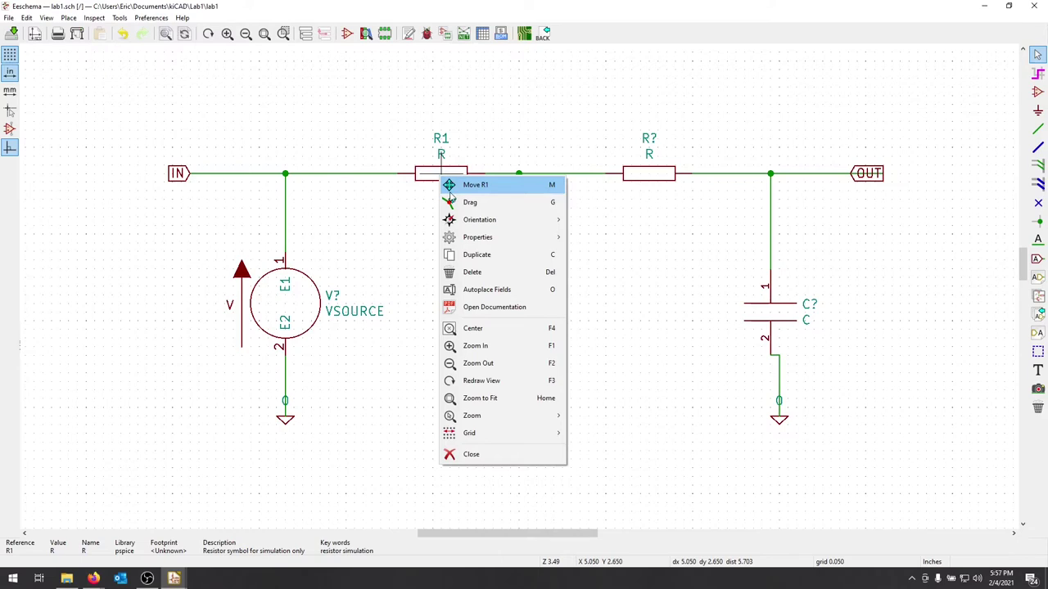
{"action": "mouse_move", "coordinate": [493, 224]}
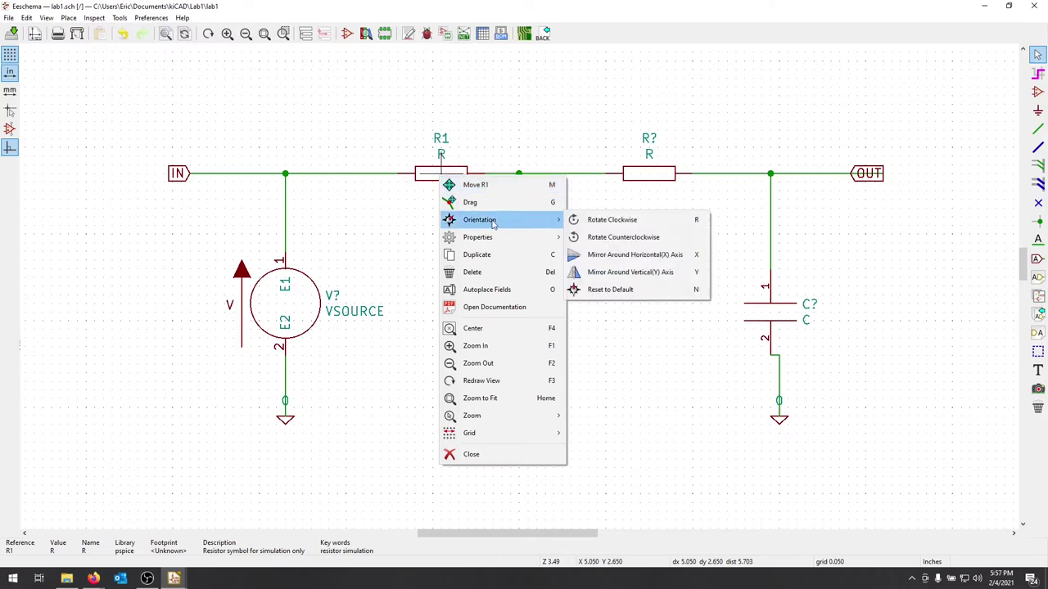
{"action": "mouse_move", "coordinate": [514, 241]}
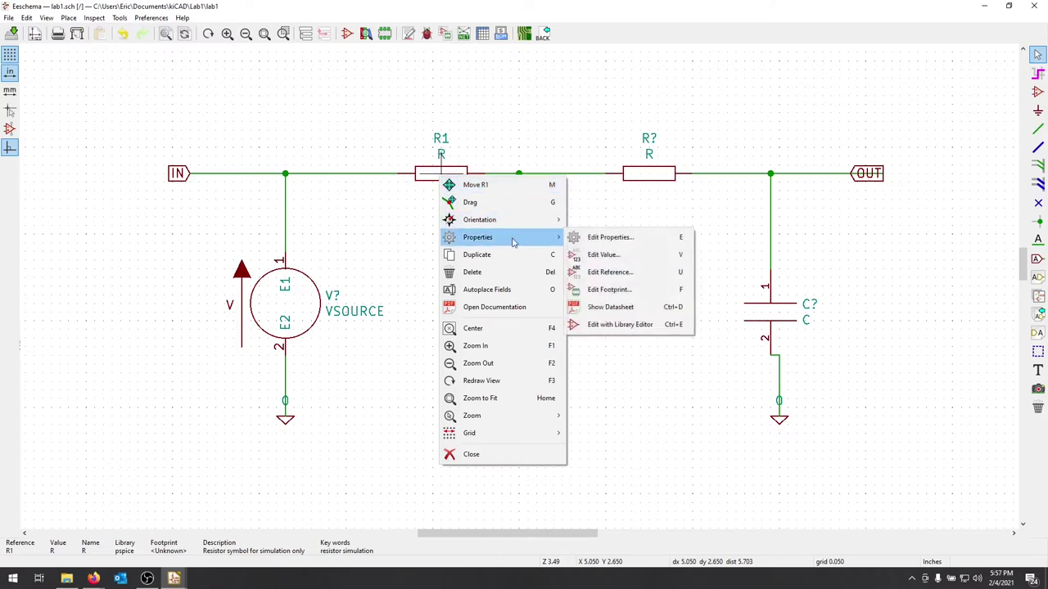
{"action": "left_click", "coordinate": [647, 260]}
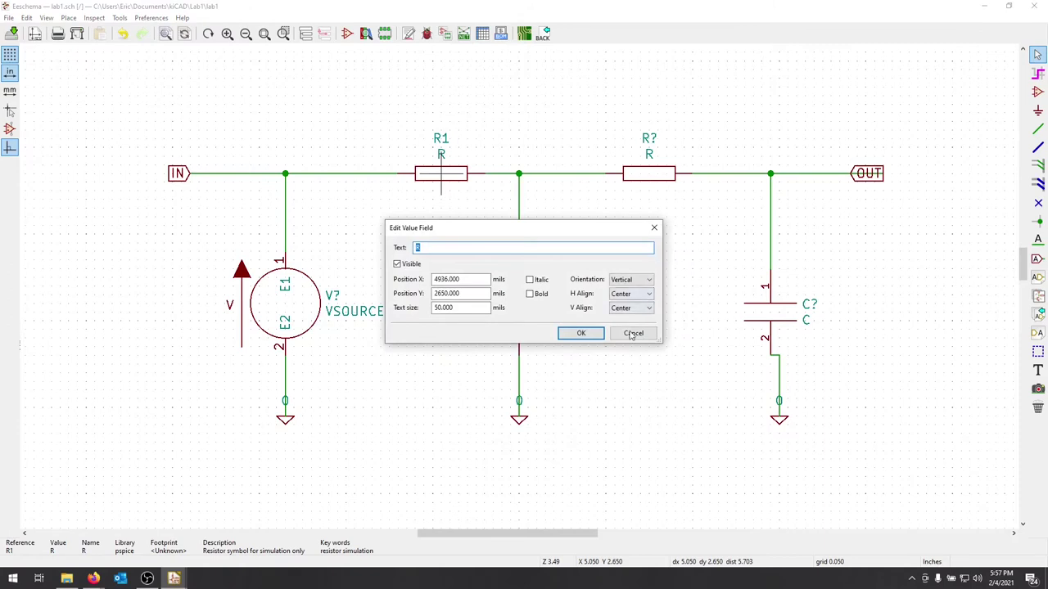
{"action": "left_click", "coordinate": [632, 334]}
{"action": "type", "text": "10k"}
{"action": "left_click", "coordinate": [580, 333]}
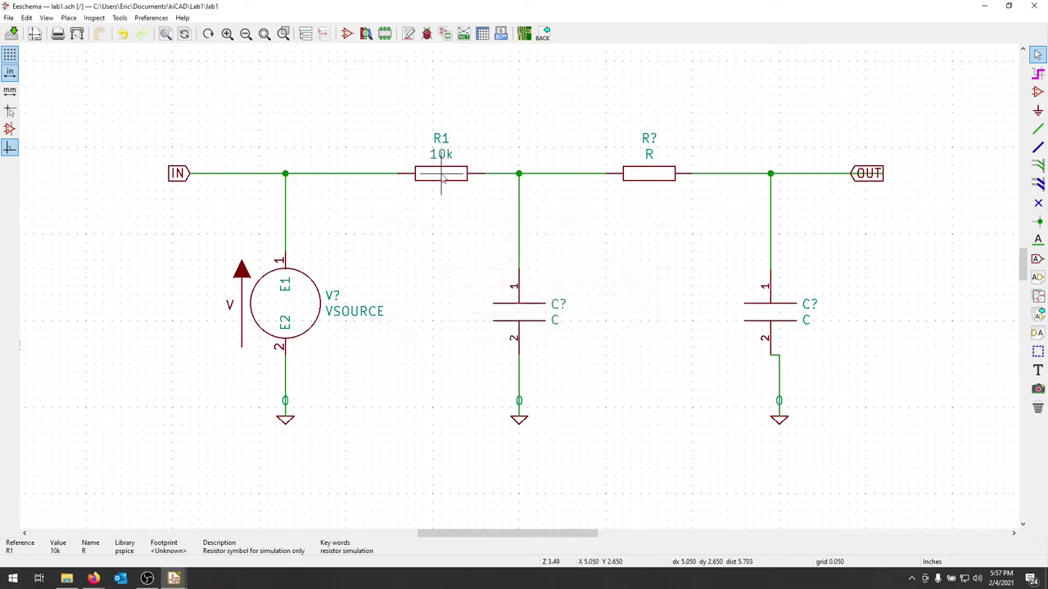
Give the second resistor value 1k and reference R2, and reference the middle capacitor C1.
{"action": "double_click", "coordinate": [652, 156]}
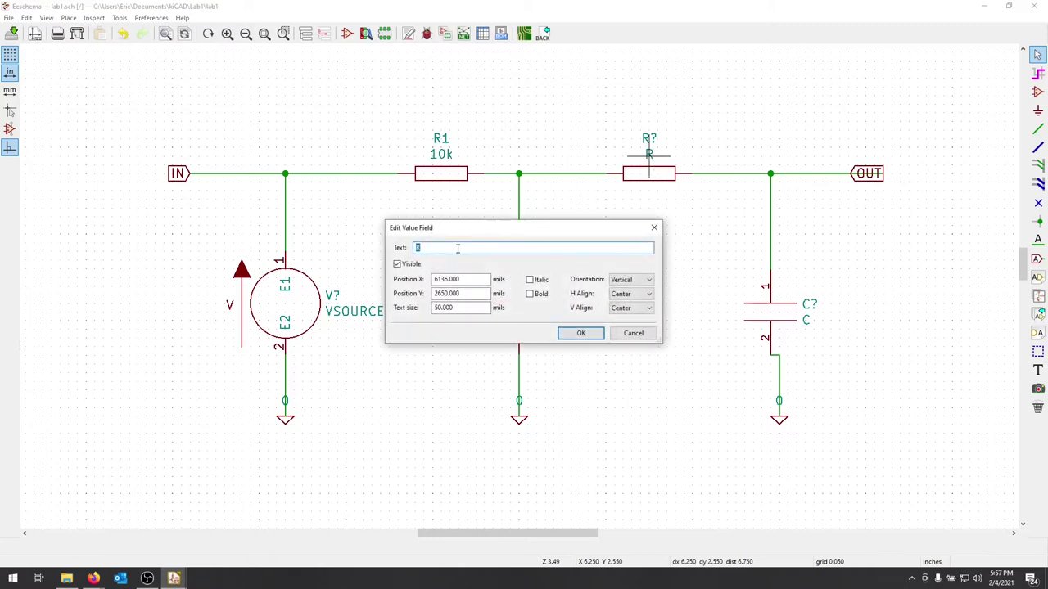
{"action": "key", "text": "Return"}
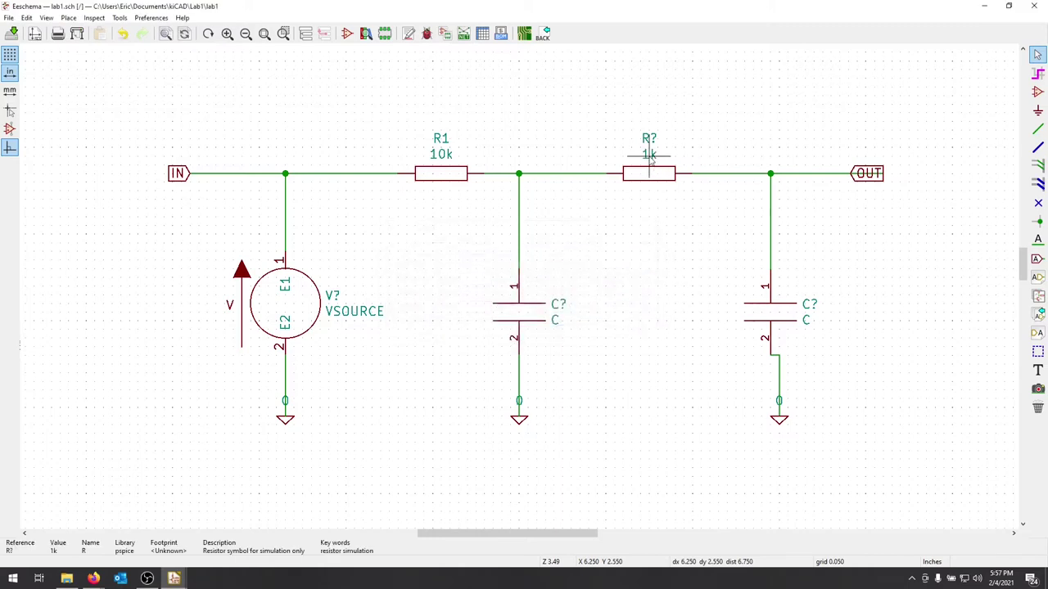
{"action": "double_click", "coordinate": [560, 305]}
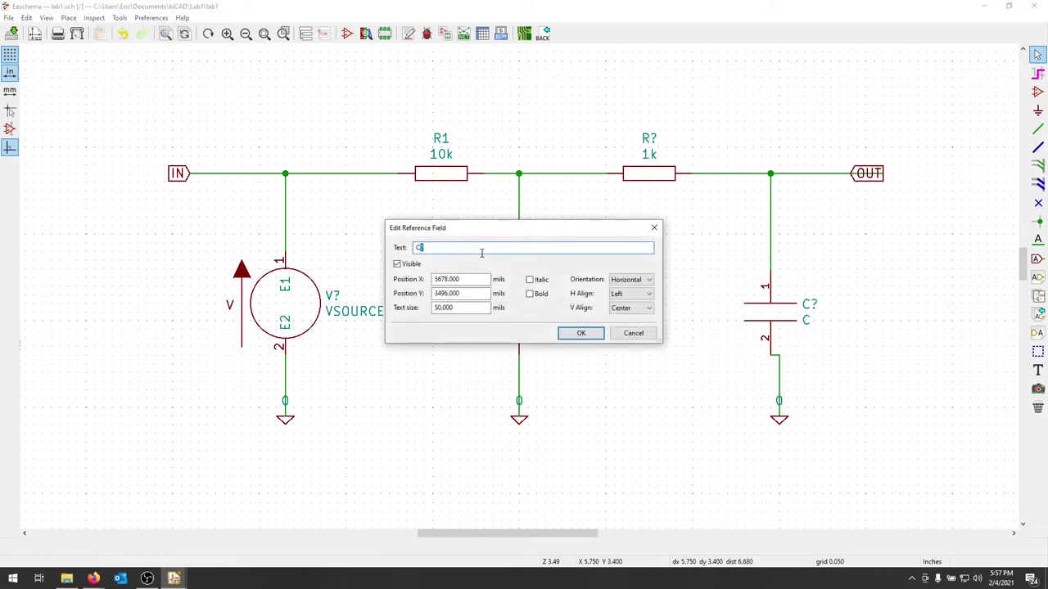
{"action": "type", "text": "1"}
{"action": "left_click", "coordinate": [580, 333]}
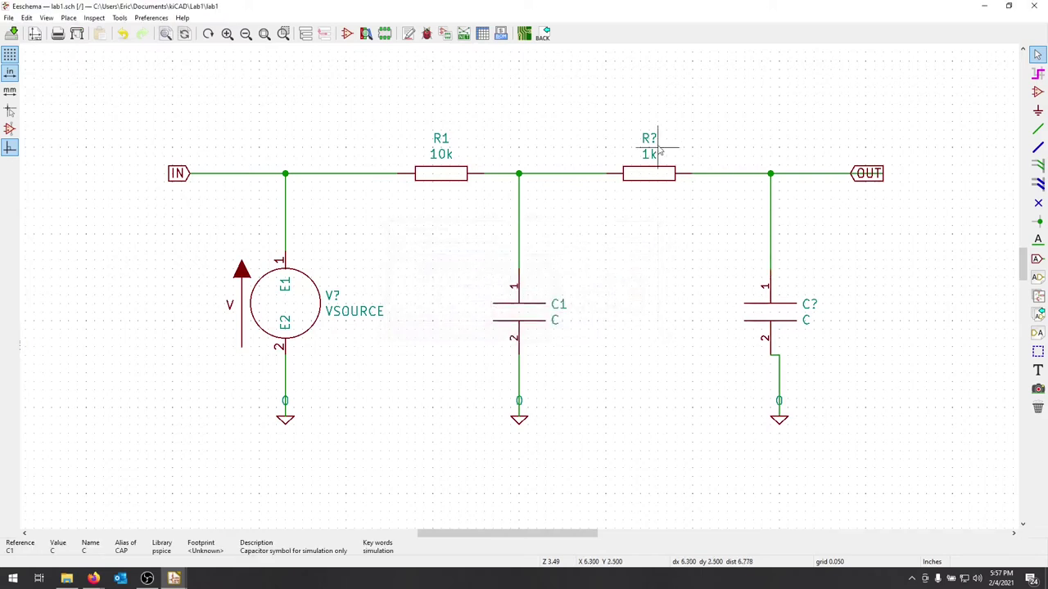
{"action": "double_click", "coordinate": [649, 140]}
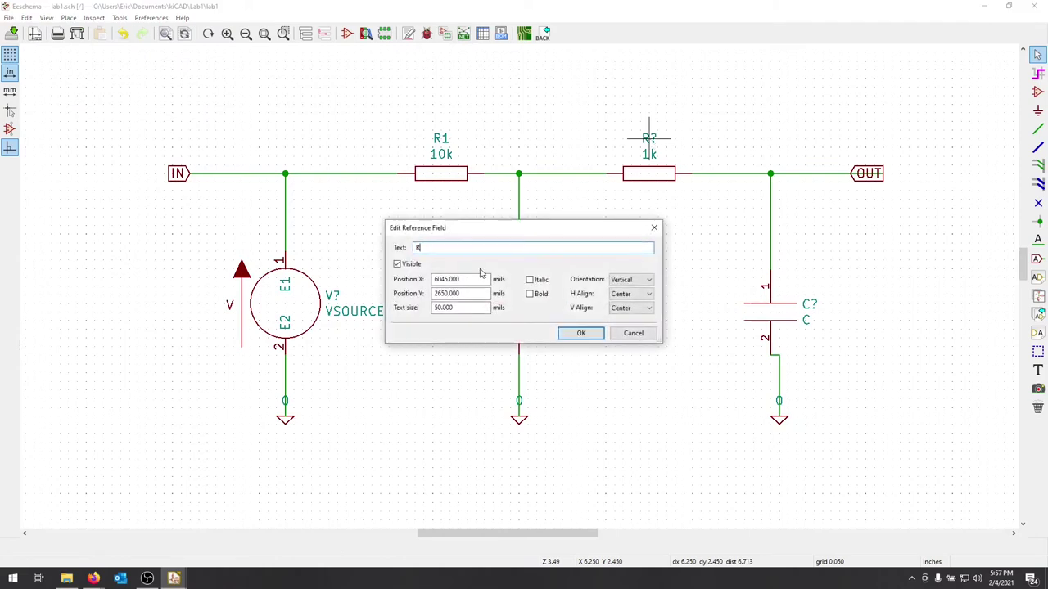
{"action": "type", "text": "2"}
{"action": "left_click", "coordinate": [596, 337]}
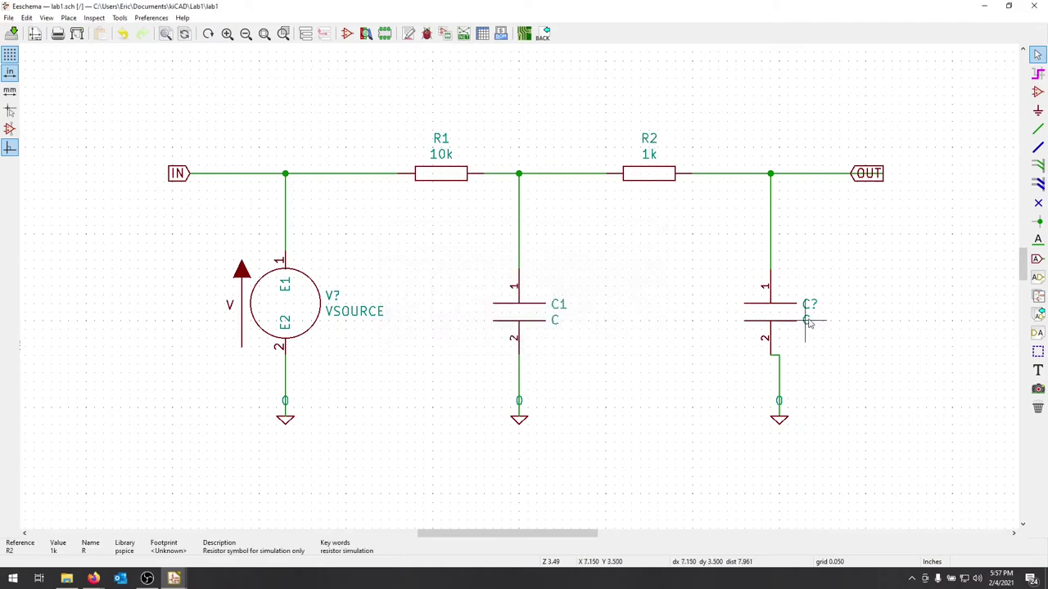
Set C1's value to 1u, and make the right capacitor C2 with value 100n.
{"action": "double_click", "coordinate": [555, 320]}
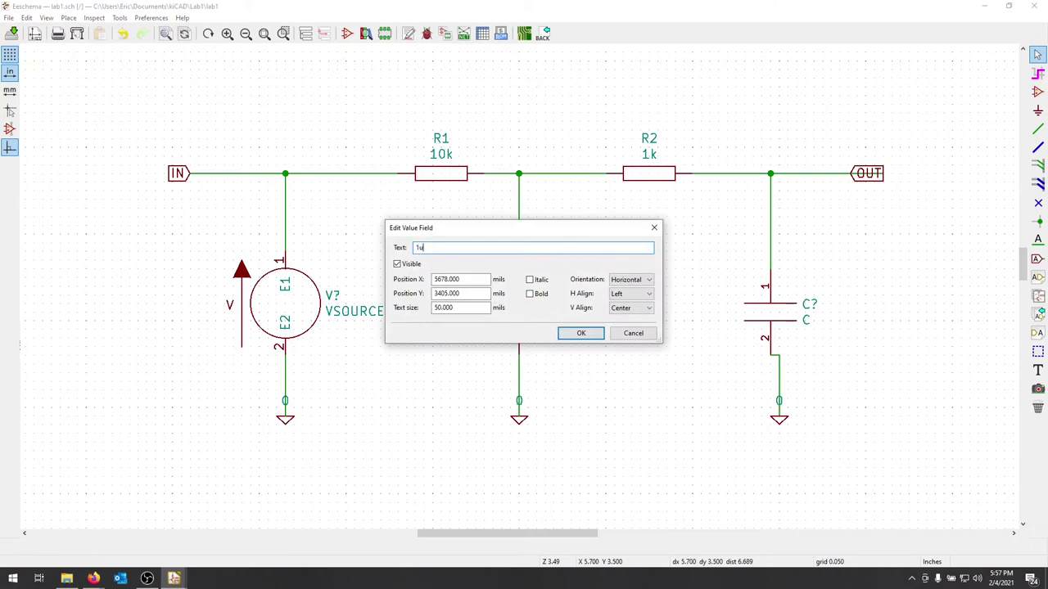
{"action": "left_click", "coordinate": [582, 333]}
{"action": "double_click", "coordinate": [809, 304]}
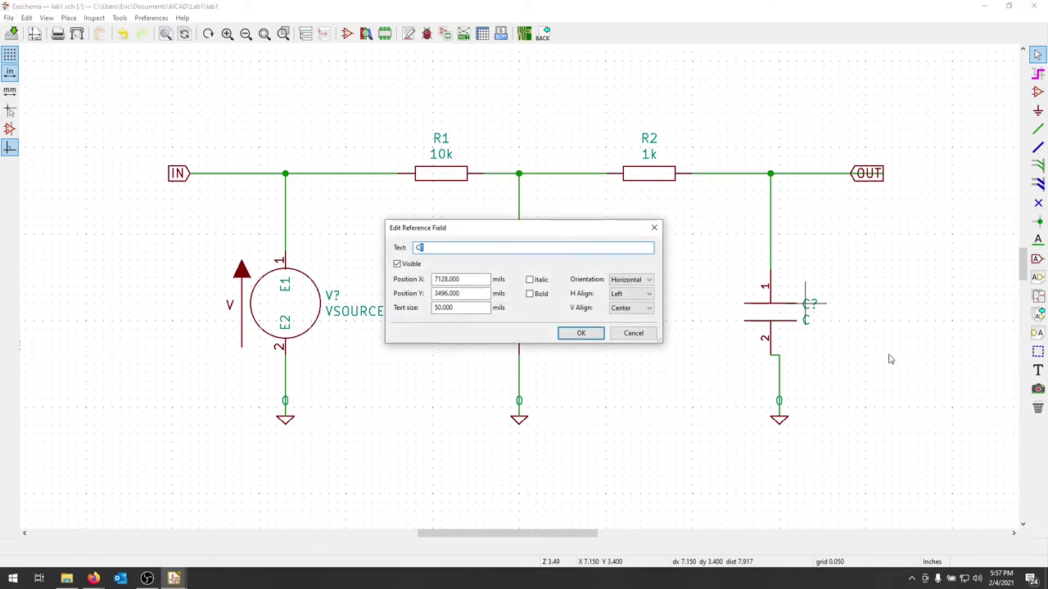
{"action": "type", "text": "2"}
{"action": "key", "text": "Return"}
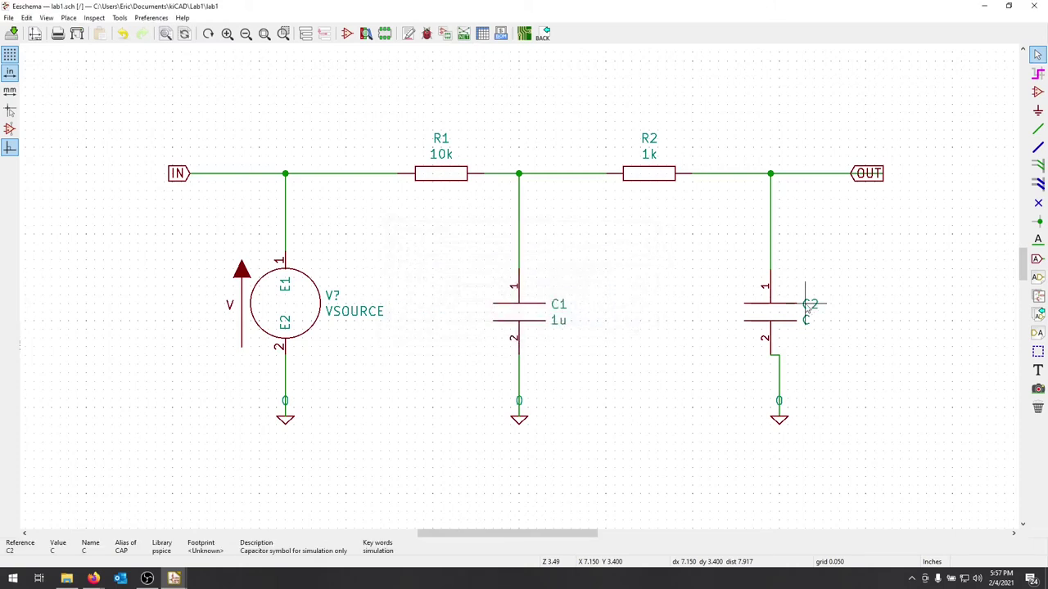
{"action": "double_click", "coordinate": [806, 321]}
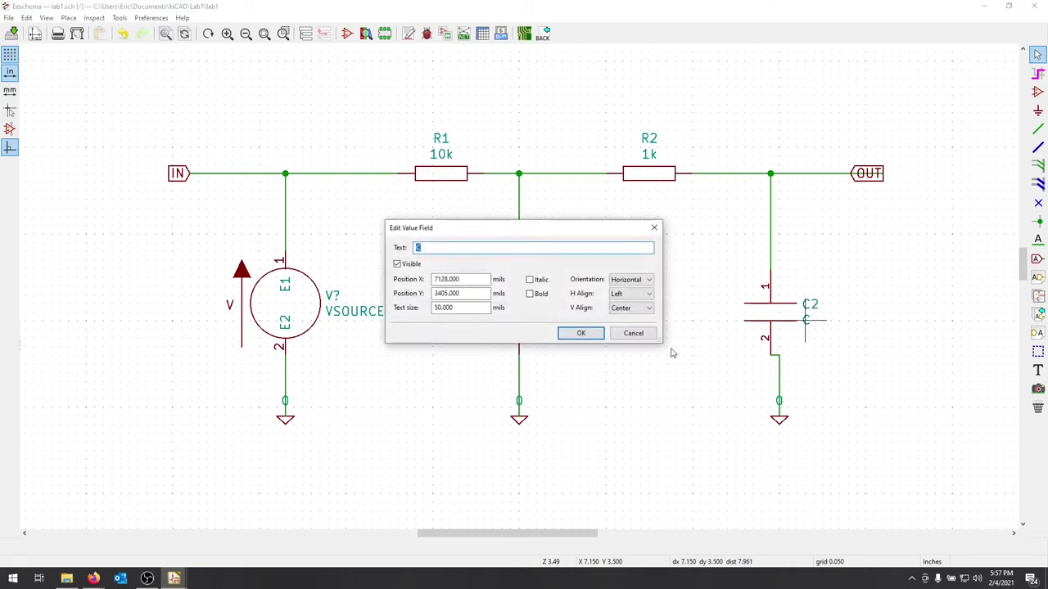
{"action": "type", "text": "100n"}
{"action": "key", "text": "Return"}
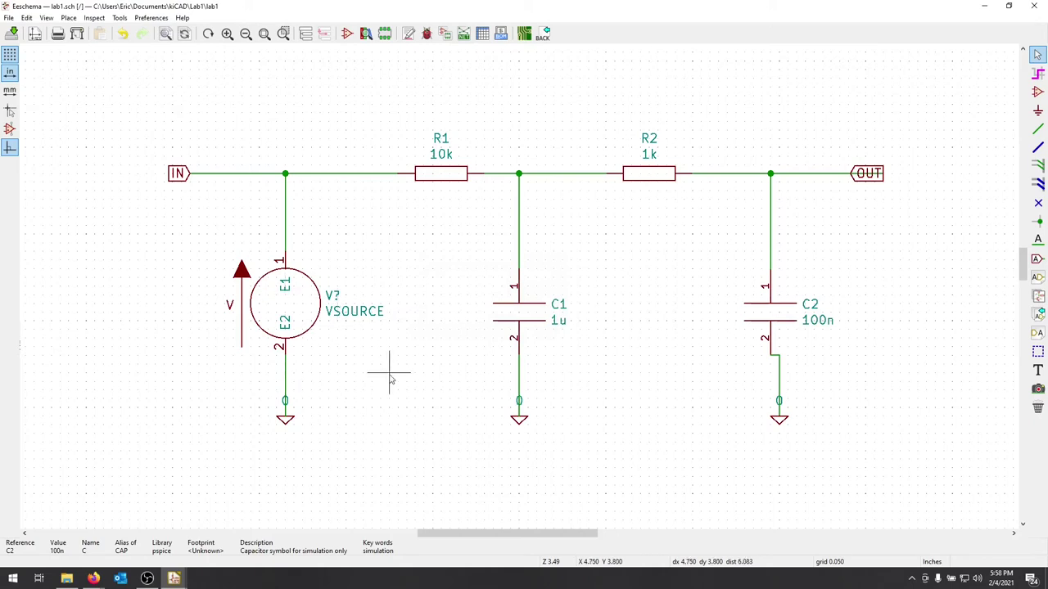
Change the voltage source's reference from V? to V1.
{"action": "double_click", "coordinate": [334, 294]}
{"action": "left_click", "coordinate": [449, 249]}
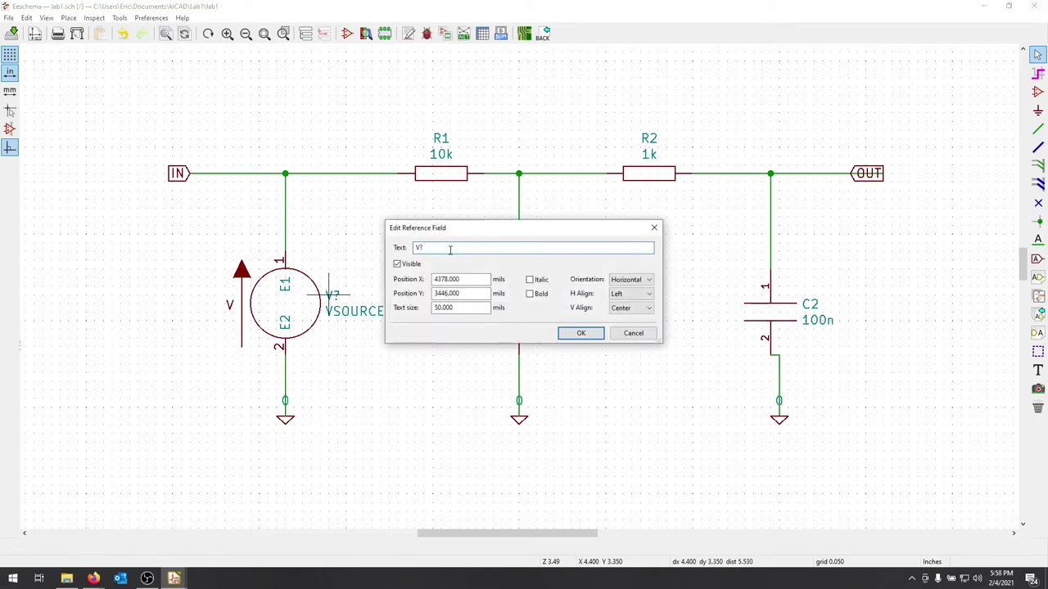
{"action": "type", "text": "1"}
{"action": "left_click", "coordinate": [580, 333]}
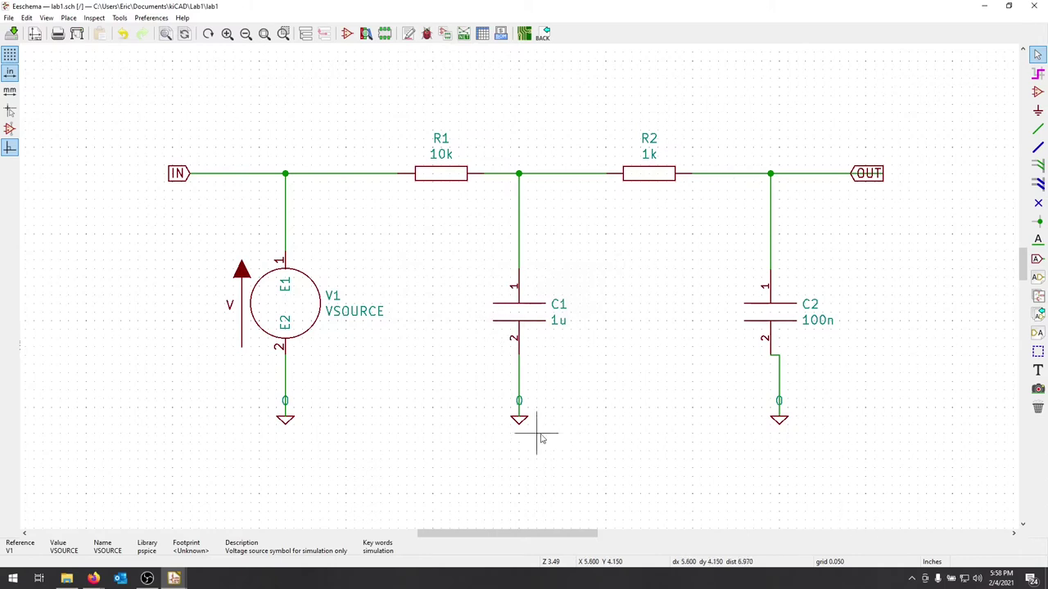
Set V1's value to dc 0 ac 1.
{"action": "double_click", "coordinate": [341, 313]}
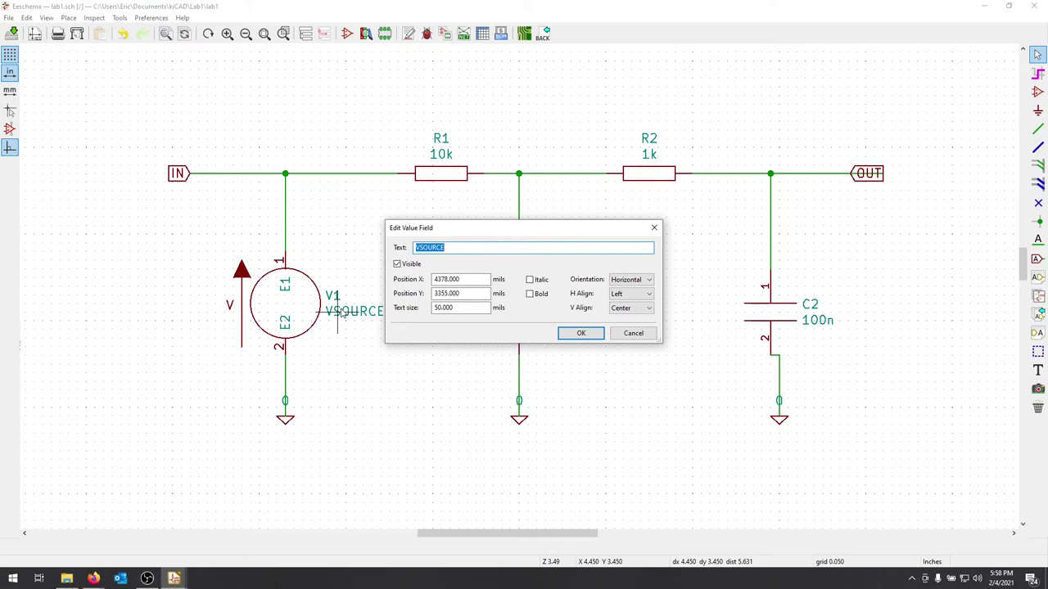
{"action": "type", "text": "dc 0 ac 1"}
{"action": "left_click", "coordinate": [581, 333]}
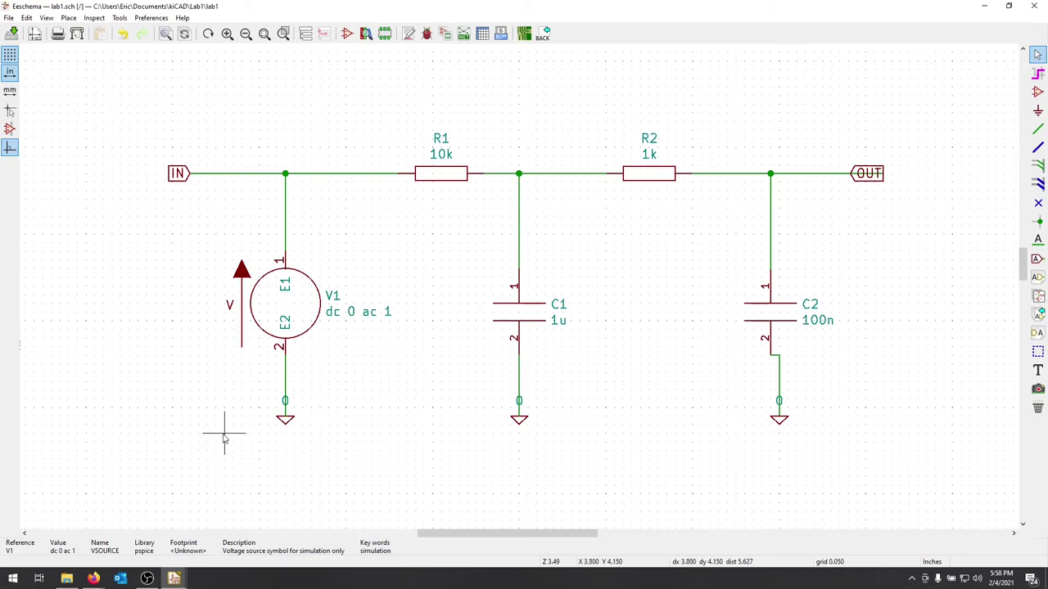
Add the text directive '.ac dec 10 1 100k' below the voltage source's ground.
{"action": "left_click", "coordinate": [72, 22]}
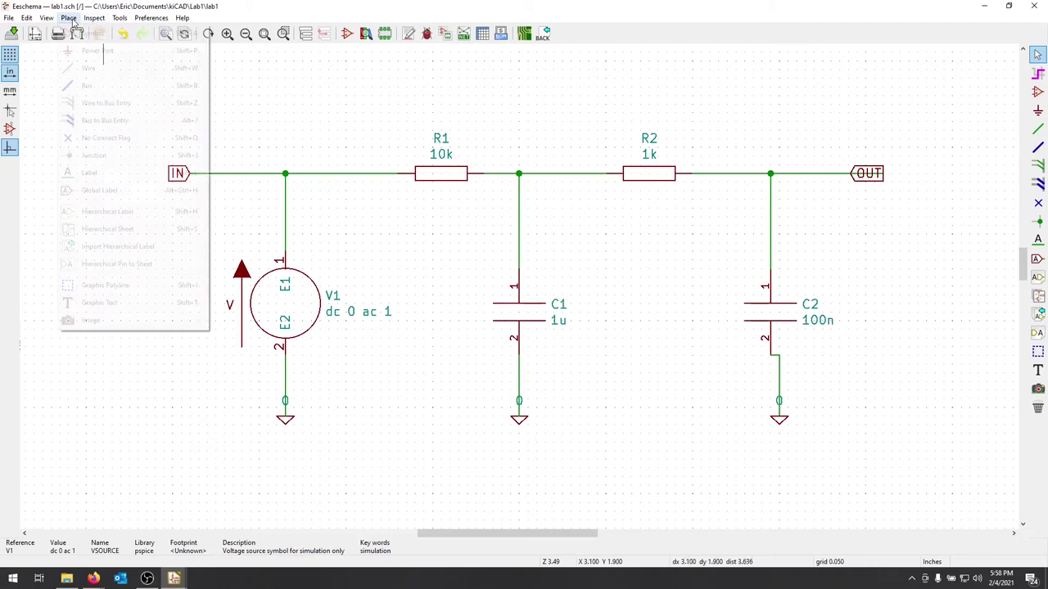
{"action": "left_click", "coordinate": [129, 303]}
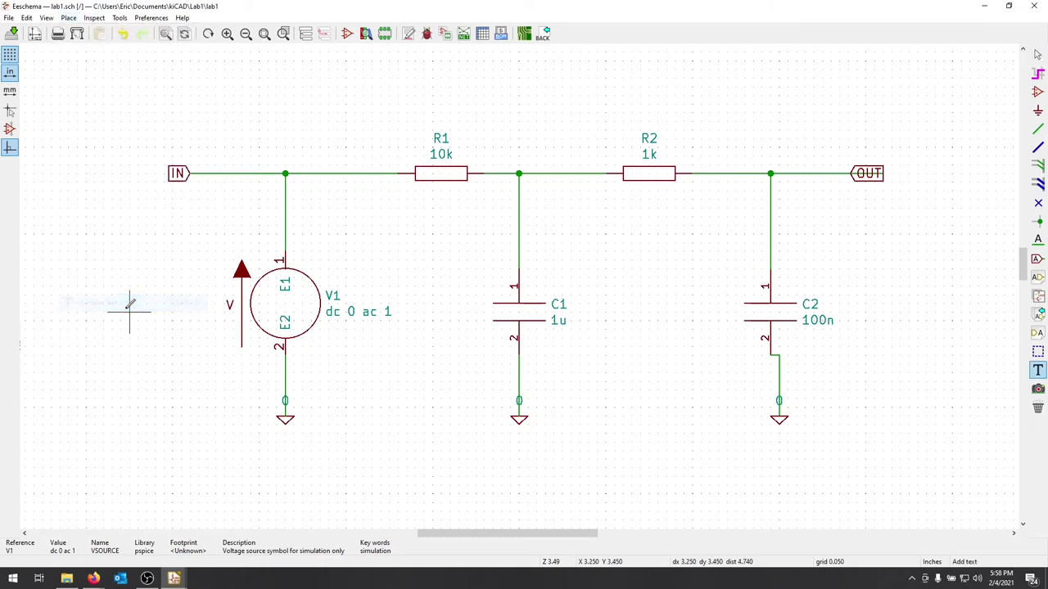
{"action": "left_click", "coordinate": [197, 463]}
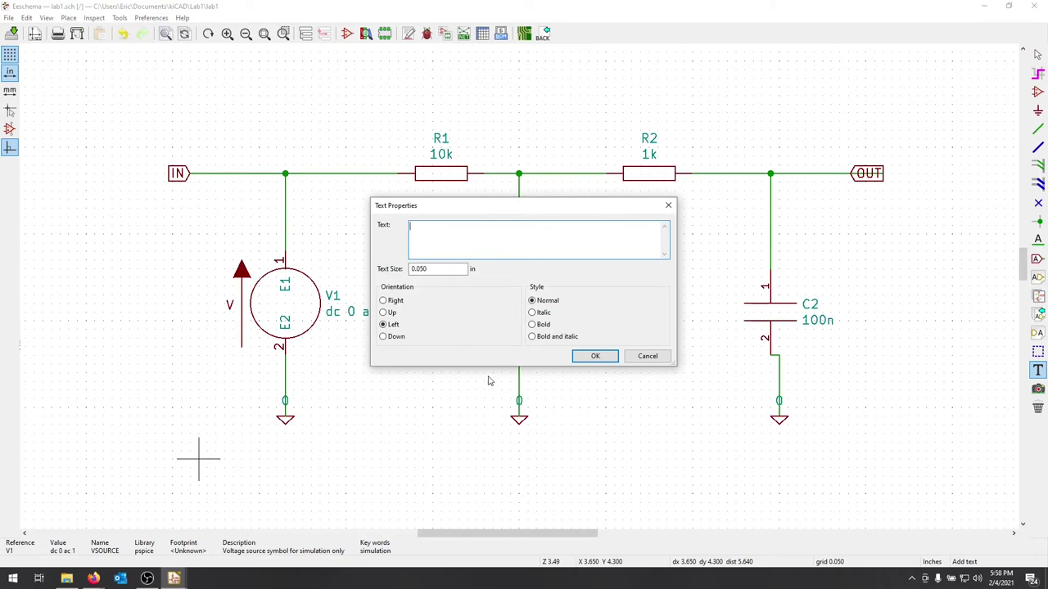
{"action": "type", "text": ".ac"}
{"action": "type", "text": "dec 10"}
{"action": "type", "text": "1 100k"}
{"action": "left_click", "coordinate": [595, 356]}
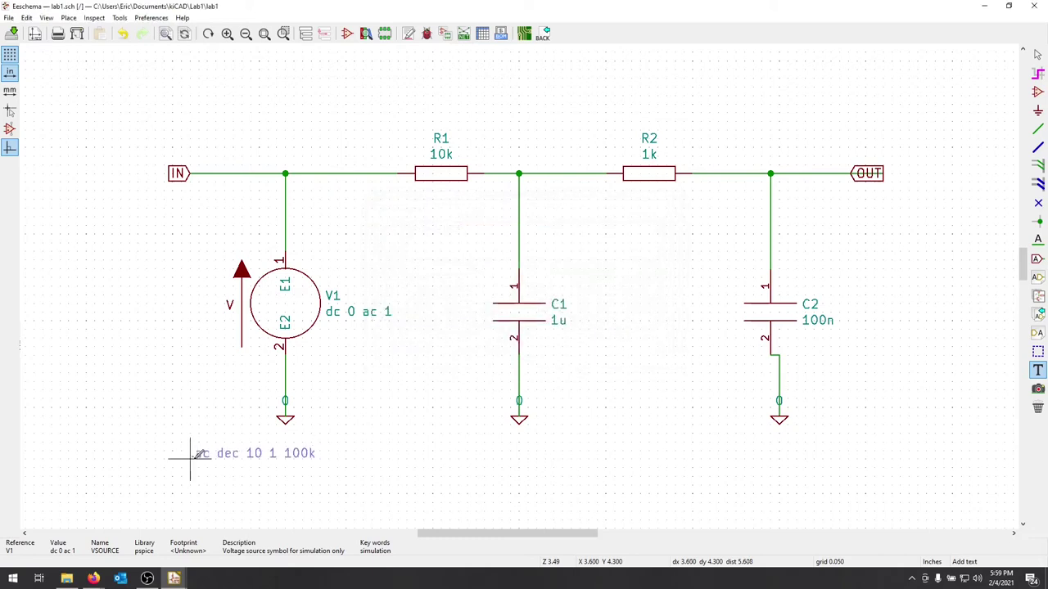
{"action": "scroll", "coordinate": [189, 457], "scroll_direction": "down", "scroll_amount": 2}
{"action": "left_click", "coordinate": [190, 399]}
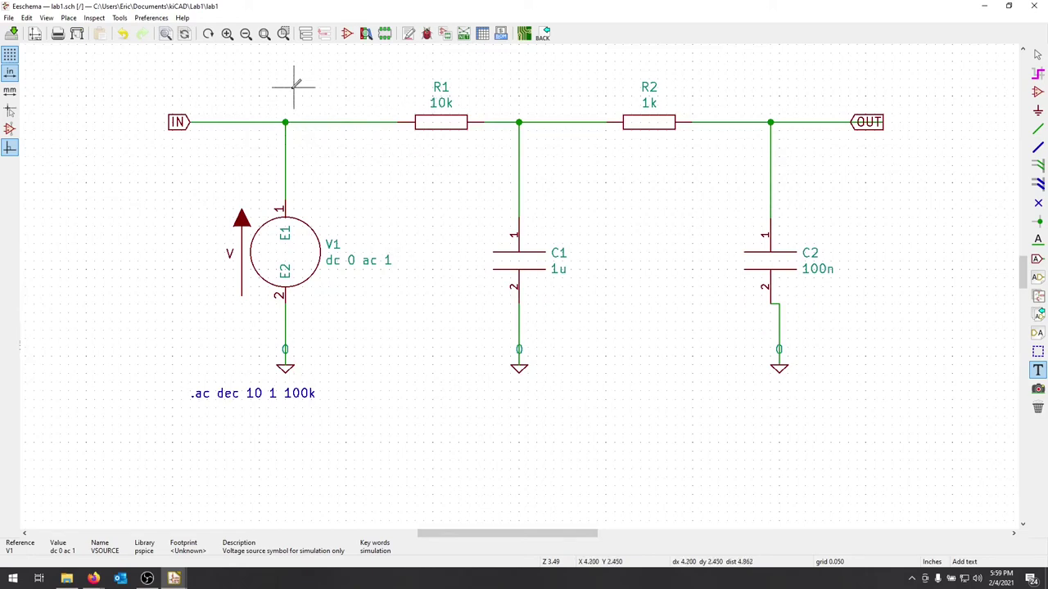
Launch the Spice Simulator full-screen, run the AC analysis, and list the available signals.
{"action": "left_click", "coordinate": [118, 18]}
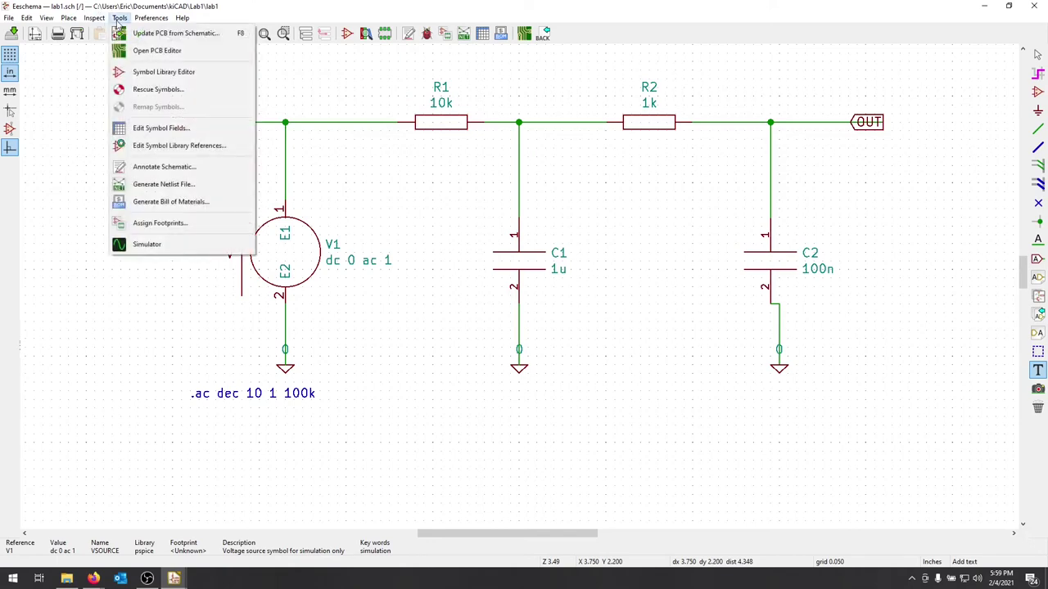
{"action": "left_click", "coordinate": [147, 244]}
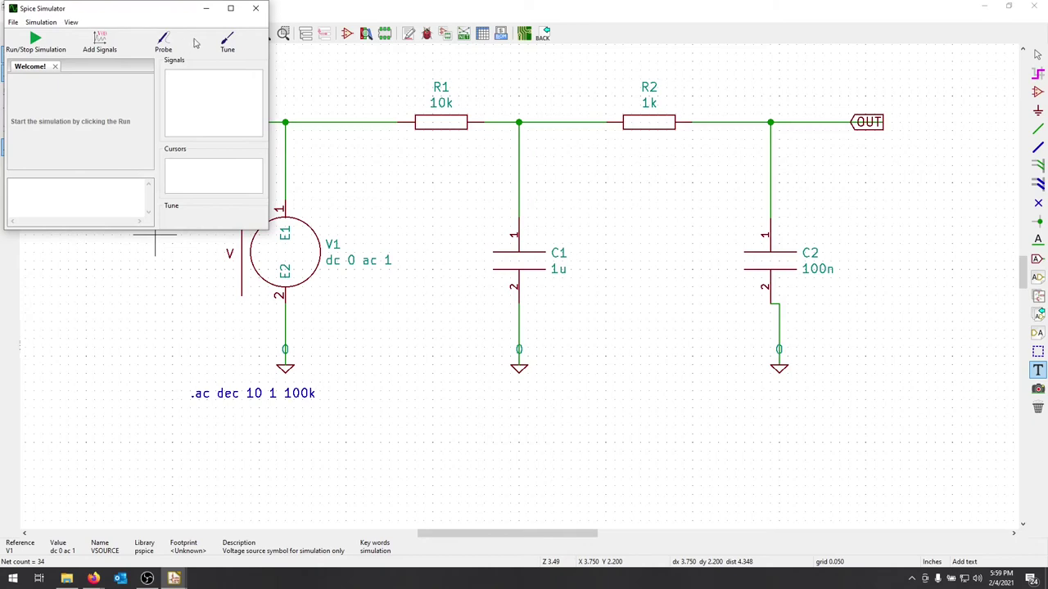
{"action": "left_click", "coordinate": [230, 8]}
{"action": "left_click", "coordinate": [25, 38]}
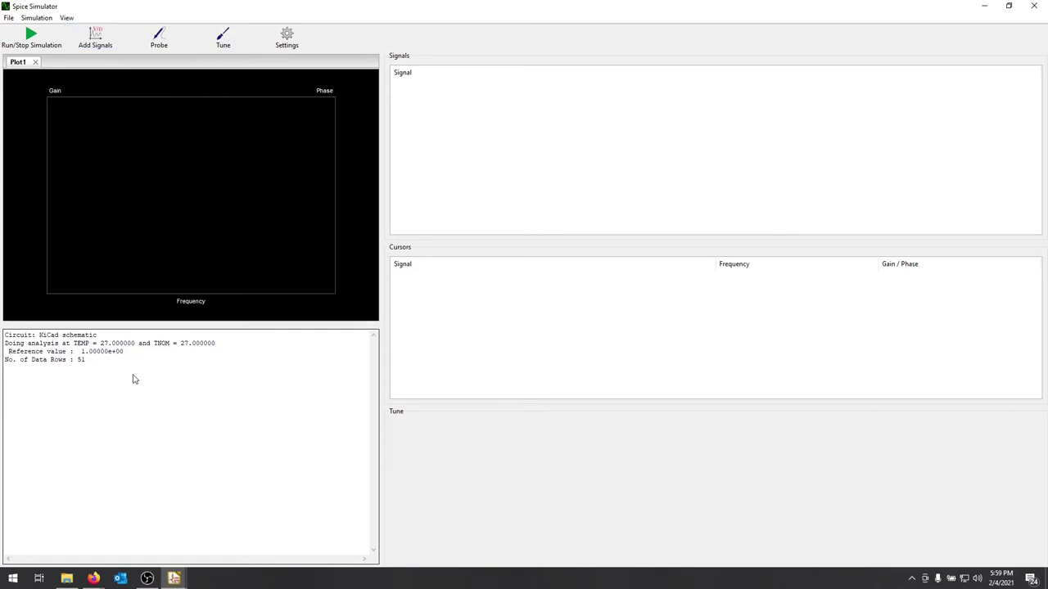
{"action": "left_click", "coordinate": [97, 36]}
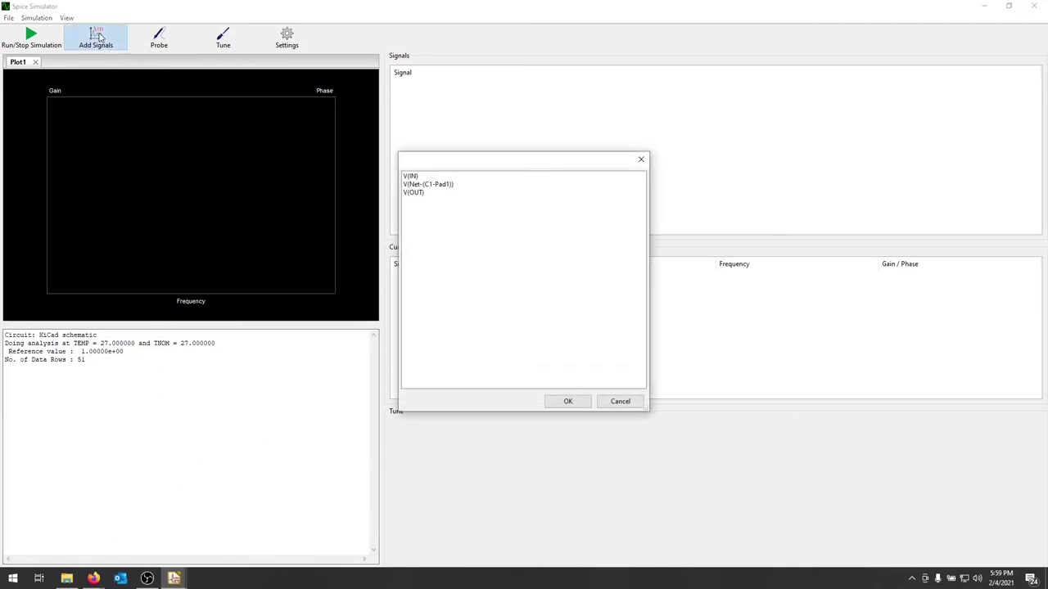
Plot V(OUT) gain and phase, enlarge and fit the plot, then close the simulator.
{"action": "left_click", "coordinate": [410, 193]}
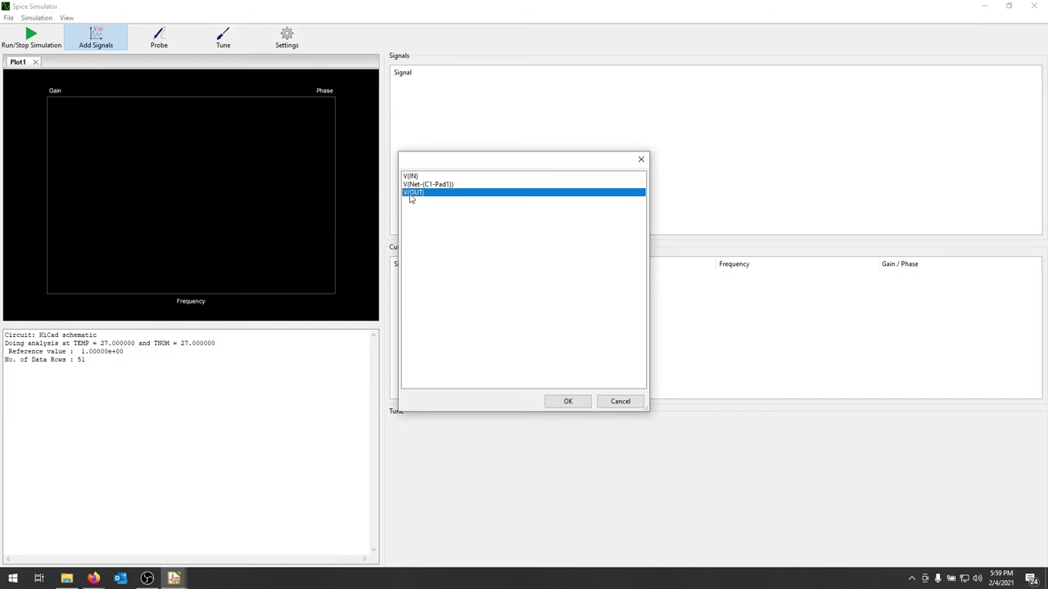
{"action": "left_click", "coordinate": [577, 402]}
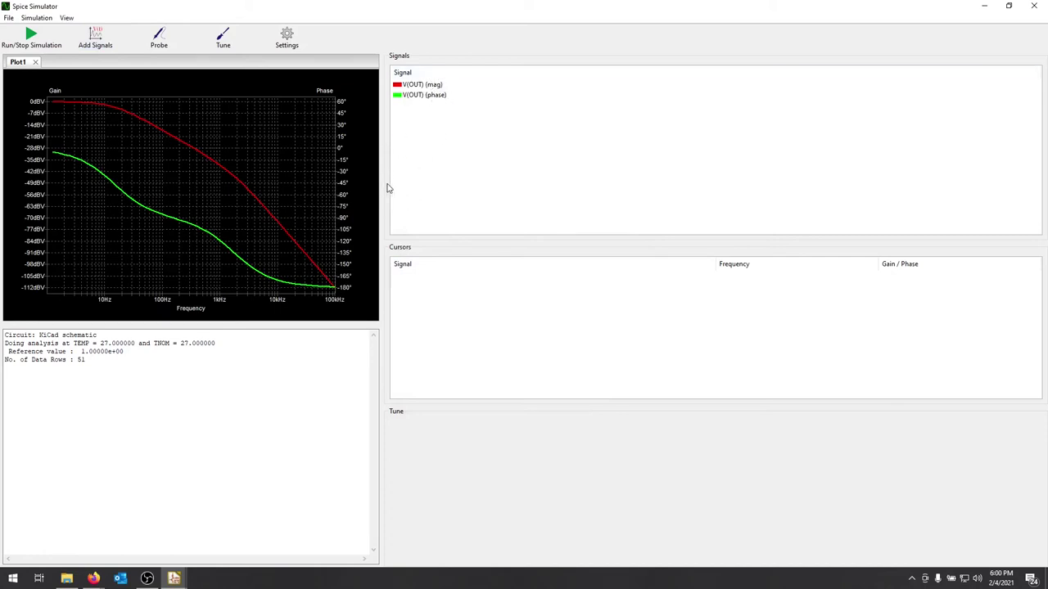
{"action": "left_click_drag", "start_coordinate": [383, 187], "coordinate": [521, 185]}
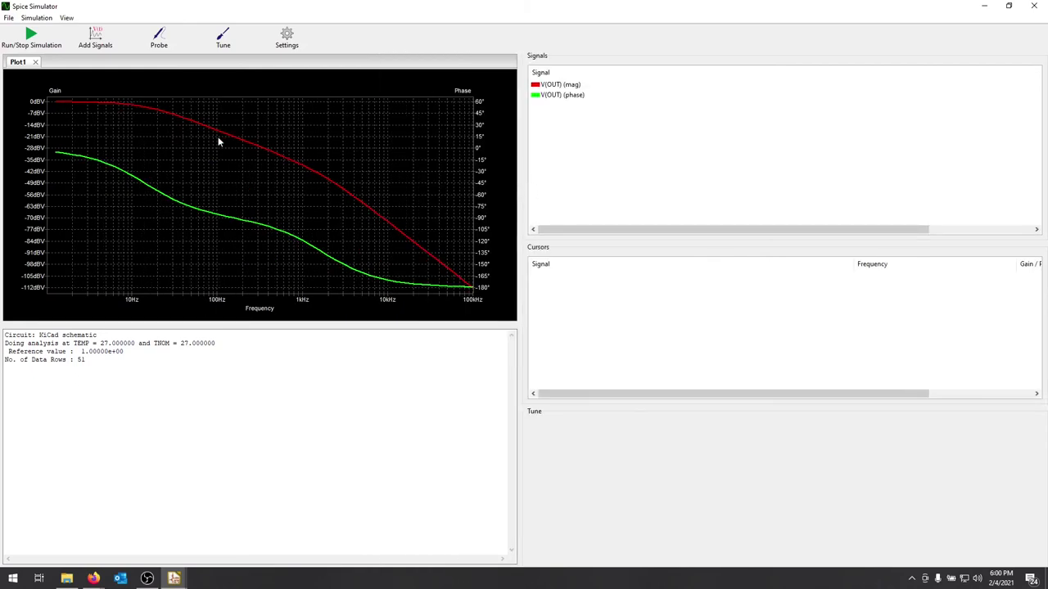
{"action": "left_click_drag", "start_coordinate": [283, 326], "coordinate": [304, 423]}
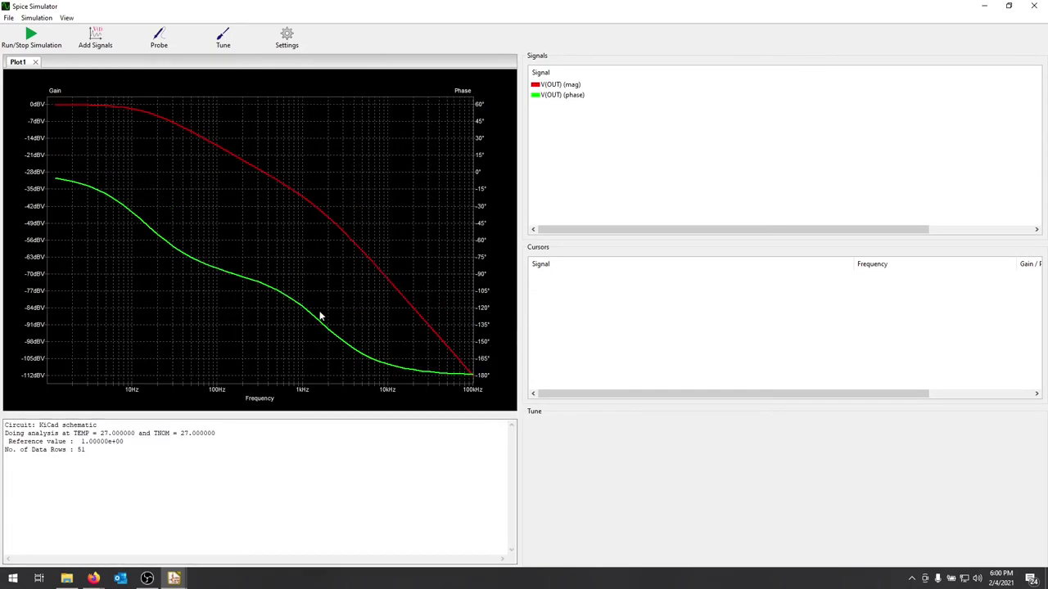
{"action": "right_click", "coordinate": [188, 334]}
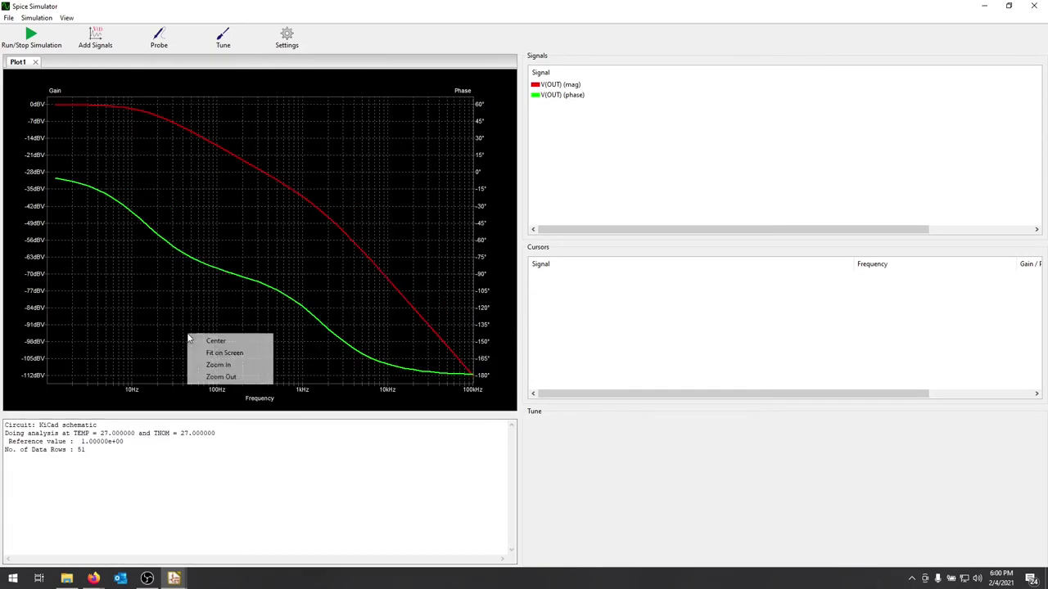
{"action": "left_click", "coordinate": [248, 352]}
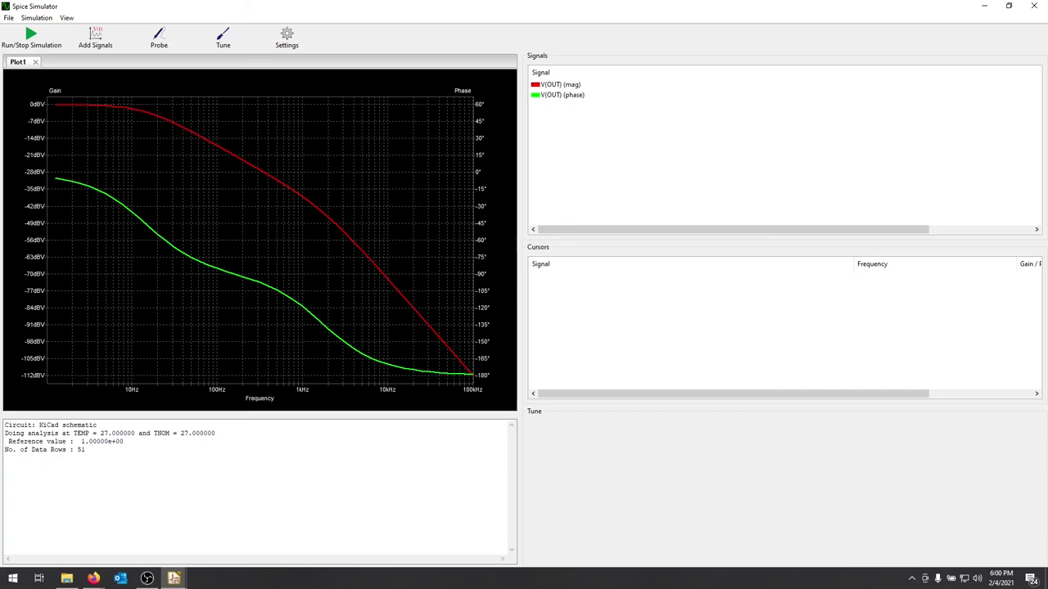
{"action": "left_click", "coordinate": [1034, 6]}
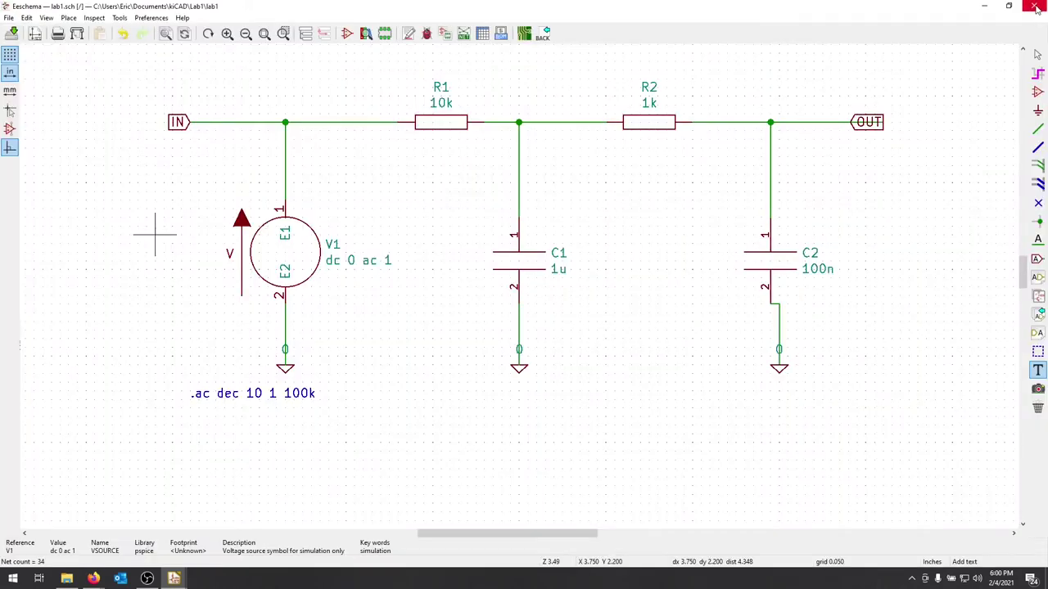
Save the schematic, then save the current sheet as a copy named lab1_v2.
{"action": "left_click", "coordinate": [10, 17]}
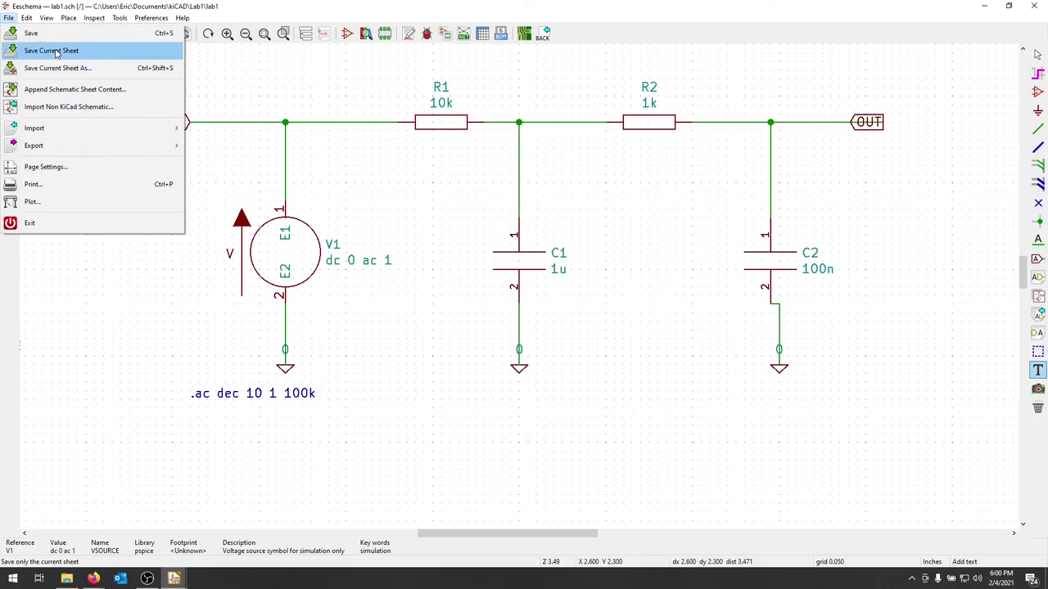
{"action": "left_click", "coordinate": [32, 33]}
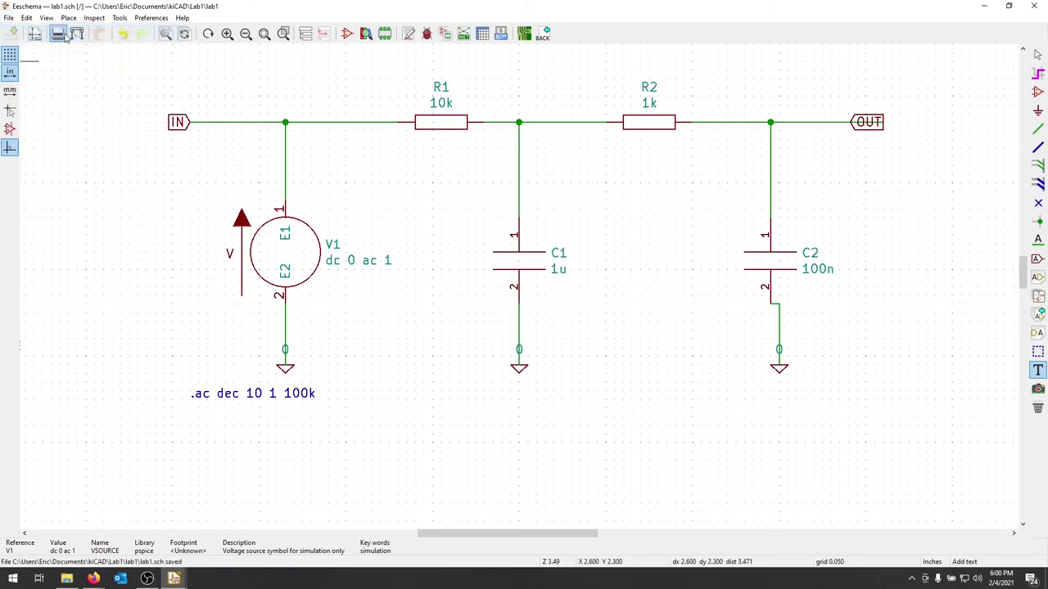
{"action": "left_click", "coordinate": [8, 18]}
{"action": "left_click", "coordinate": [49, 68]}
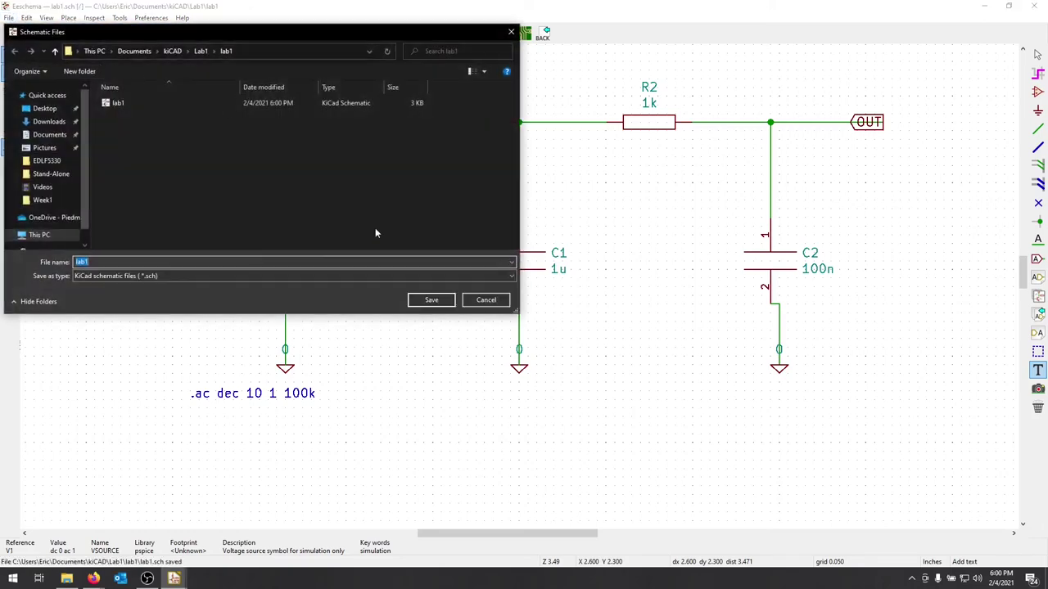
{"action": "left_click", "coordinate": [120, 260]}
{"action": "left_click", "coordinate": [431, 300]}
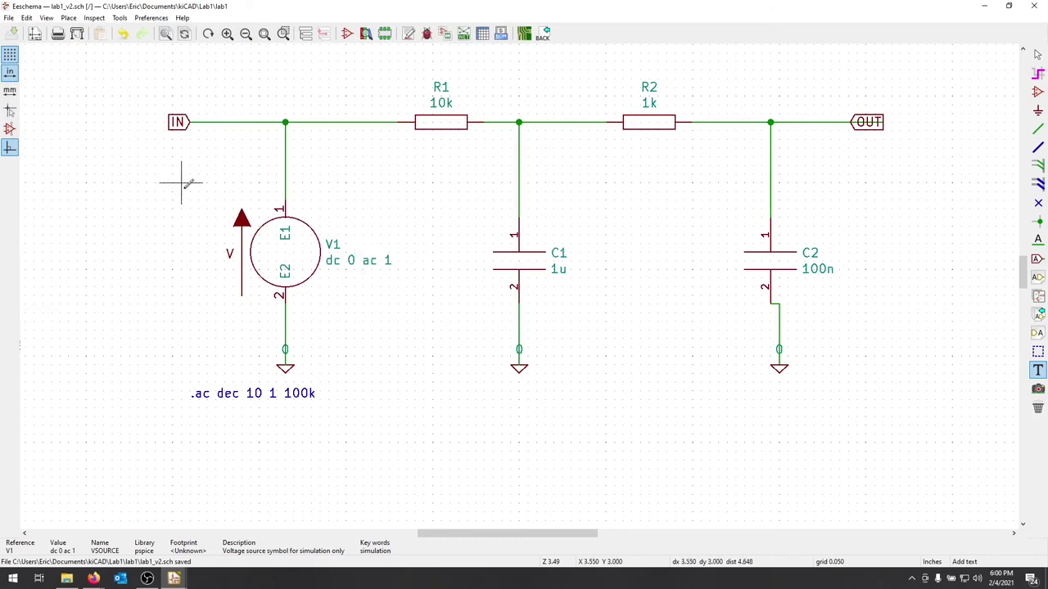
Replace V1's value with PULSE (0 5 1u 1u 1u 1 1).
{"action": "key", "text": "Escape"}
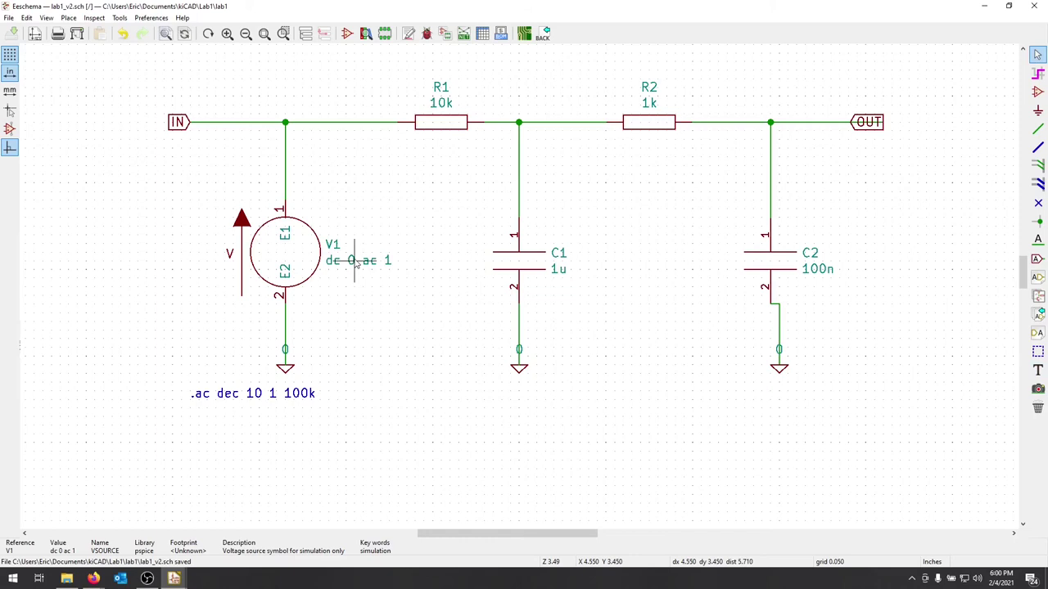
{"action": "double_click", "coordinate": [356, 262]}
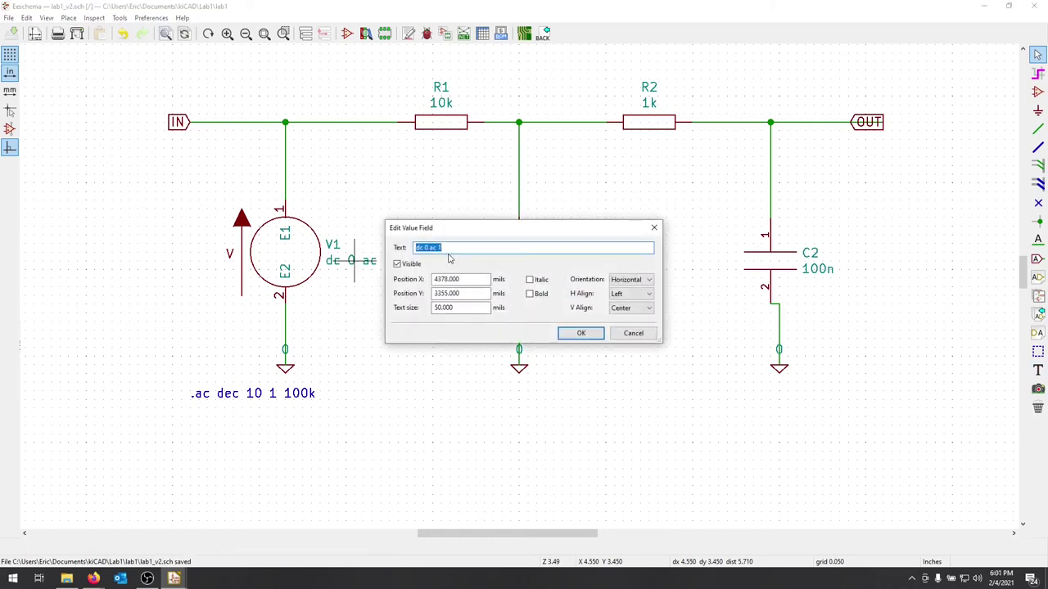
{"action": "type", "text": "PULSE"}
{"action": "type", "text": "(0 5 1u 1u 1u 1 1)"}
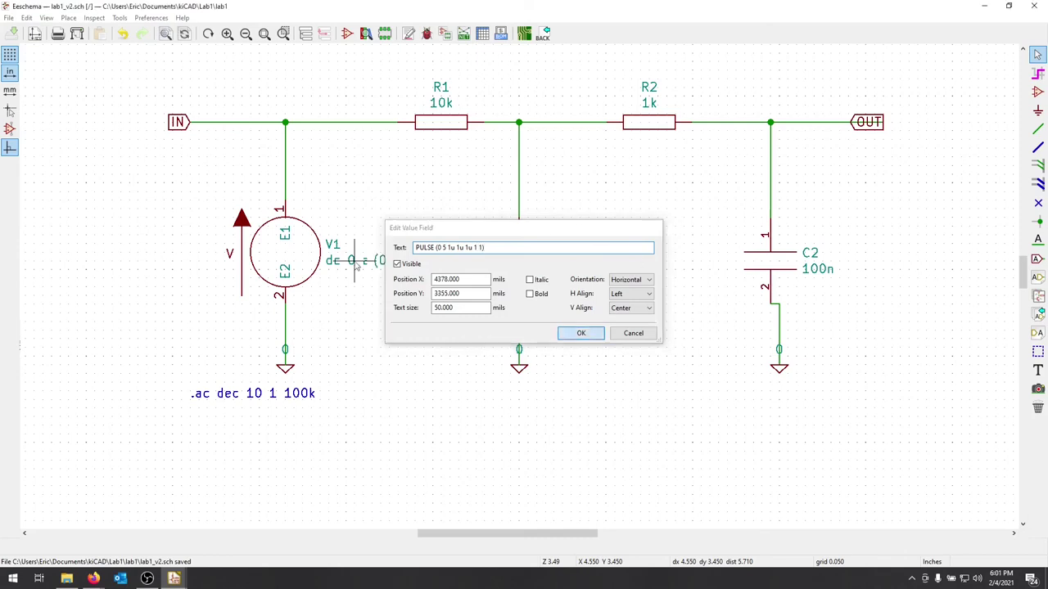
{"action": "left_click", "coordinate": [579, 333]}
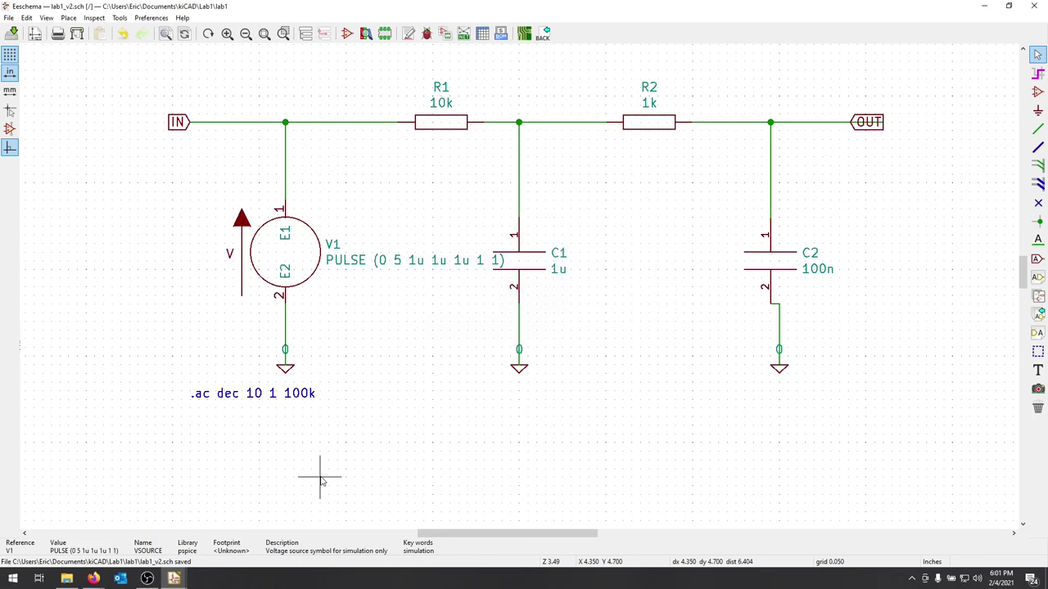
Replace the .ac dec 10 1 100k directive text with .tran 1u 100m.
{"action": "double_click", "coordinate": [233, 398]}
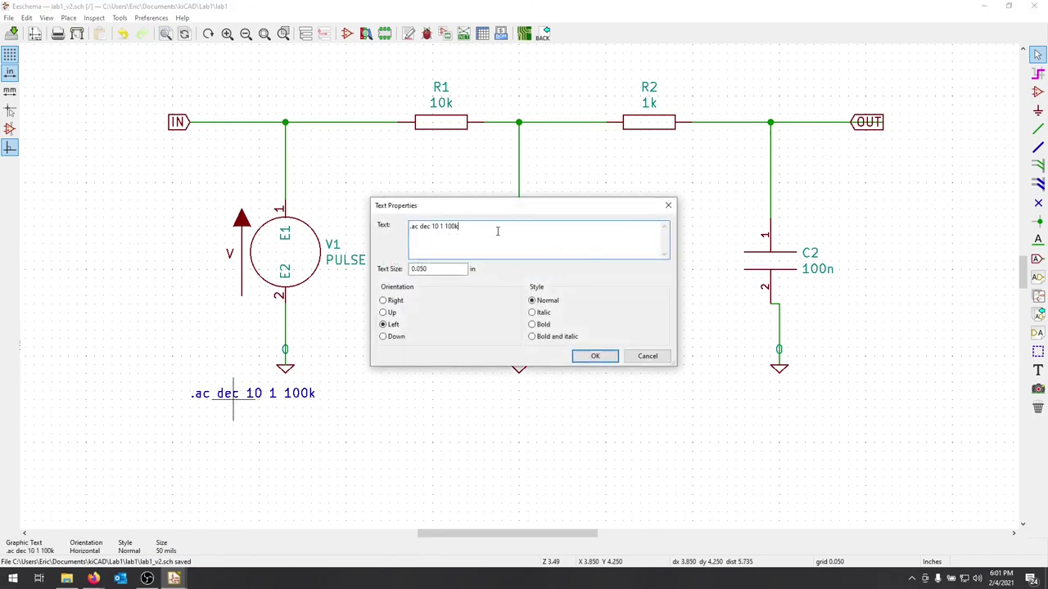
{"action": "left_click_drag", "start_coordinate": [515, 227], "coordinate": [322, 227]}
{"action": "key", "text": "BackSpace"}
{"action": "type", "text": ".tran 1u"}
{"action": "type", "text": "100m"}
{"action": "left_click", "coordinate": [604, 360]}
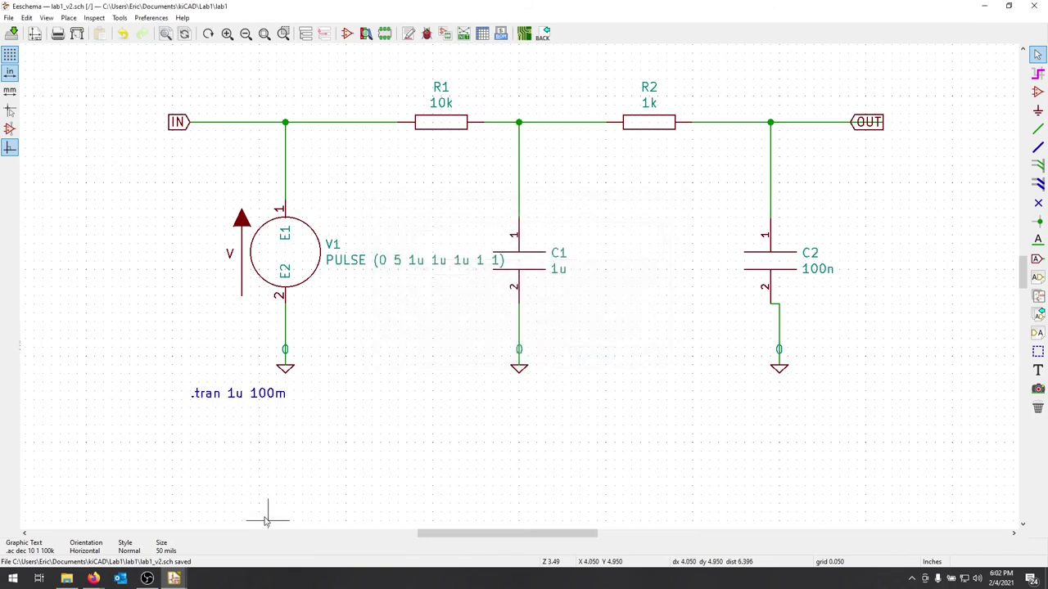
Run the transient analysis in the Spice Simulator and bring up the Add Signals list.
{"action": "left_click", "coordinate": [120, 18]}
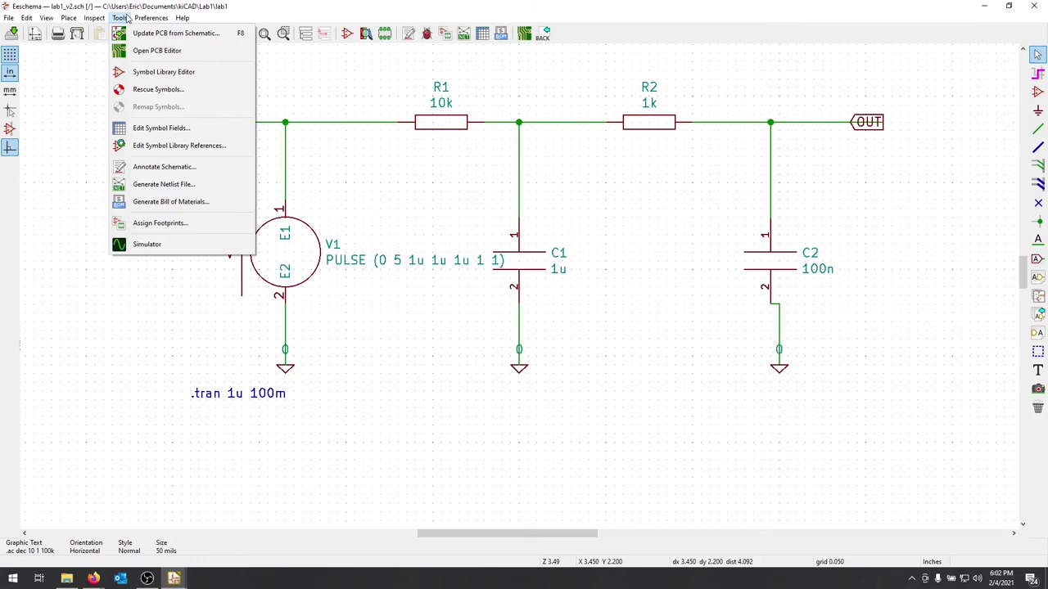
{"action": "left_click", "coordinate": [159, 244]}
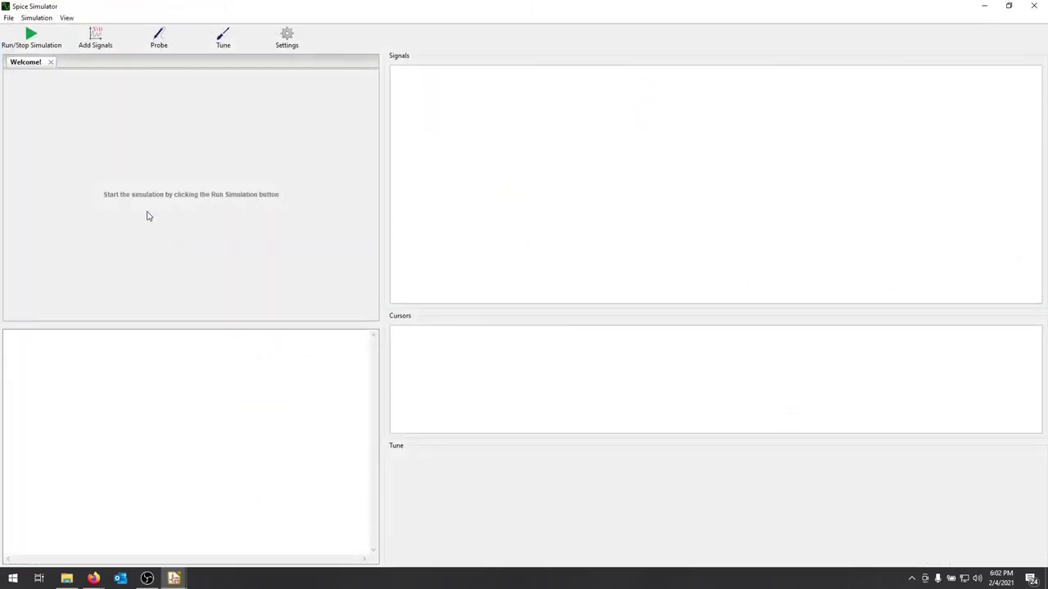
{"action": "left_click", "coordinate": [33, 38]}
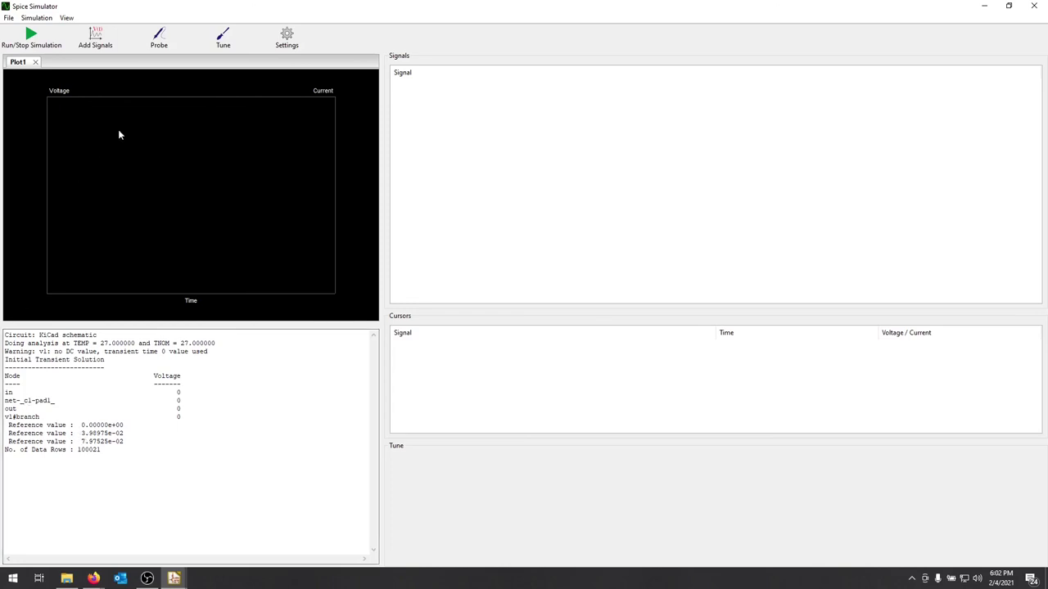
{"action": "left_click", "coordinate": [95, 39]}
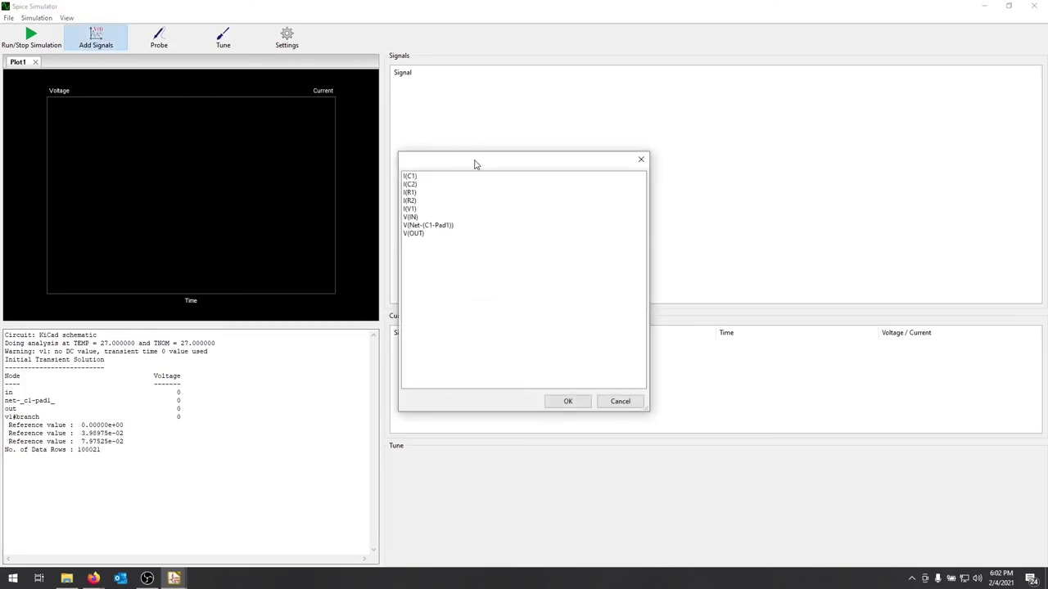
Plot V(OUT) and enlarge the plot area to view its 0 to 5 V rise.
{"action": "left_click", "coordinate": [416, 234]}
{"action": "left_click", "coordinate": [557, 403]}
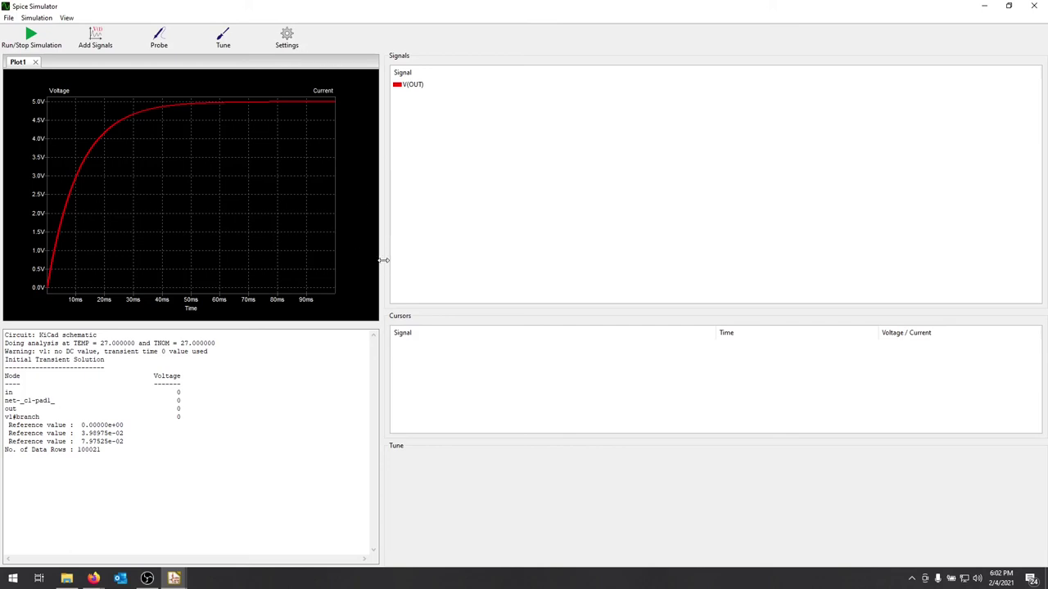
{"action": "left_click_drag", "start_coordinate": [383, 260], "coordinate": [548, 260]}
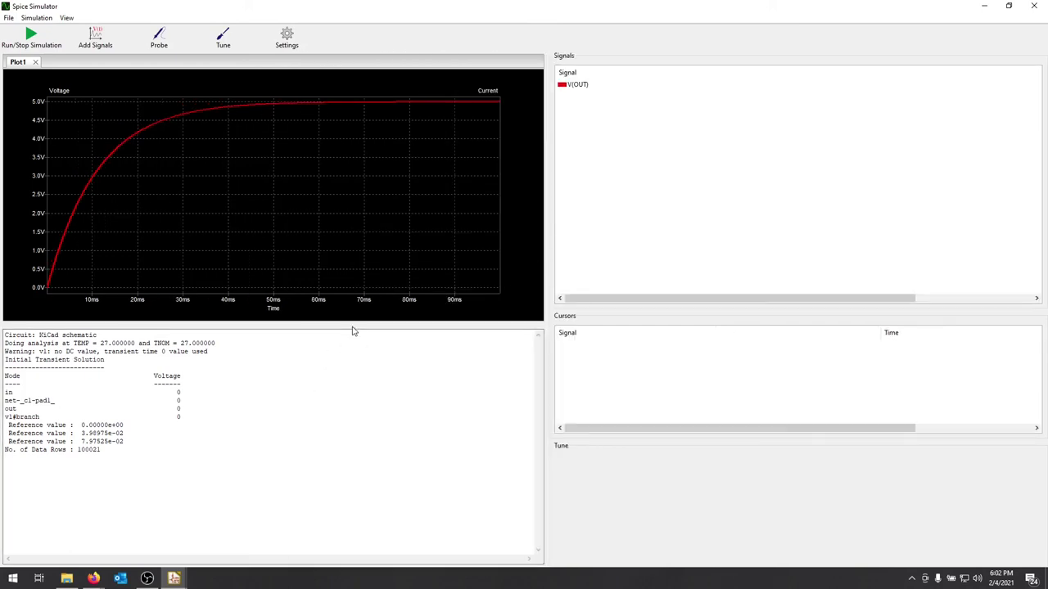
{"action": "left_click_drag", "start_coordinate": [353, 325], "coordinate": [360, 378]}
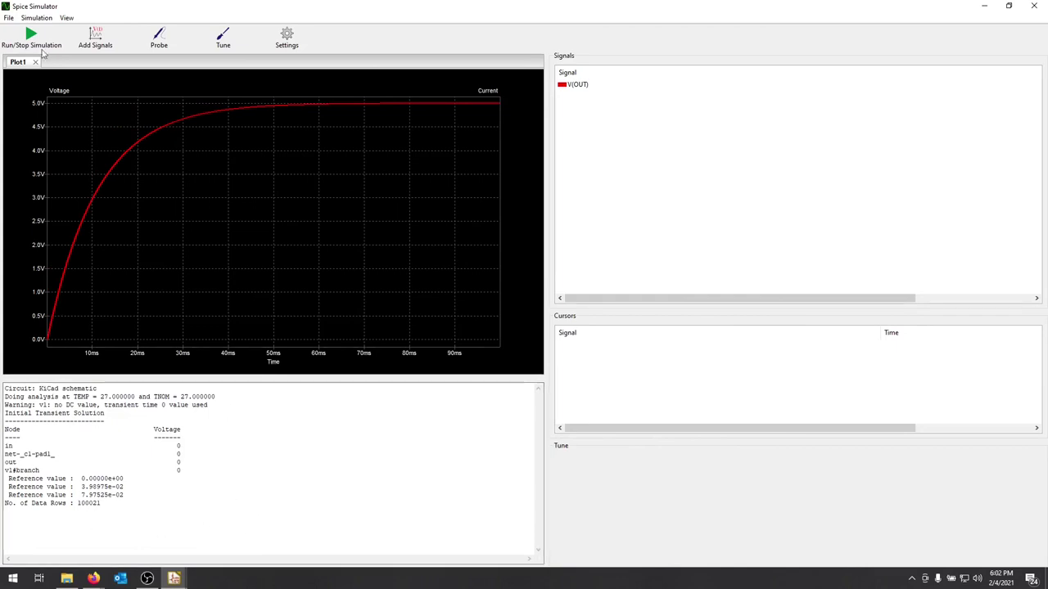
Look through the Simulation and File menus, then leave the simulator for the lab1_v2.sch schematic.
{"action": "left_click", "coordinate": [27, 18]}
{"action": "mouse_move", "coordinate": [9, 18]}
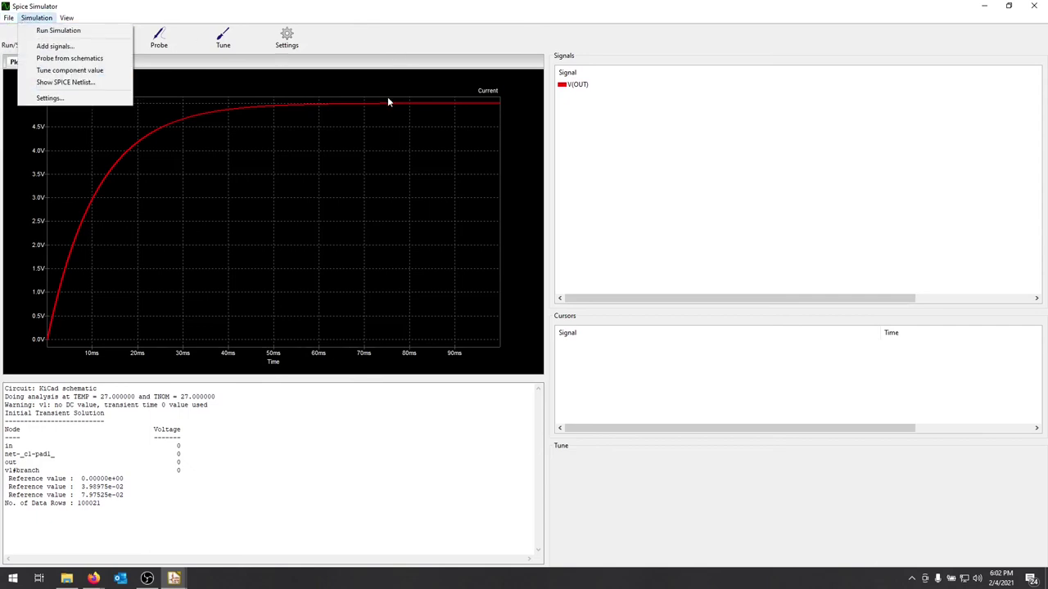
{"action": "left_click", "coordinate": [288, 219]}
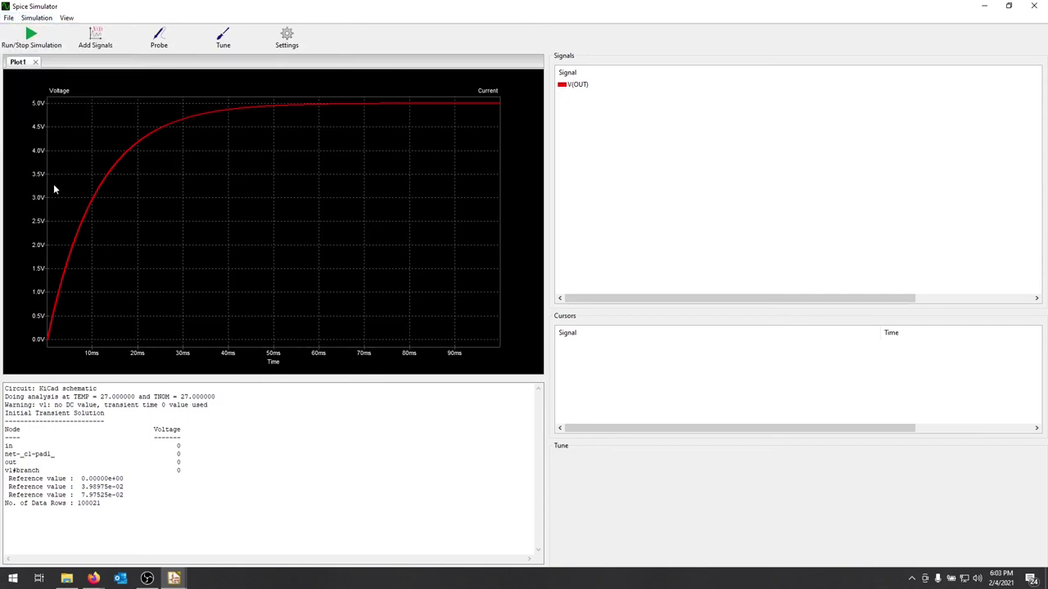
{"action": "left_click", "coordinate": [7, 18]}
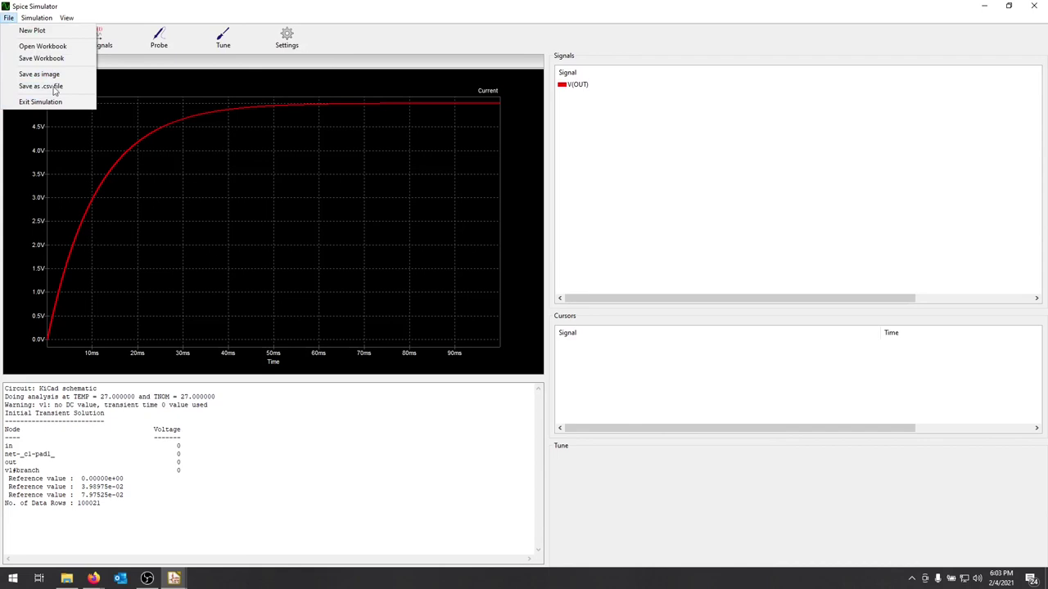
{"action": "left_click", "coordinate": [825, 166]}
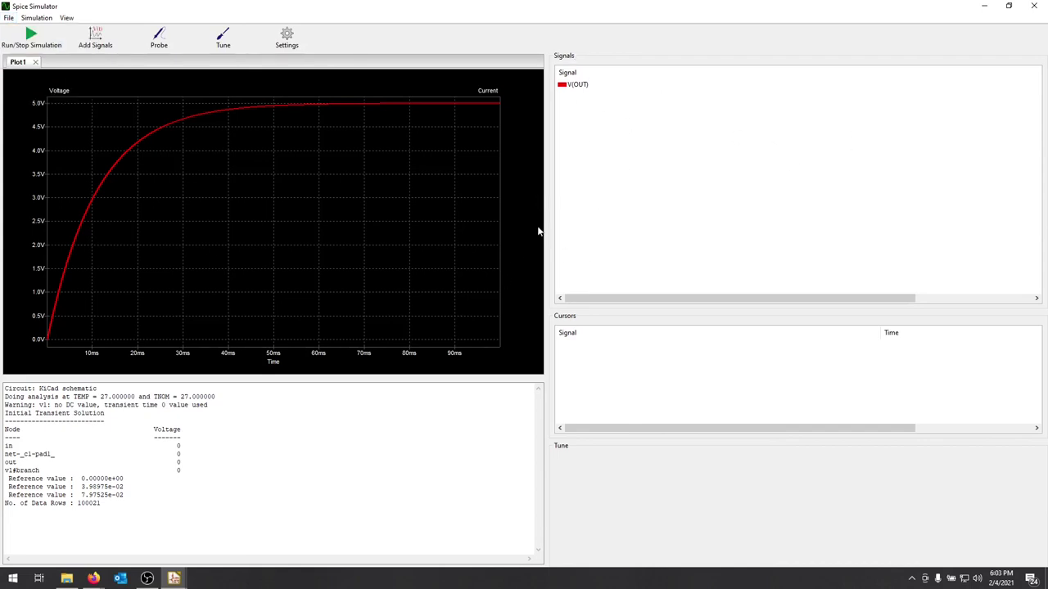
{"action": "left_click", "coordinate": [173, 47]}
{"action": "left_click", "coordinate": [1034, 5]}
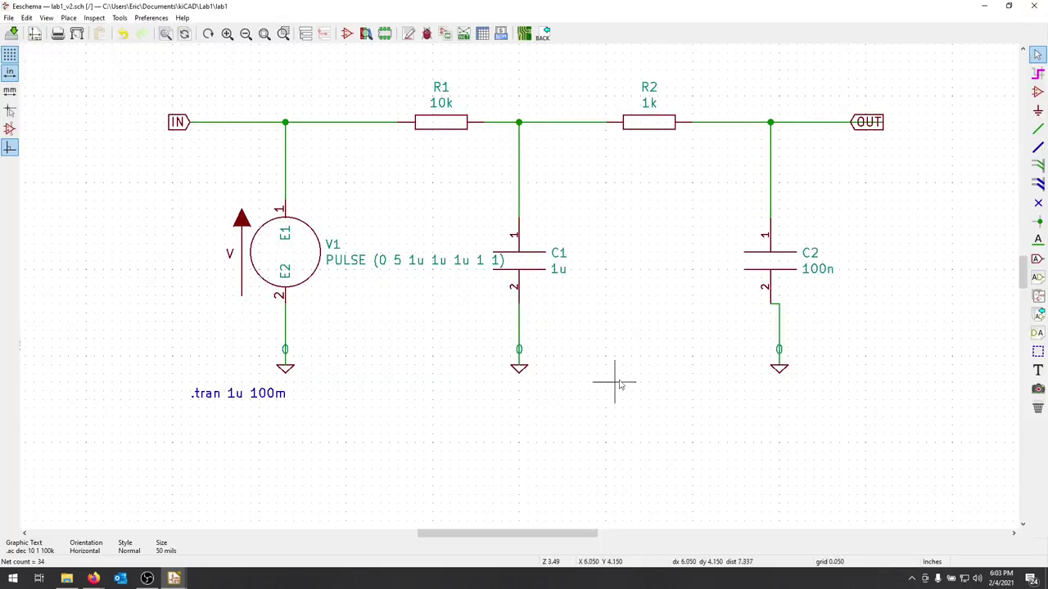